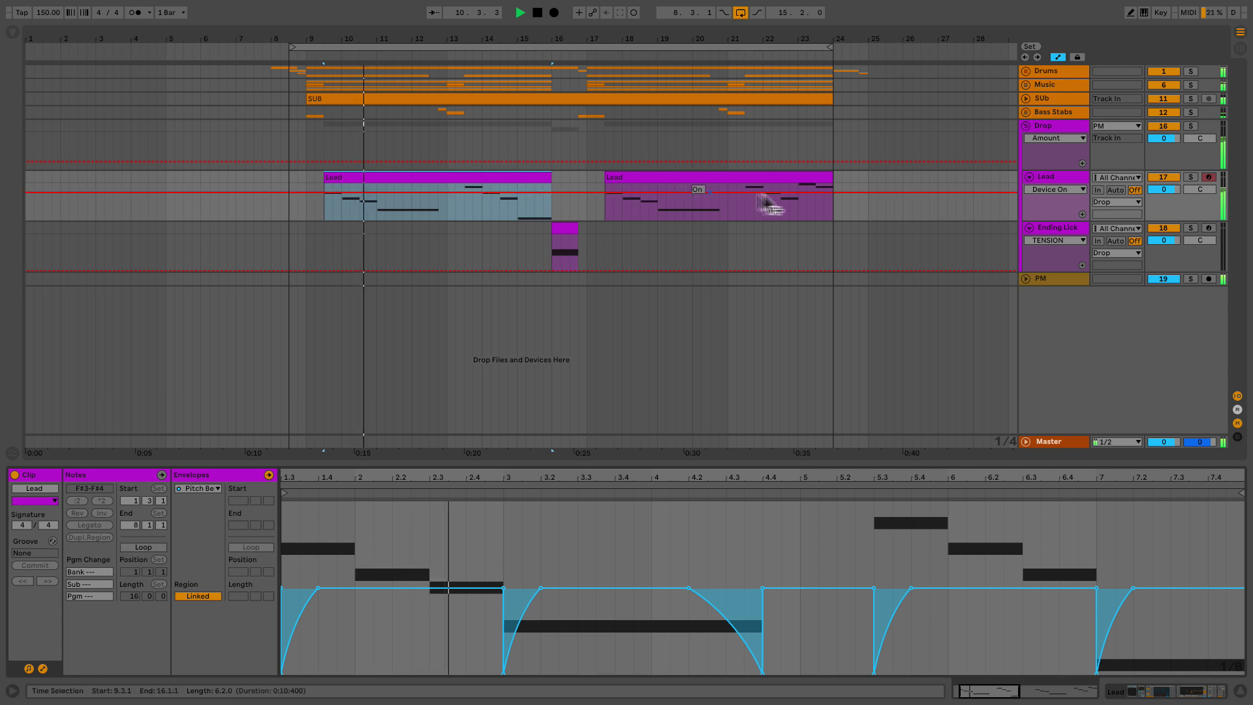
# Glance at the Lead's Serum Epic Lead patch, then open Ending Lick's Serum window and move it aside.
pyautogui.click(1055, 177)
pyautogui.doubleClick(1055, 180)
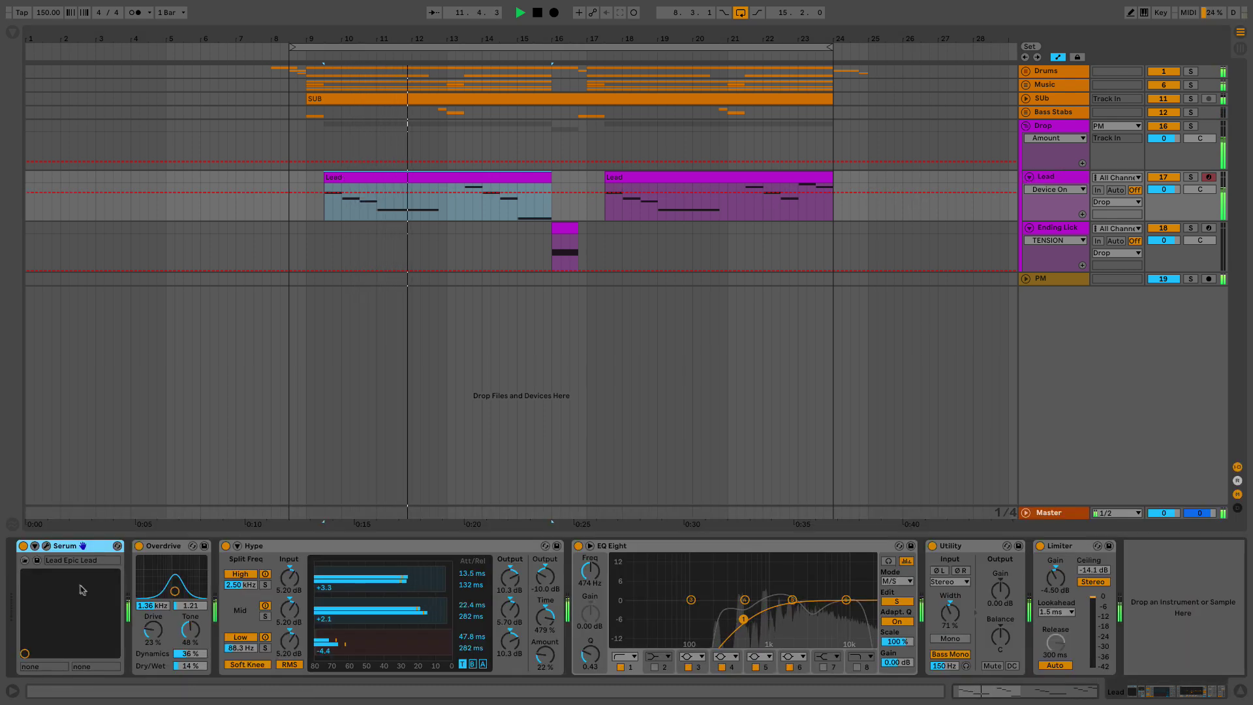
pyautogui.click(47, 547)
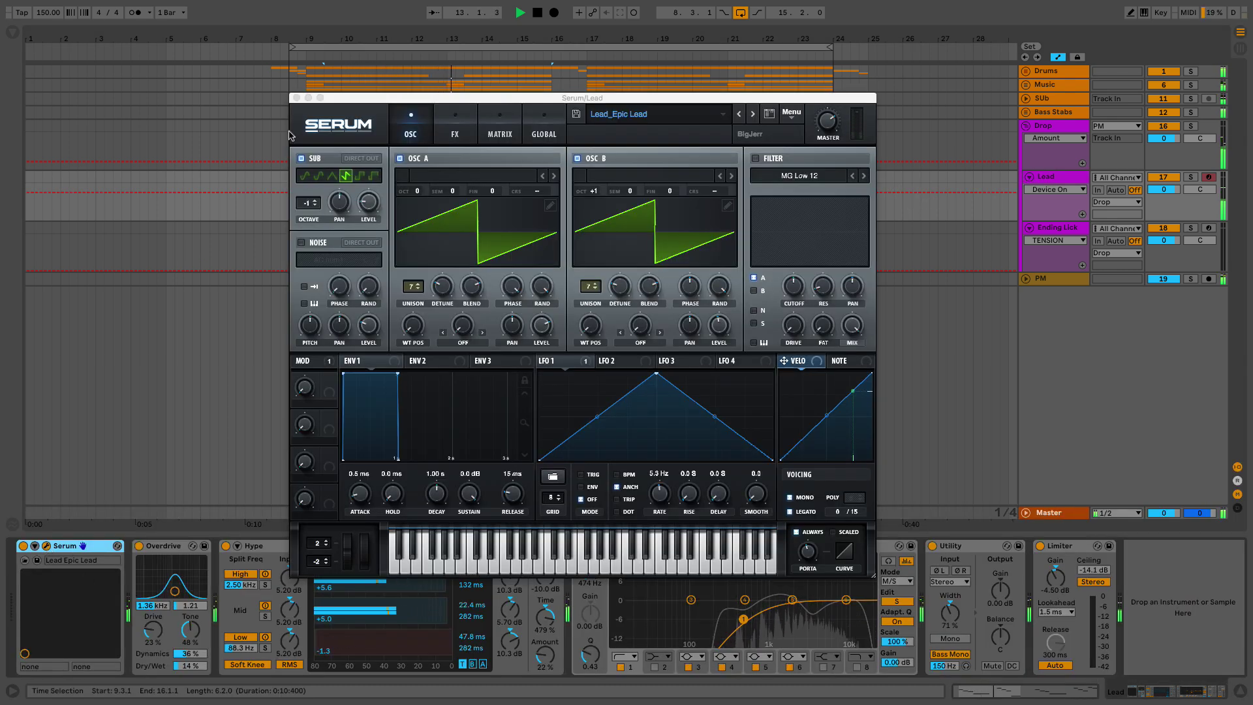
pyautogui.click(296, 97)
pyautogui.click(1064, 230)
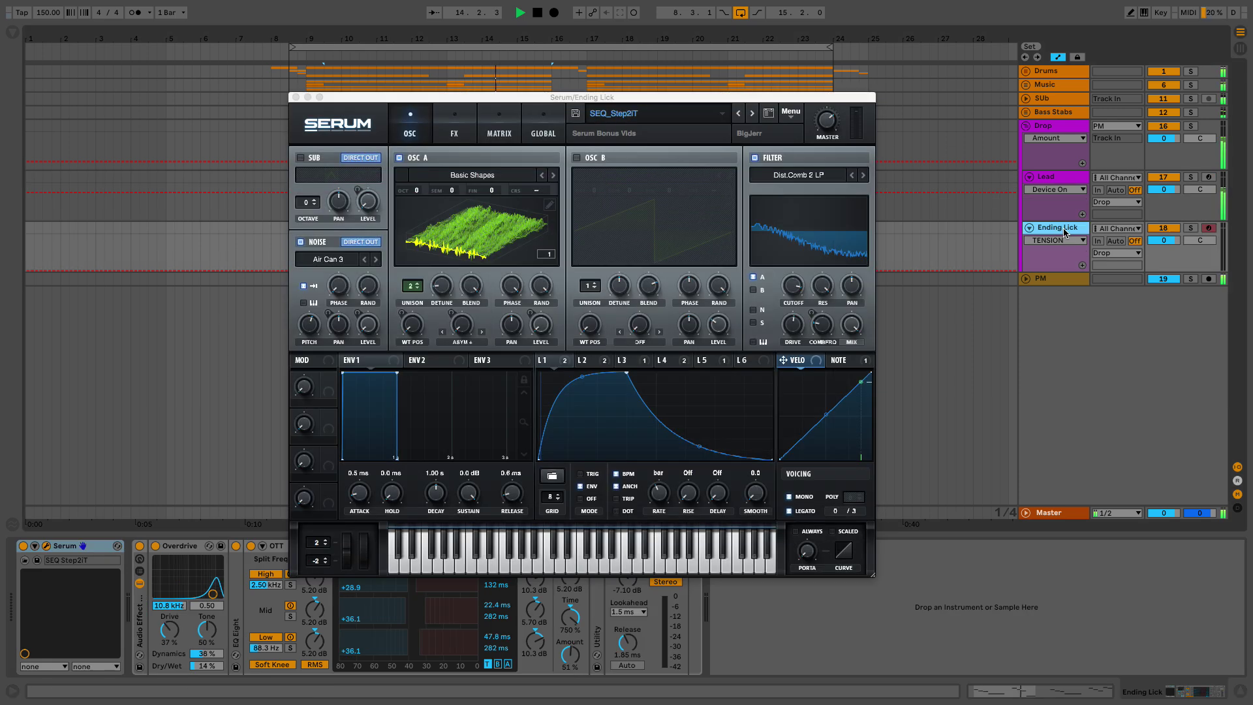
pyautogui.moveTo(549, 97); pyautogui.dragTo(873, 82)
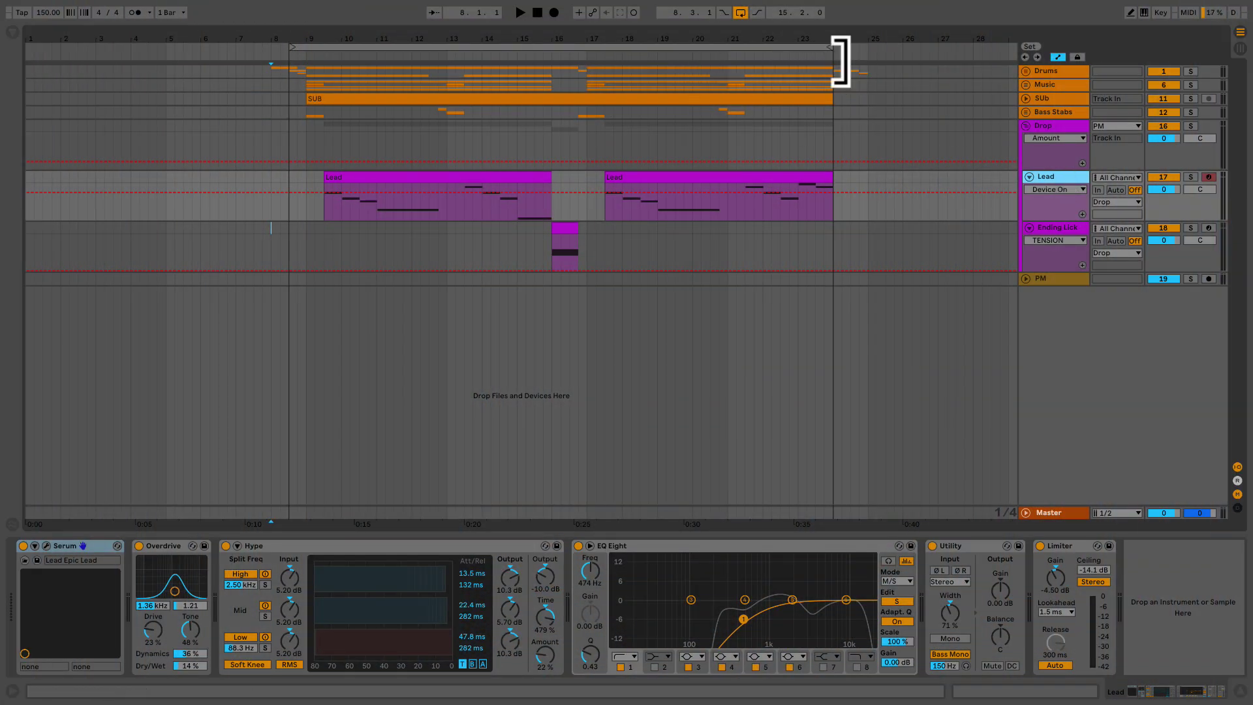
# Pull the loop end back to bar 16 and show the first Lead clip's notes and pitch-bend envelope.
pyautogui.moveTo(832, 61); pyautogui.dragTo(587, 68)
pyautogui.moveTo(436, 55); pyautogui.dragTo(494, 226)
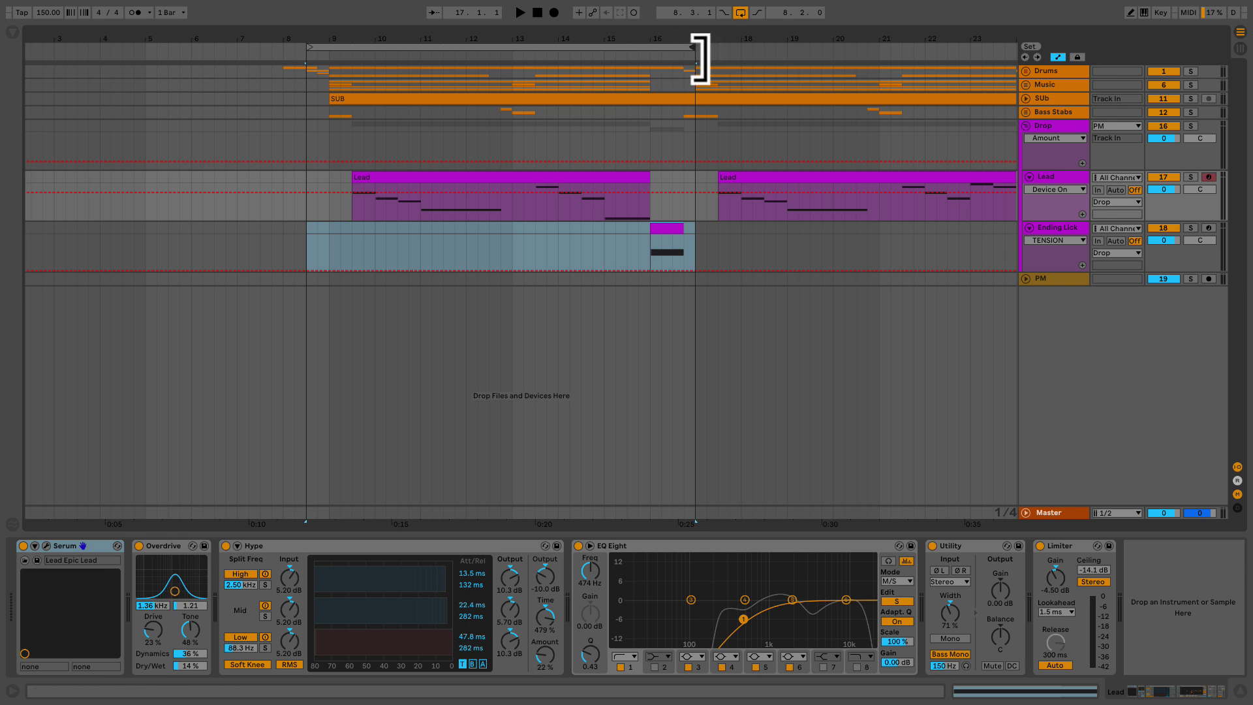
pyautogui.moveTo(698, 57); pyautogui.dragTo(653, 62)
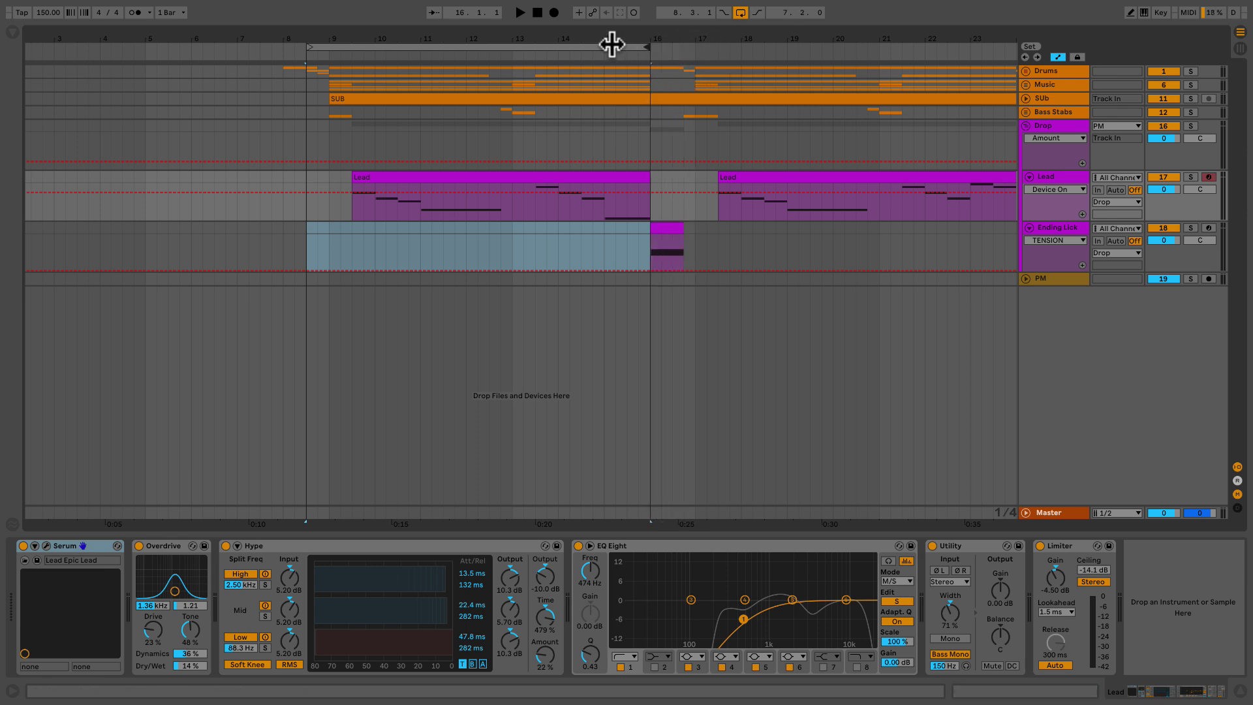
pyautogui.doubleClick(558, 177)
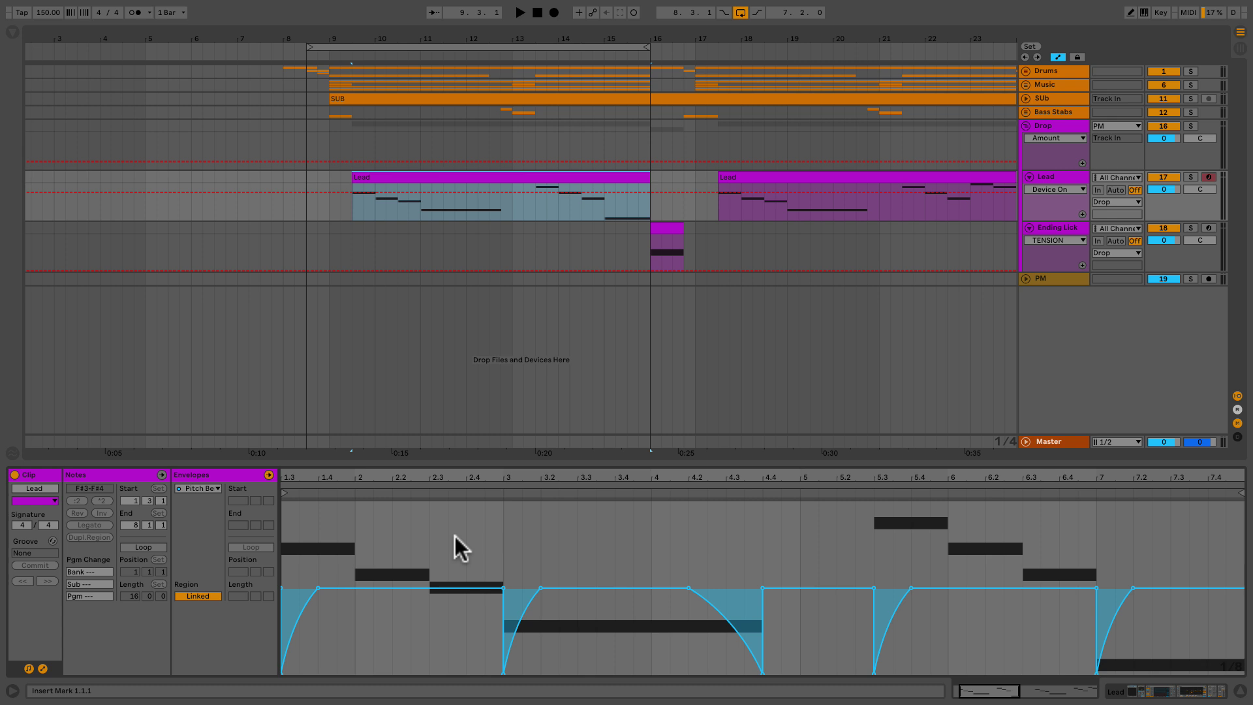
# Open the Lead's Serum window beside the Lead clip and select the looped bar 9–16 range.
pyautogui.click(1076, 174)
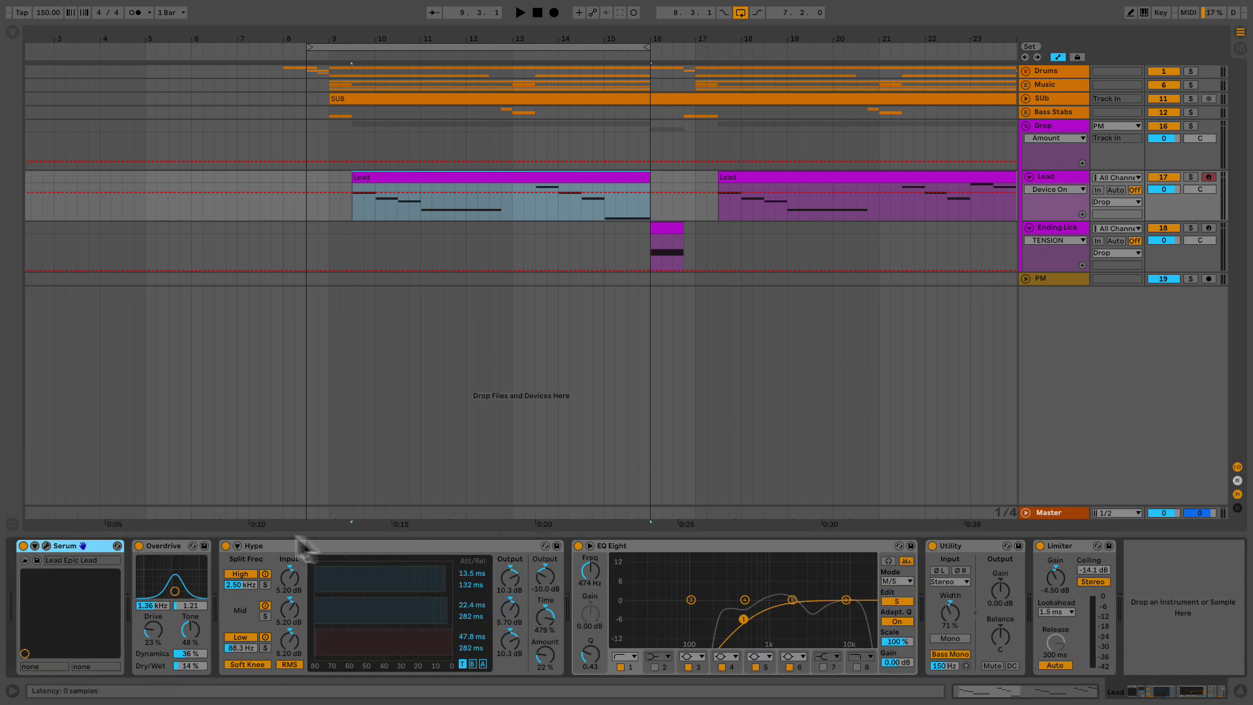
pyautogui.click(46, 545)
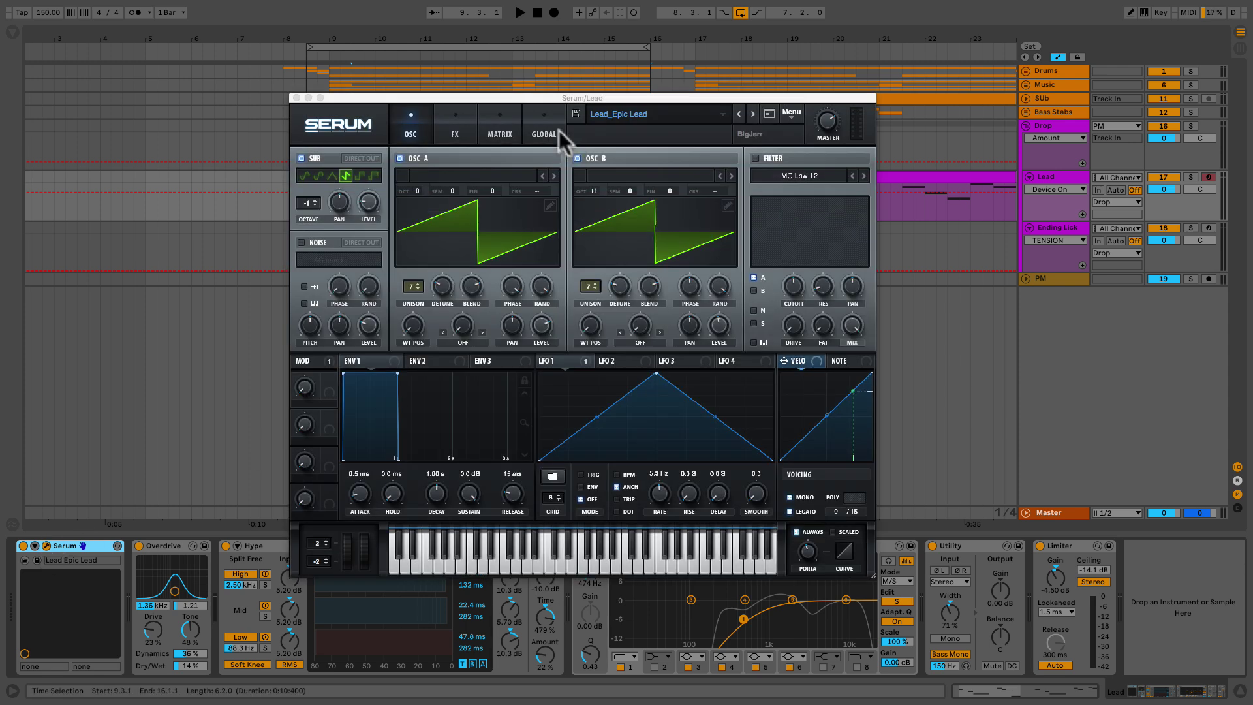
pyautogui.moveTo(543, 95); pyautogui.dragTo(363, 23)
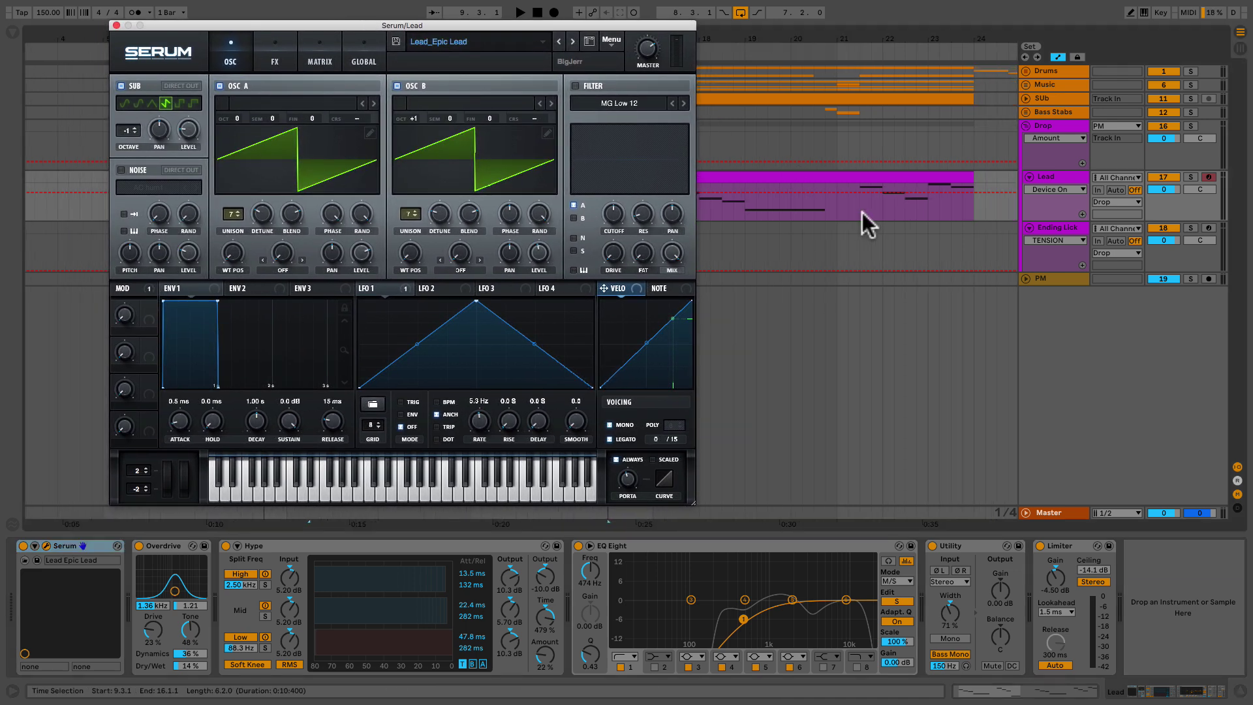
pyautogui.hscroll(2, 865, 213)
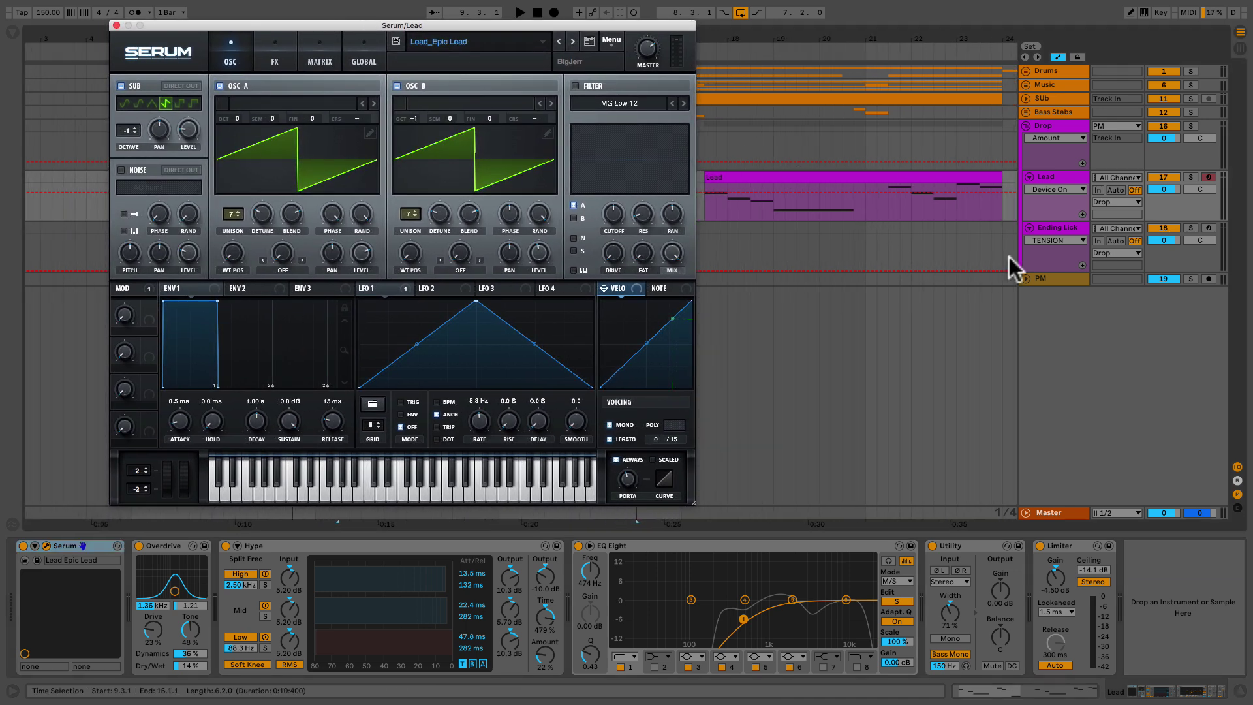
pyautogui.doubleClick(844, 175)
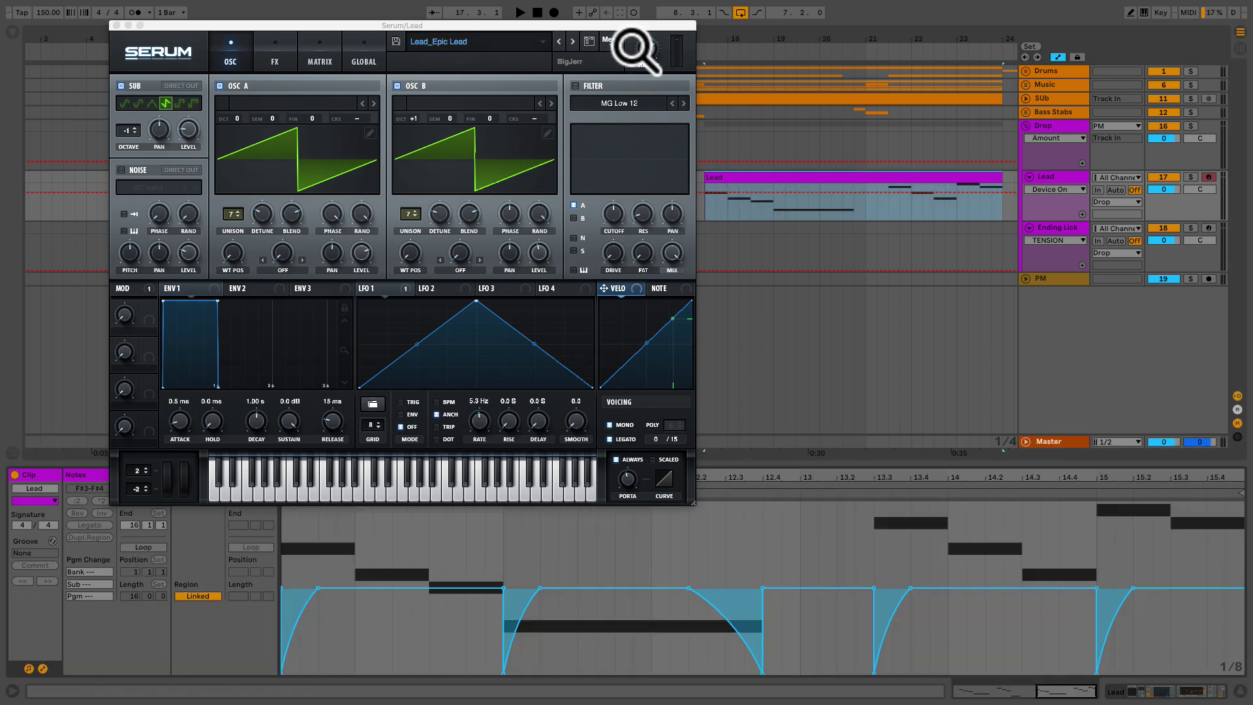
pyautogui.moveTo(602, 25); pyautogui.dragTo(1138, 17)
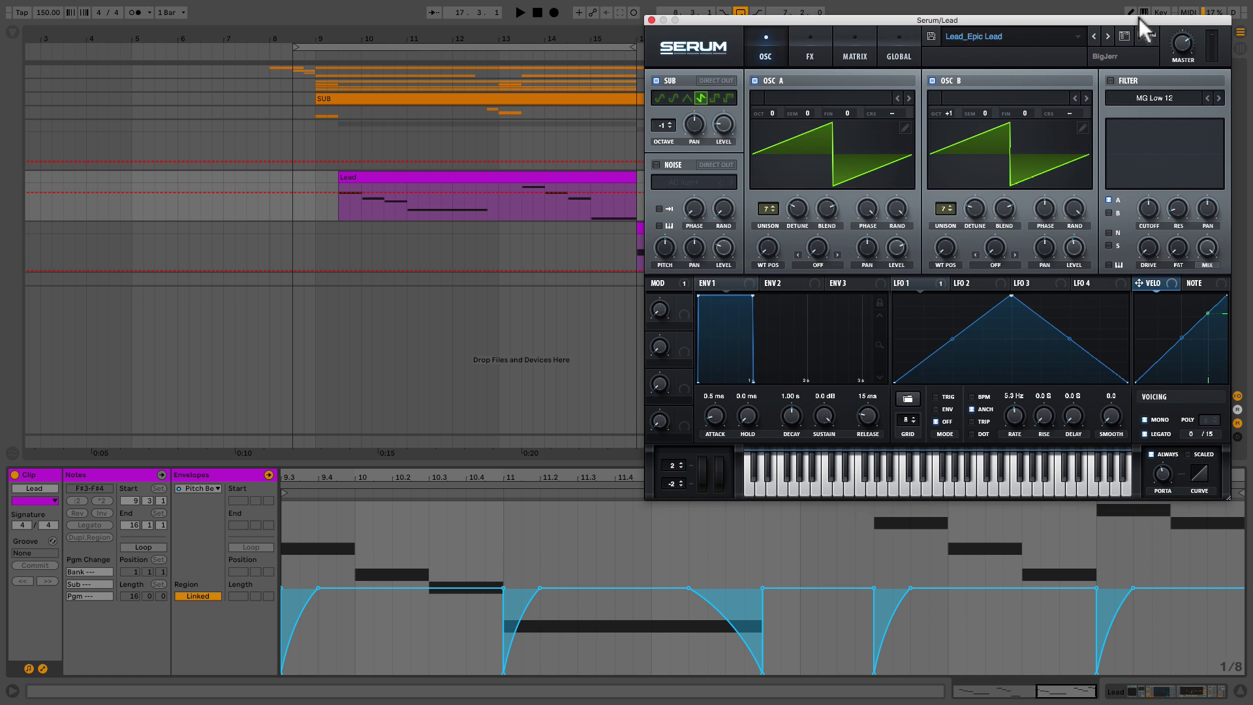
pyautogui.click(506, 47)
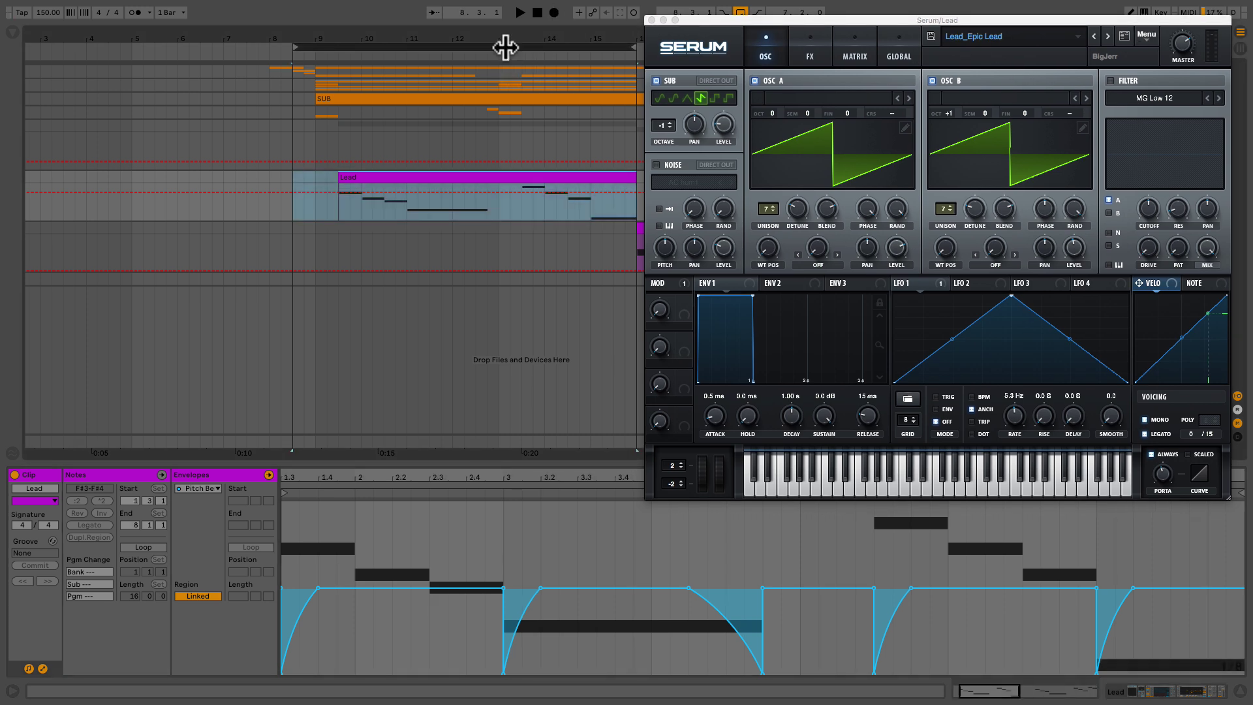
# Play the loop while reviewing Serum's FX, MATRIX and OSC pages, then stop and recentre the window.
pyautogui.press('space')
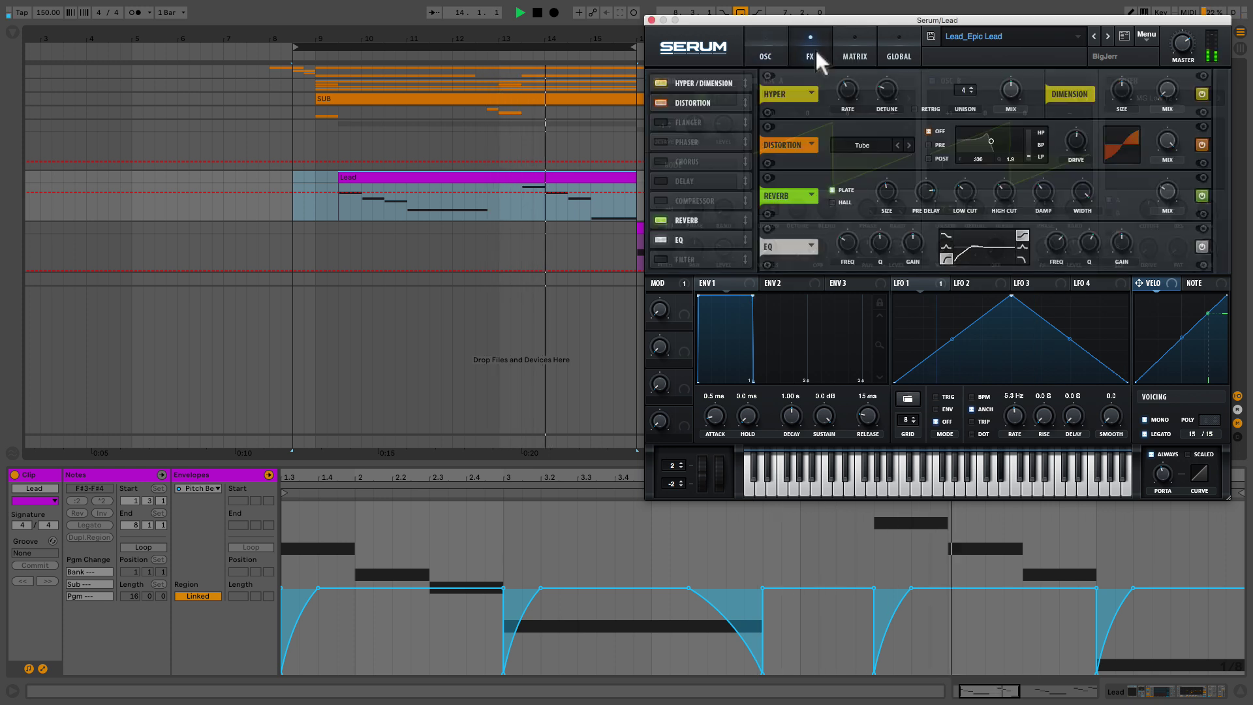
pyautogui.click(813, 51)
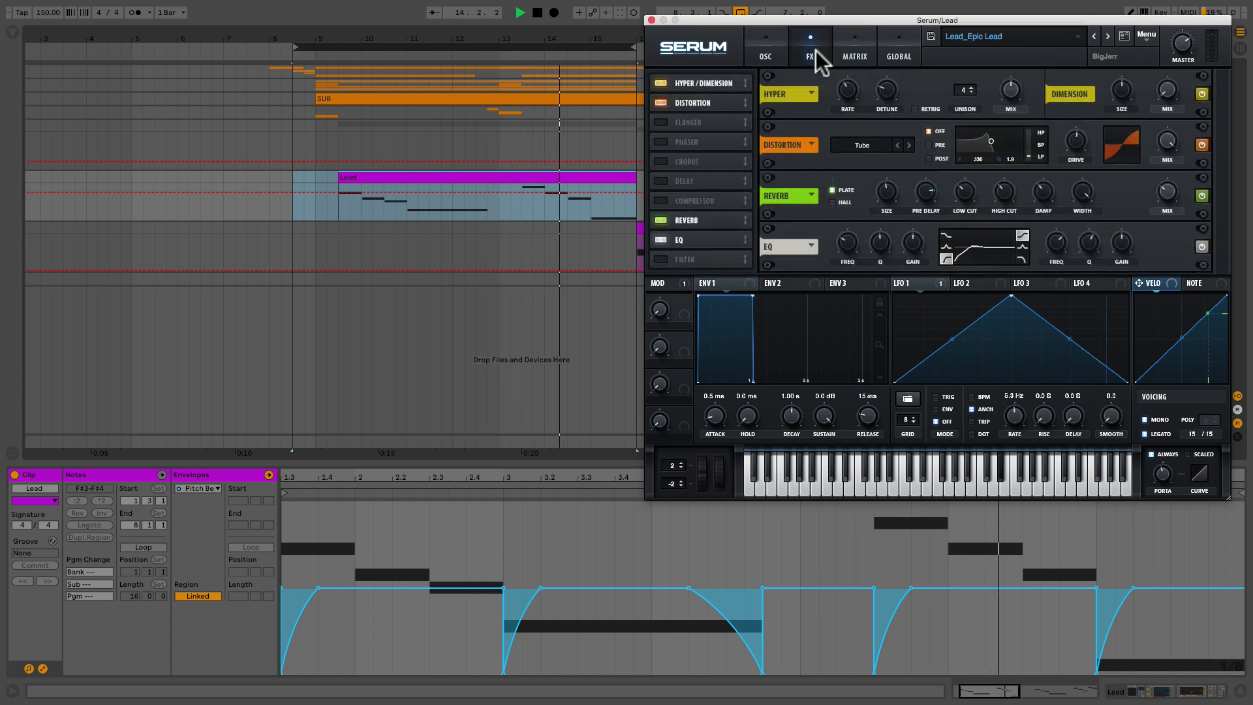
pyautogui.click(863, 51)
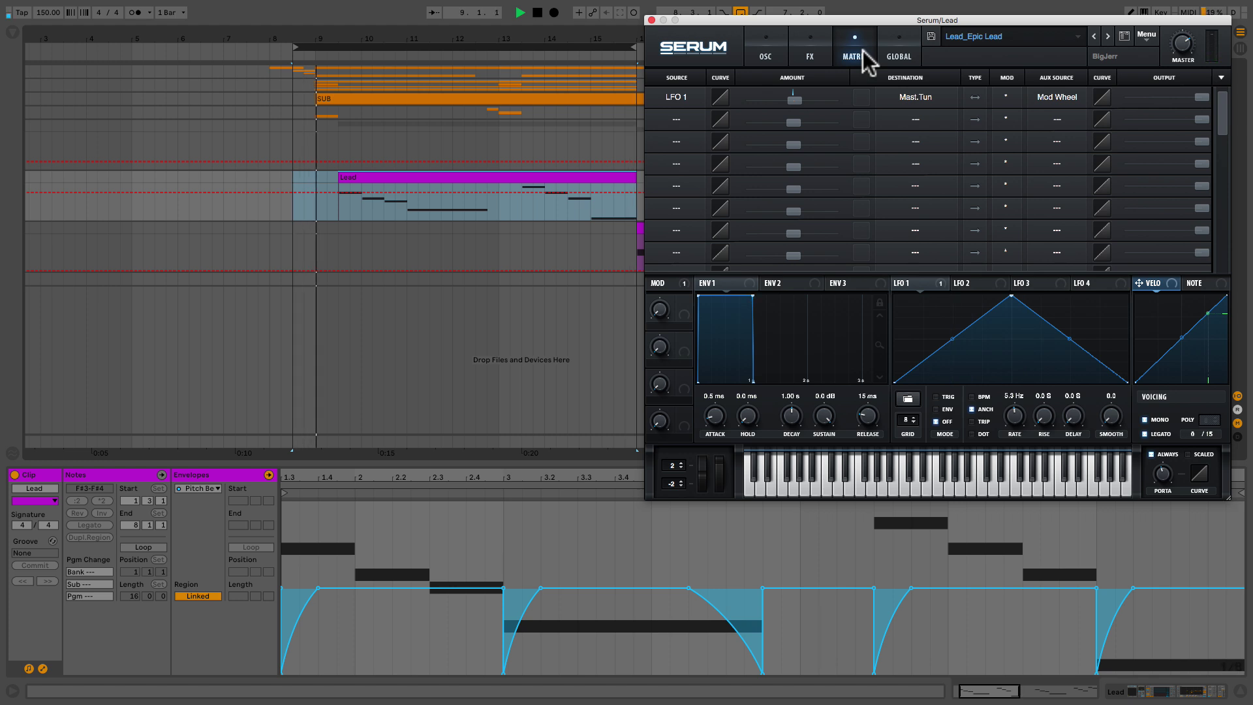
pyautogui.click(762, 57)
pyautogui.press('space')
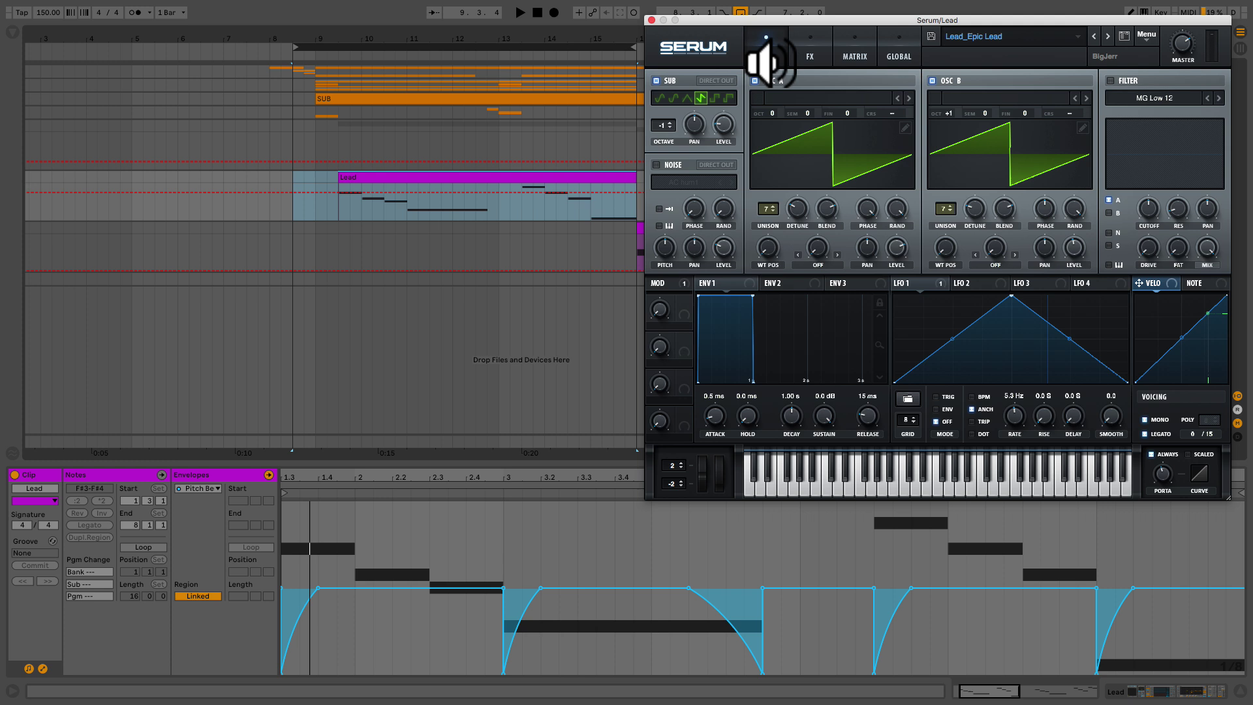
pyautogui.moveTo(882, 20); pyautogui.dragTo(582, 95)
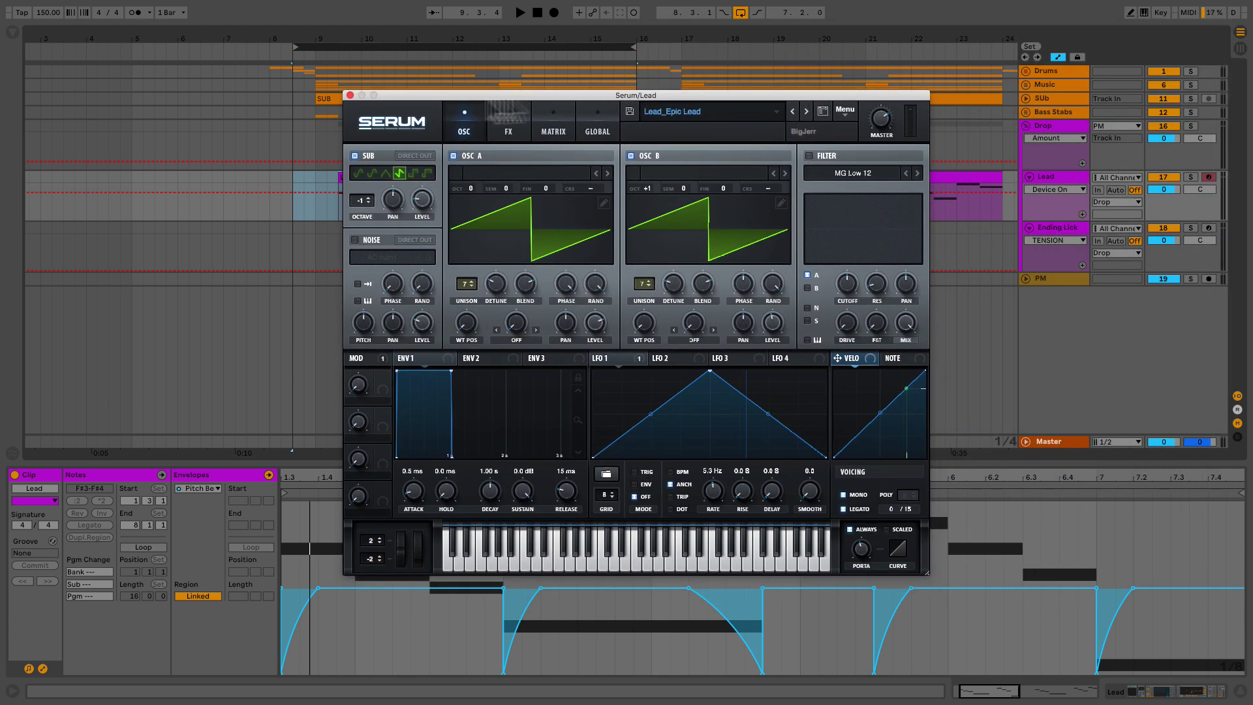
# Duplicate the Lead track, then deactivate and fold the original Lead.
pyautogui.click(350, 95)
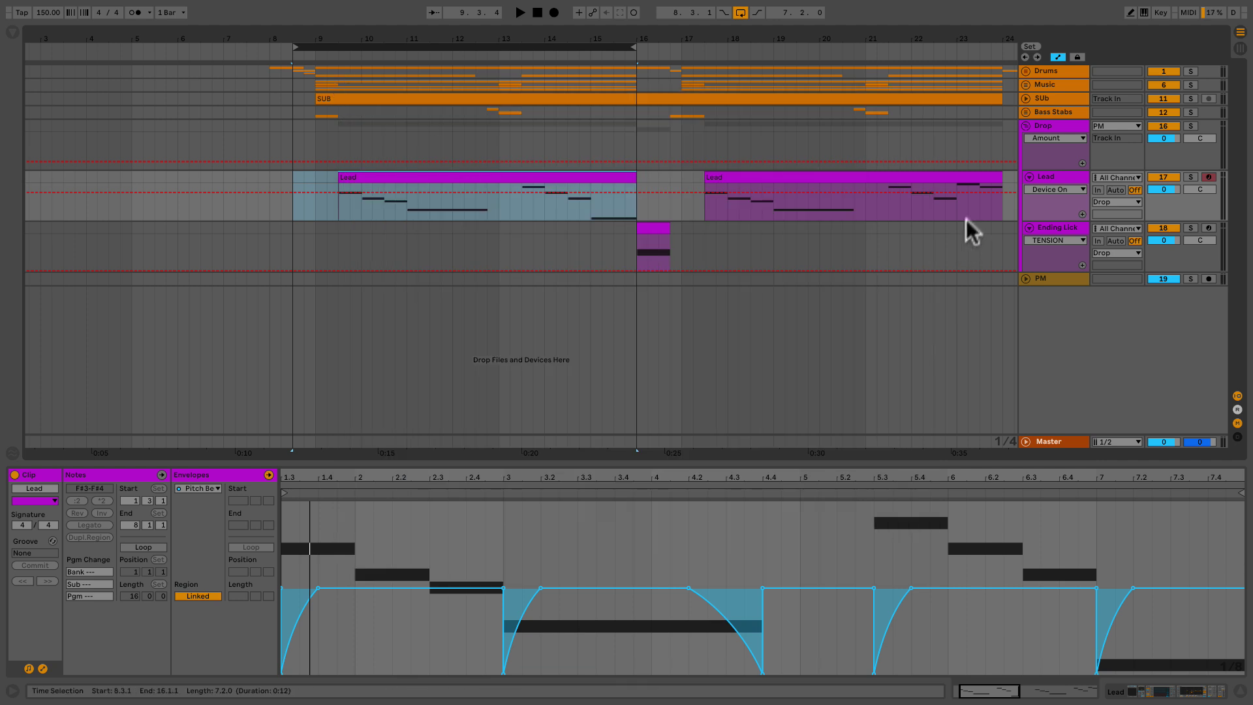
pyautogui.click(1048, 175)
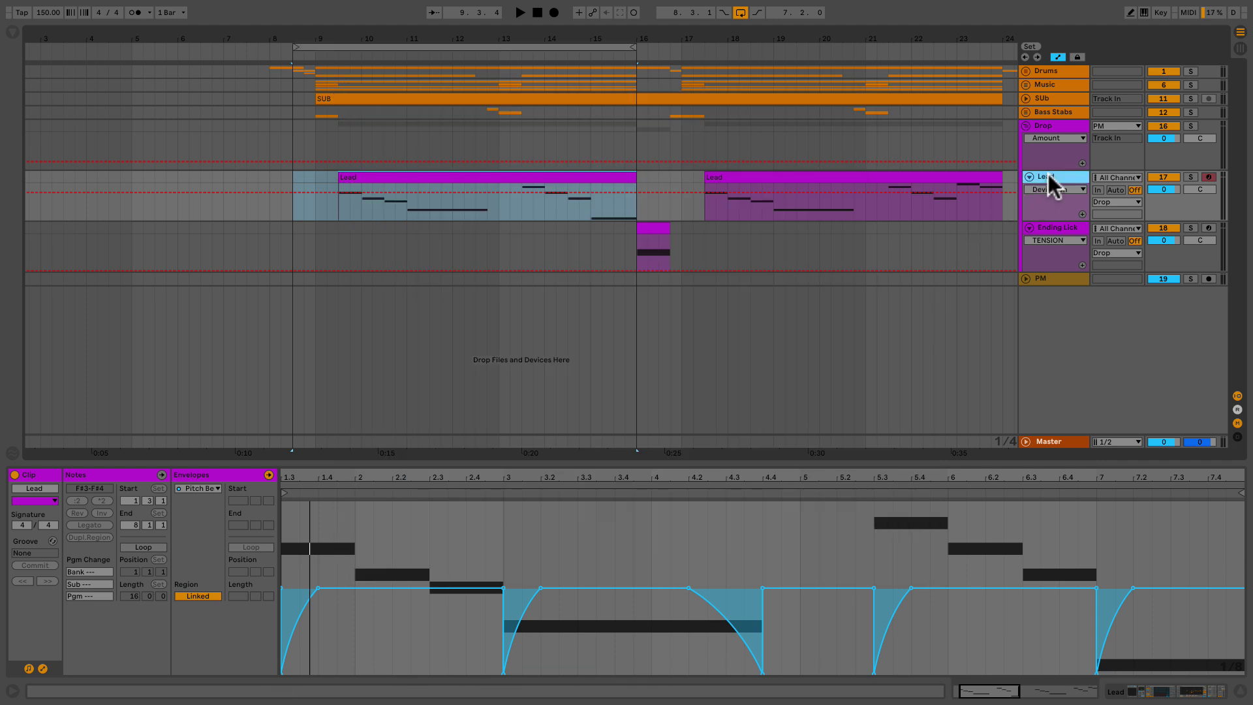
pyautogui.hotkey('ctrl', 'd')
pyautogui.click(1162, 177)
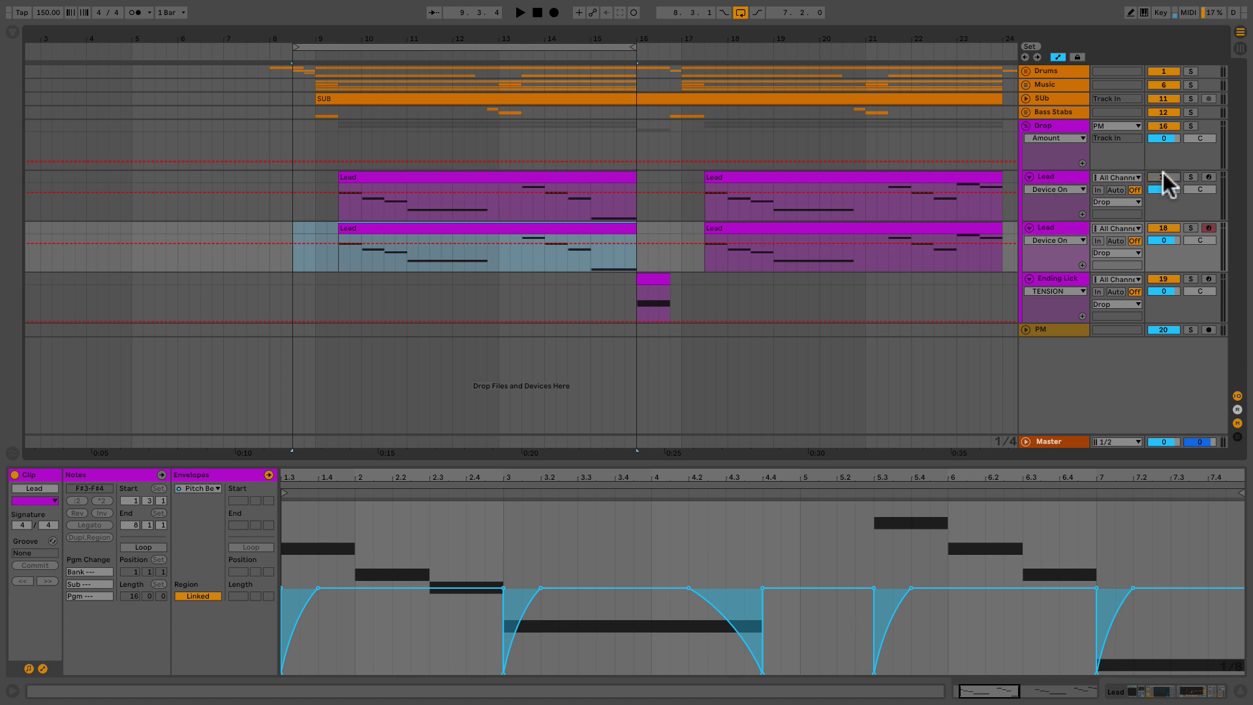
pyautogui.click(1029, 176)
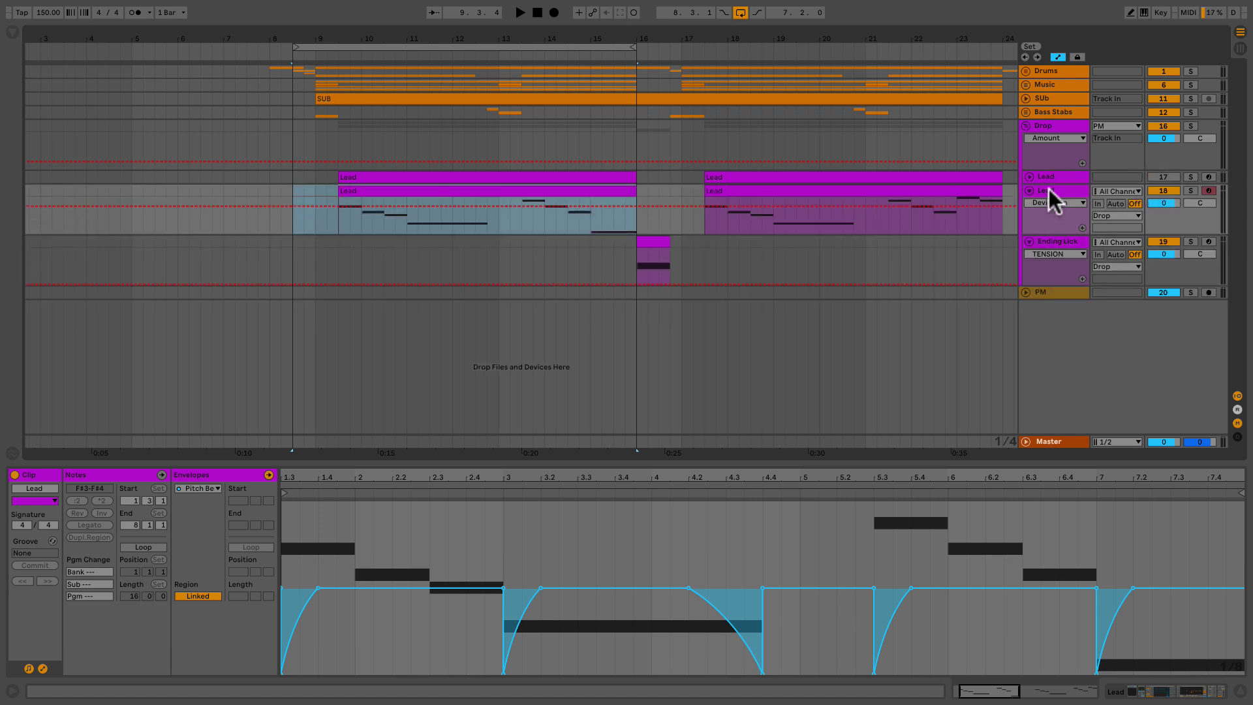
# Reset the copy's Serum patch to the Init preset.
pyautogui.click(1048, 189)
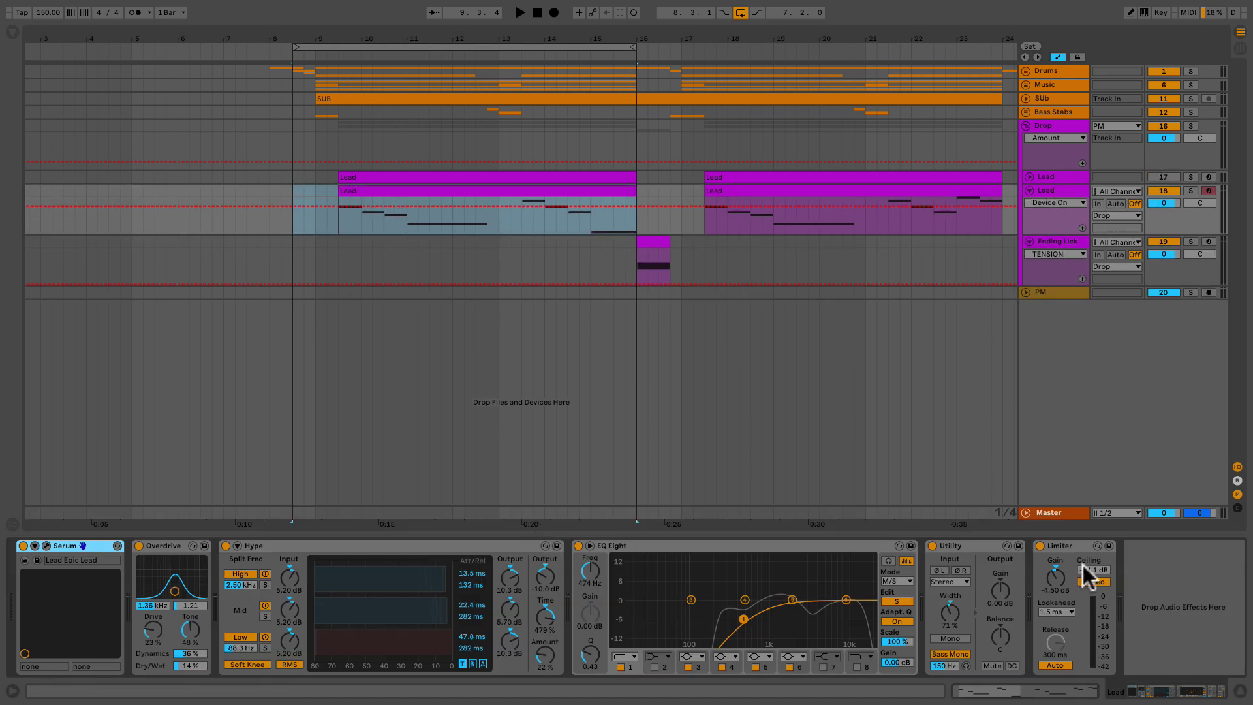
pyautogui.click(46, 545)
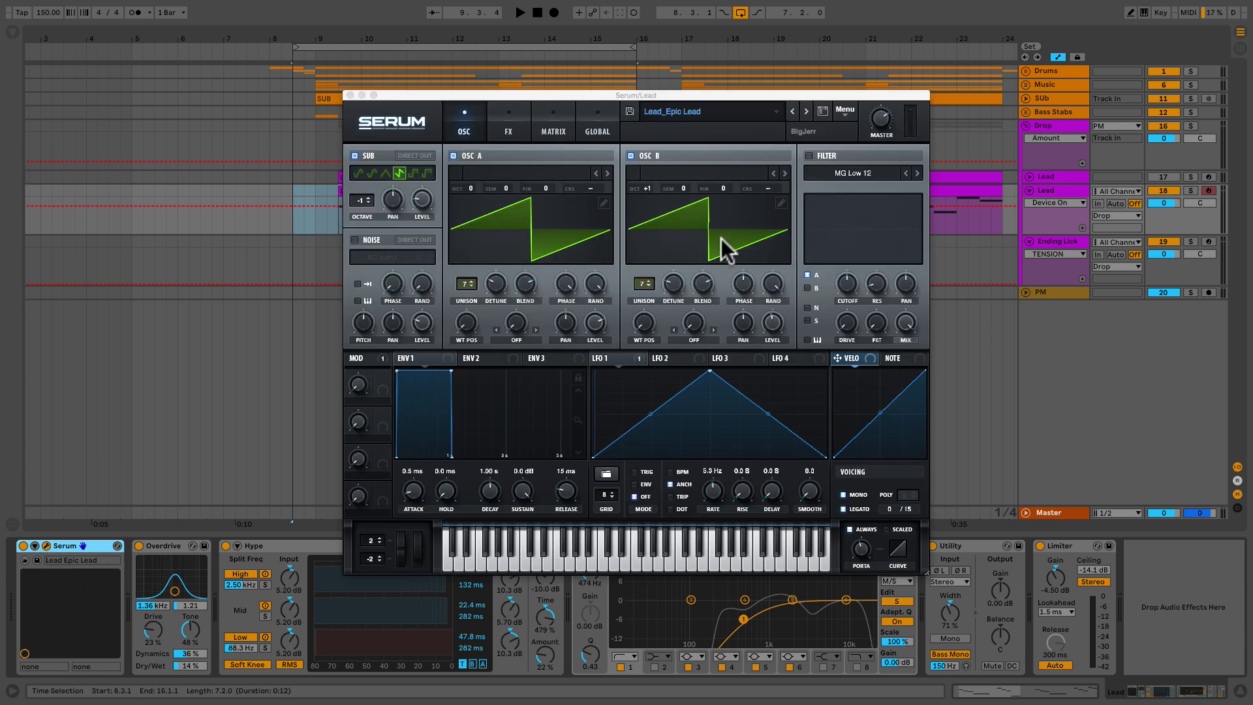
pyautogui.click(841, 111)
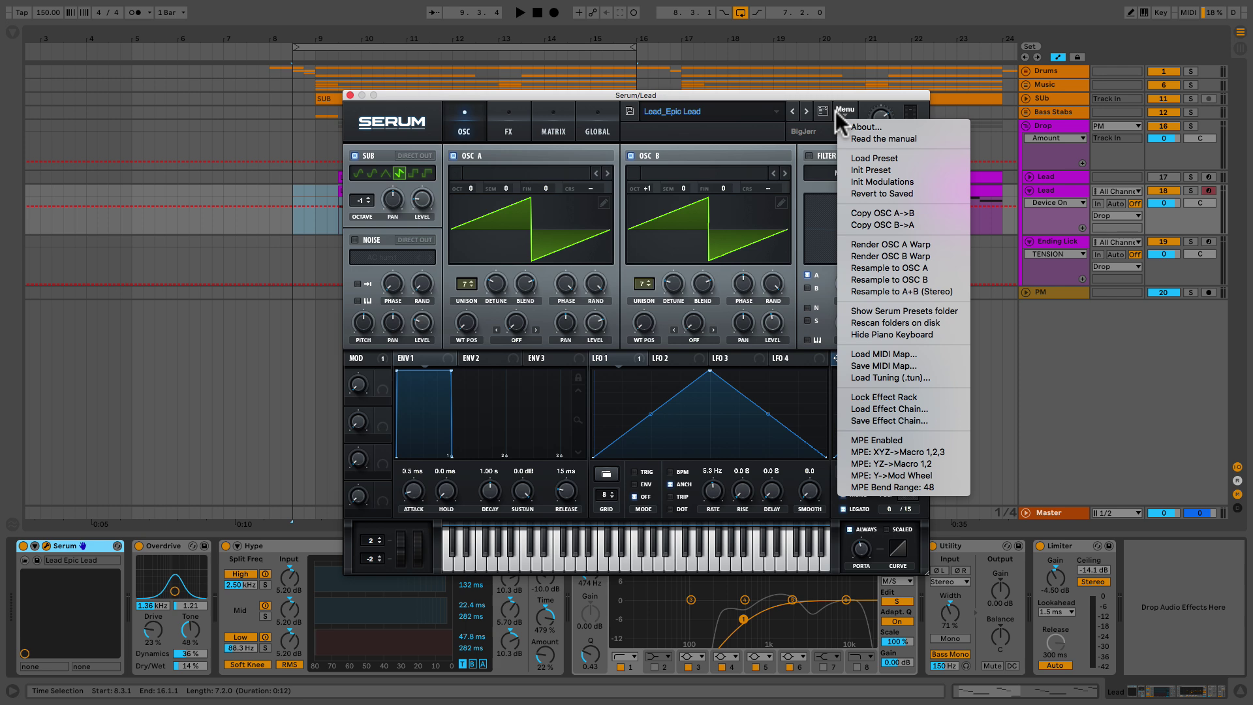
pyautogui.click(866, 170)
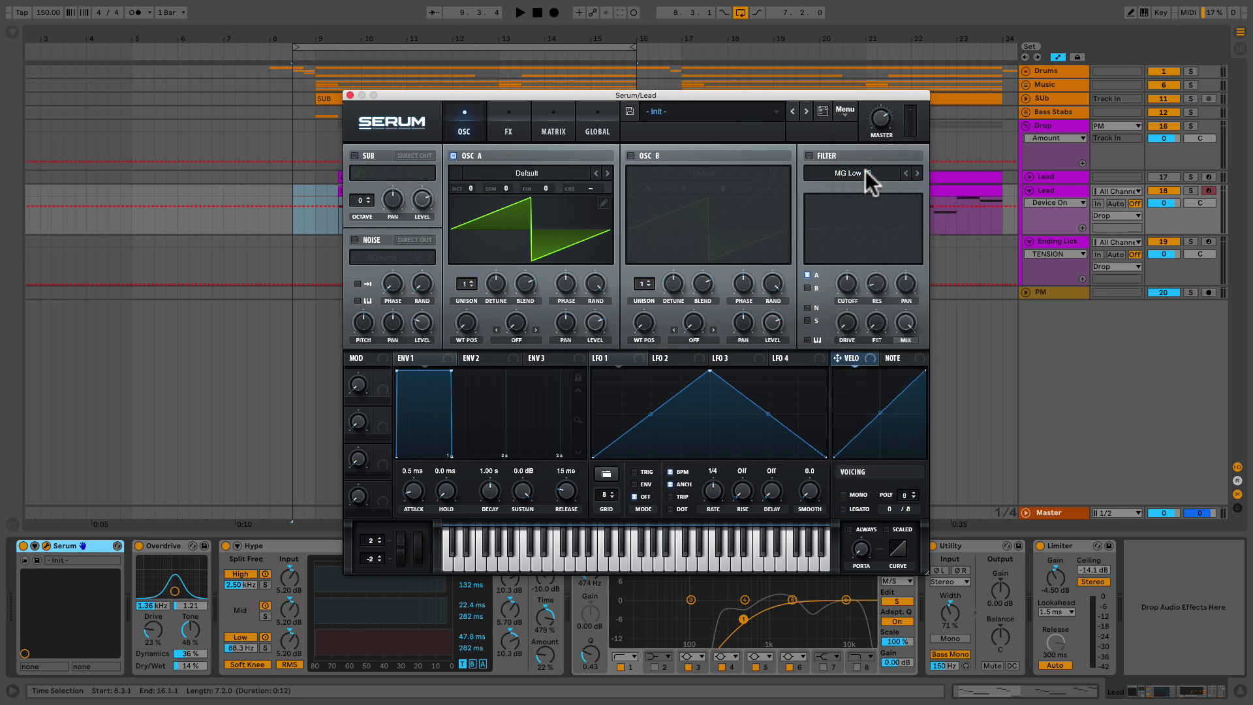
pyautogui.moveTo(312, 60); pyautogui.dragTo(339, 53)
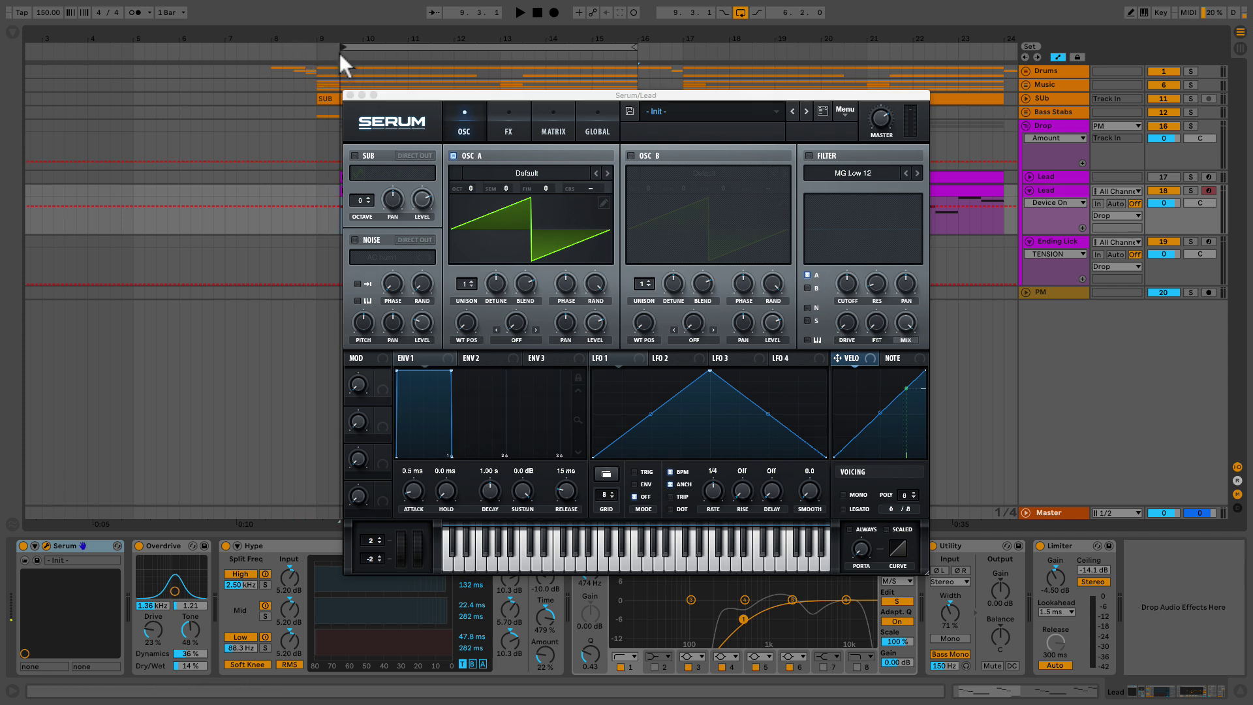
pyautogui.click(1193, 189)
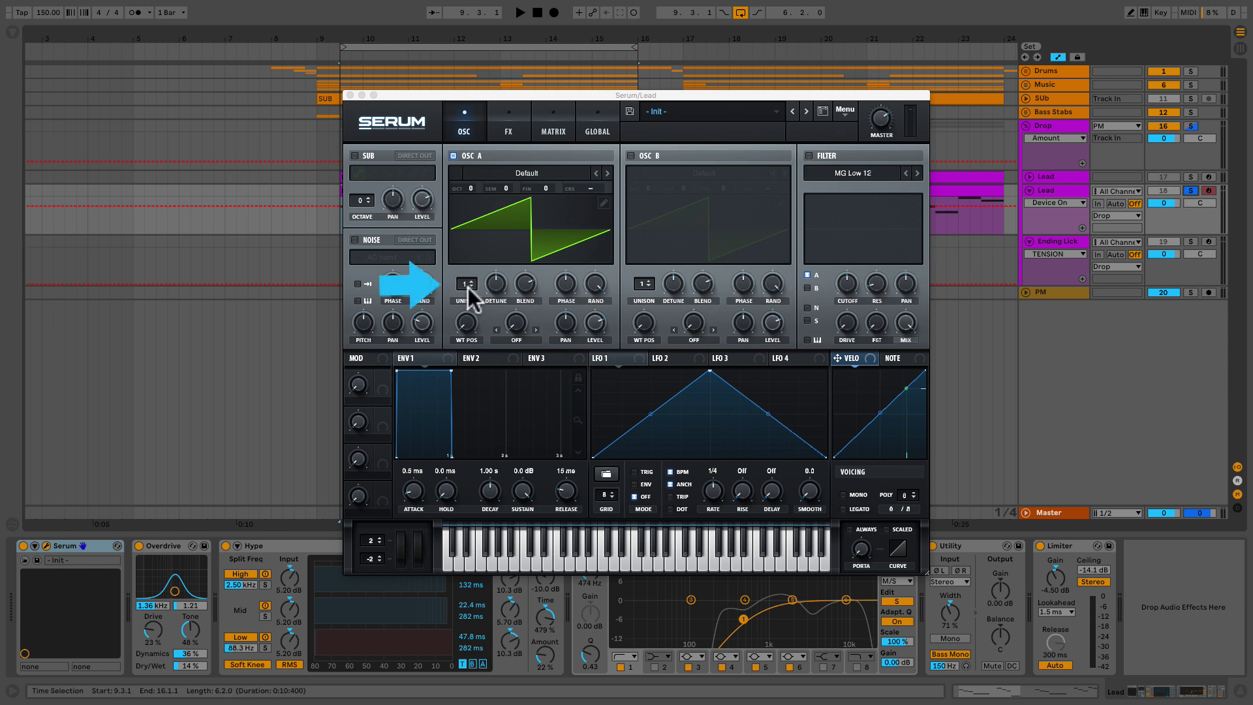
pyautogui.moveTo(469, 287); pyautogui.dragTo(465, 213)
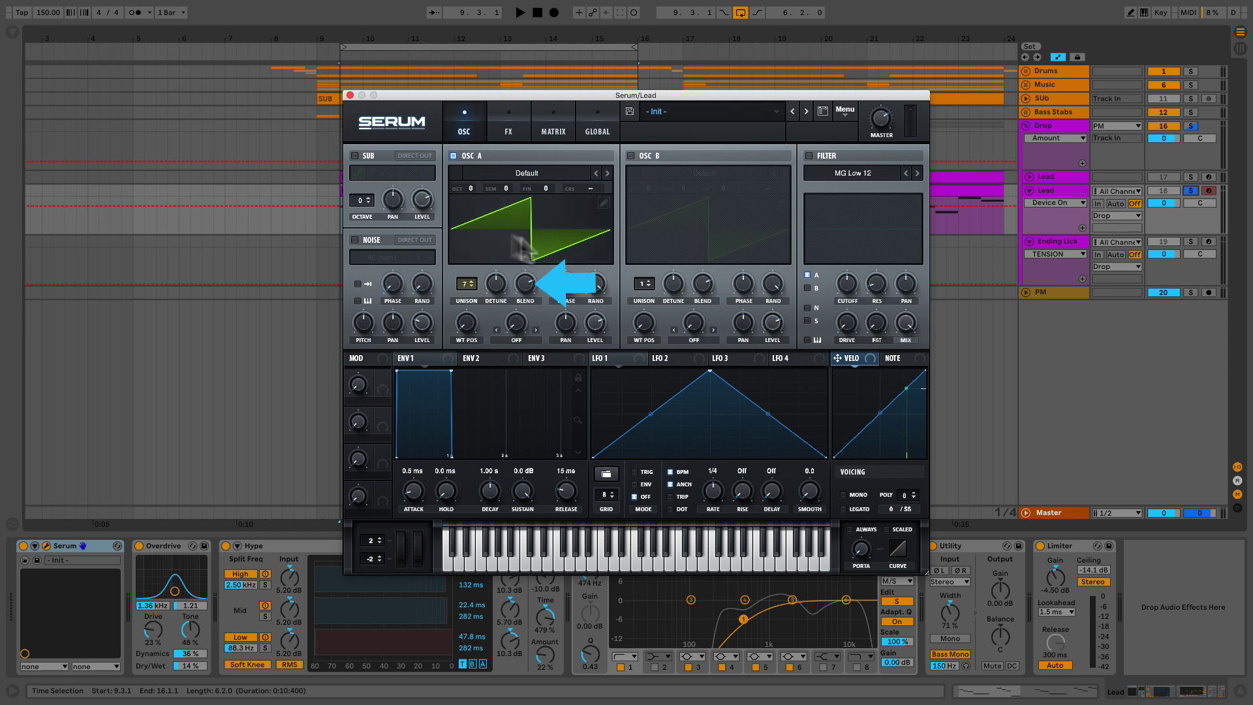
pyautogui.press('space')
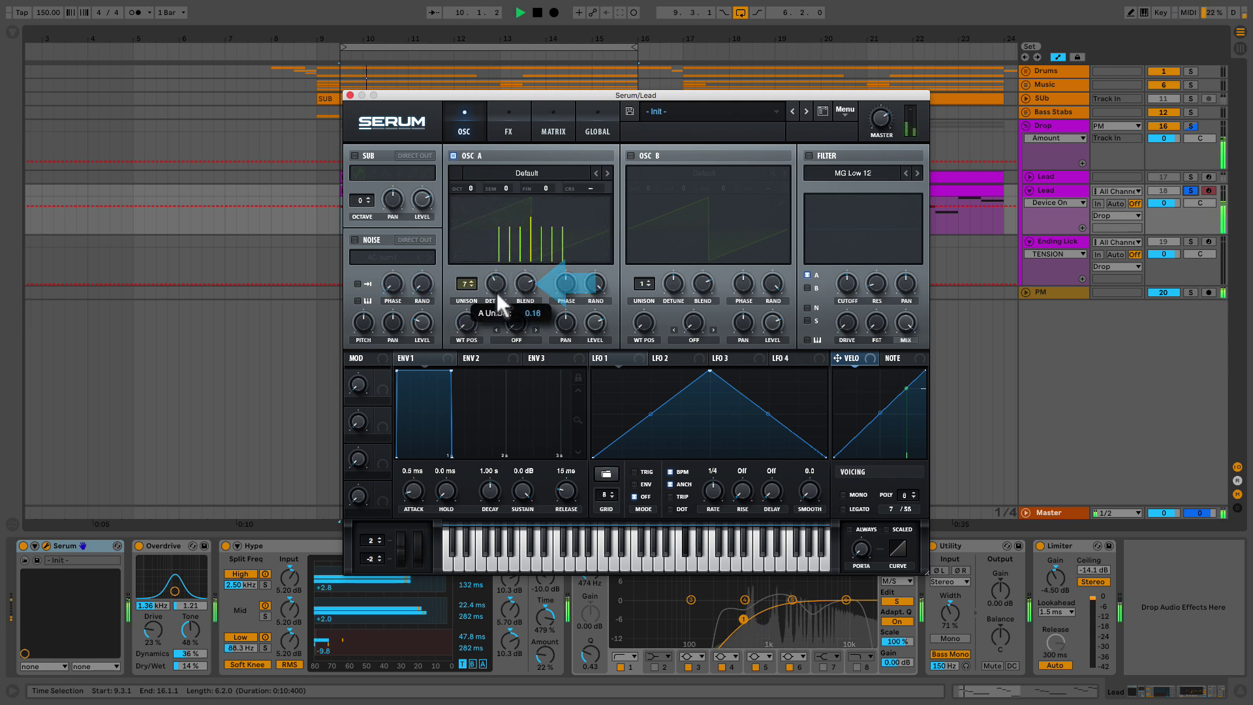
pyautogui.moveTo(496, 293); pyautogui.dragTo(495, 307)
pyautogui.press('space')
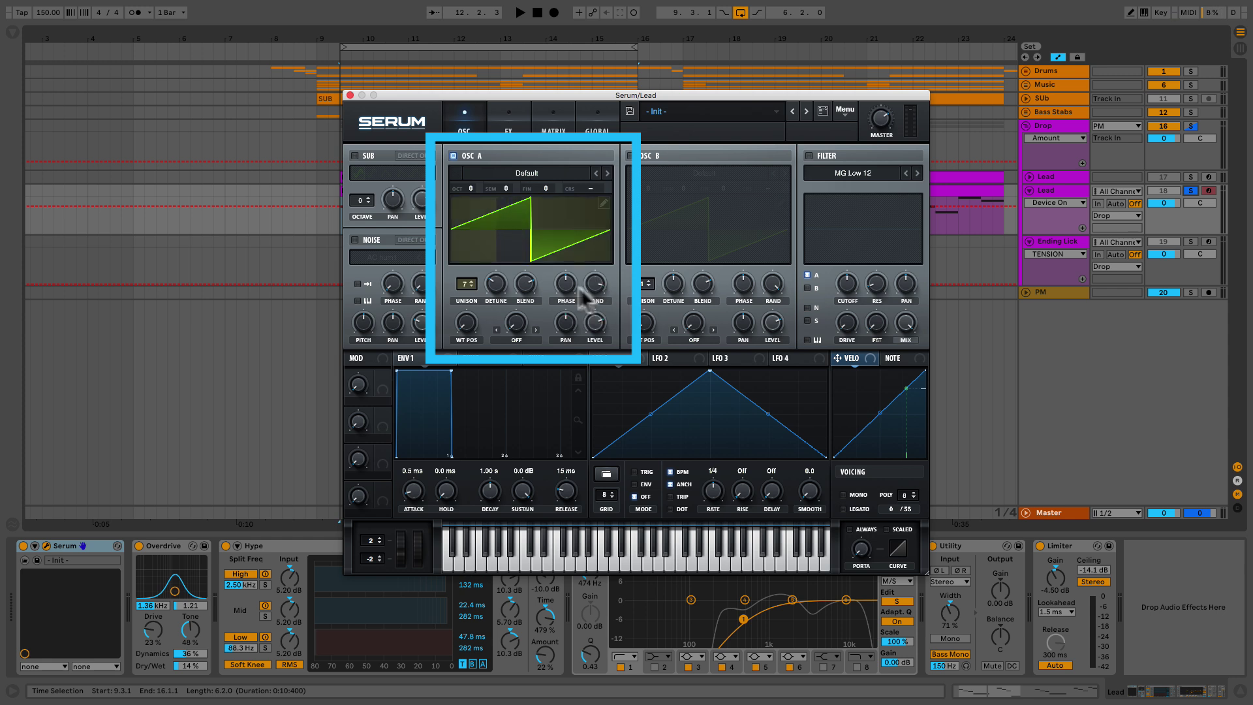
# Set OSC A's start phase to 346°, check its random phase, and play the lead.
pyautogui.moveTo(567, 287); pyautogui.dragTo(558, 298)
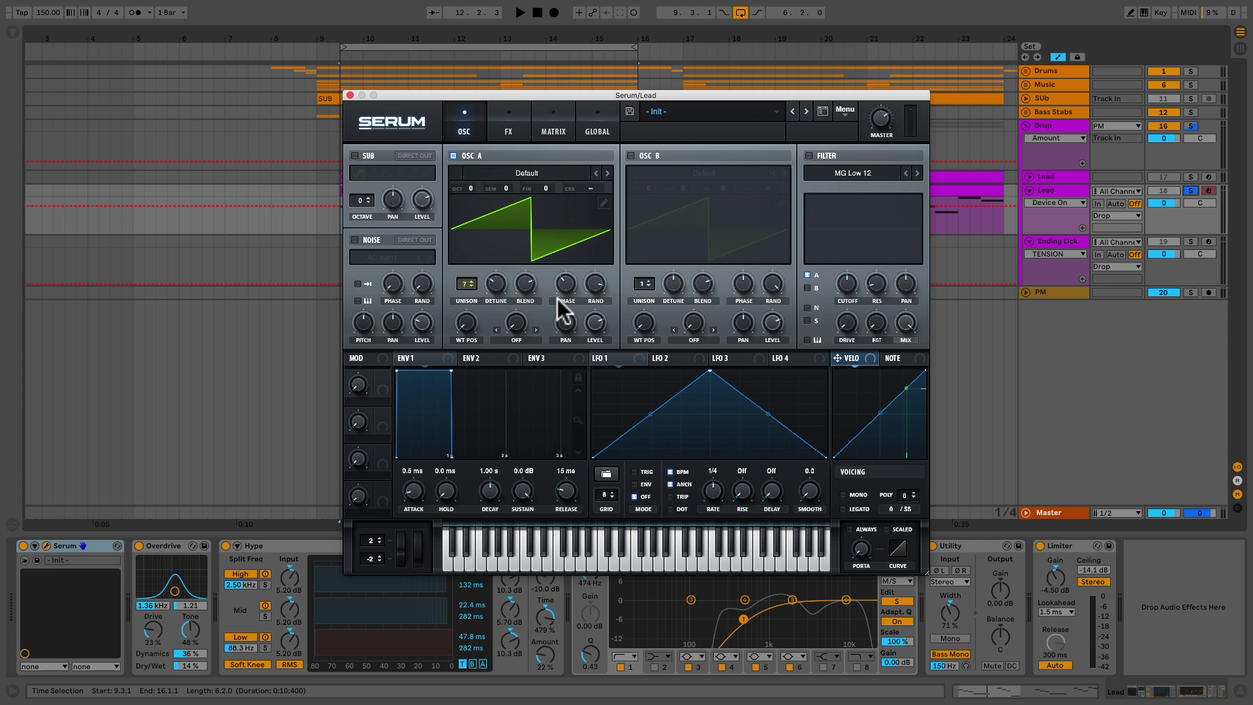
pyautogui.moveTo(566, 283); pyautogui.dragTo(590, 224)
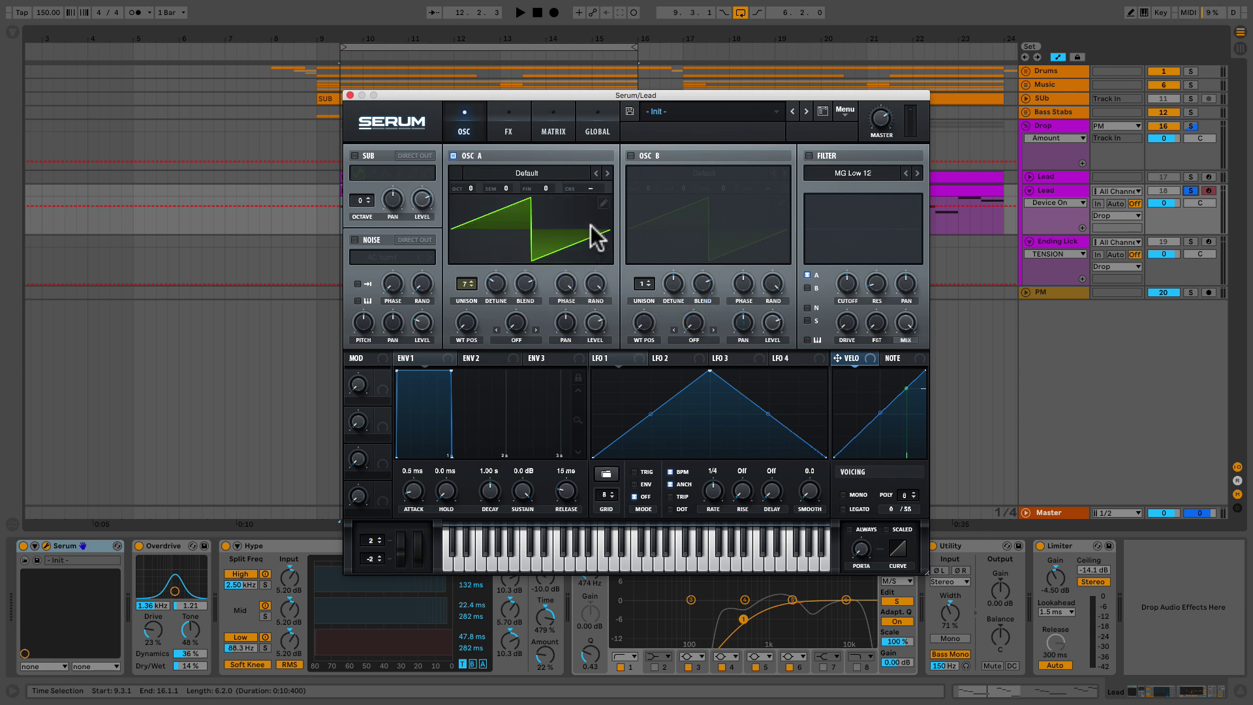
pyautogui.click(594, 283)
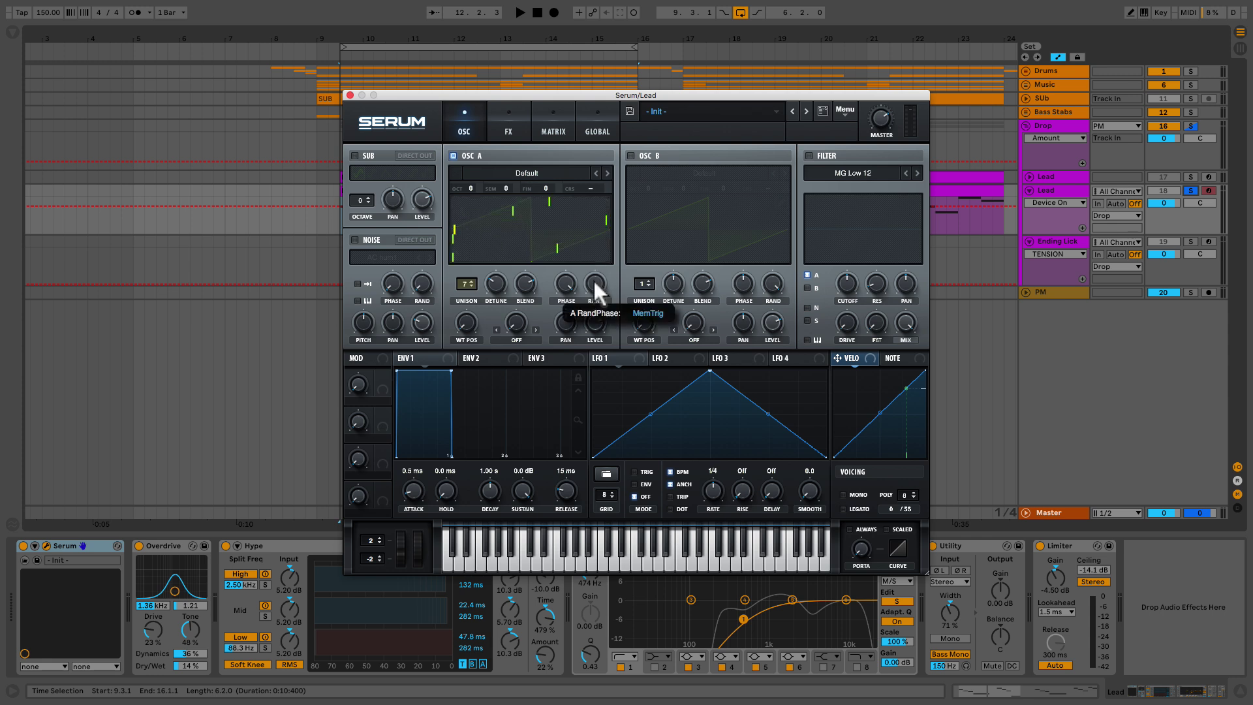
pyautogui.moveTo(594, 282); pyautogui.dragTo(594, 281)
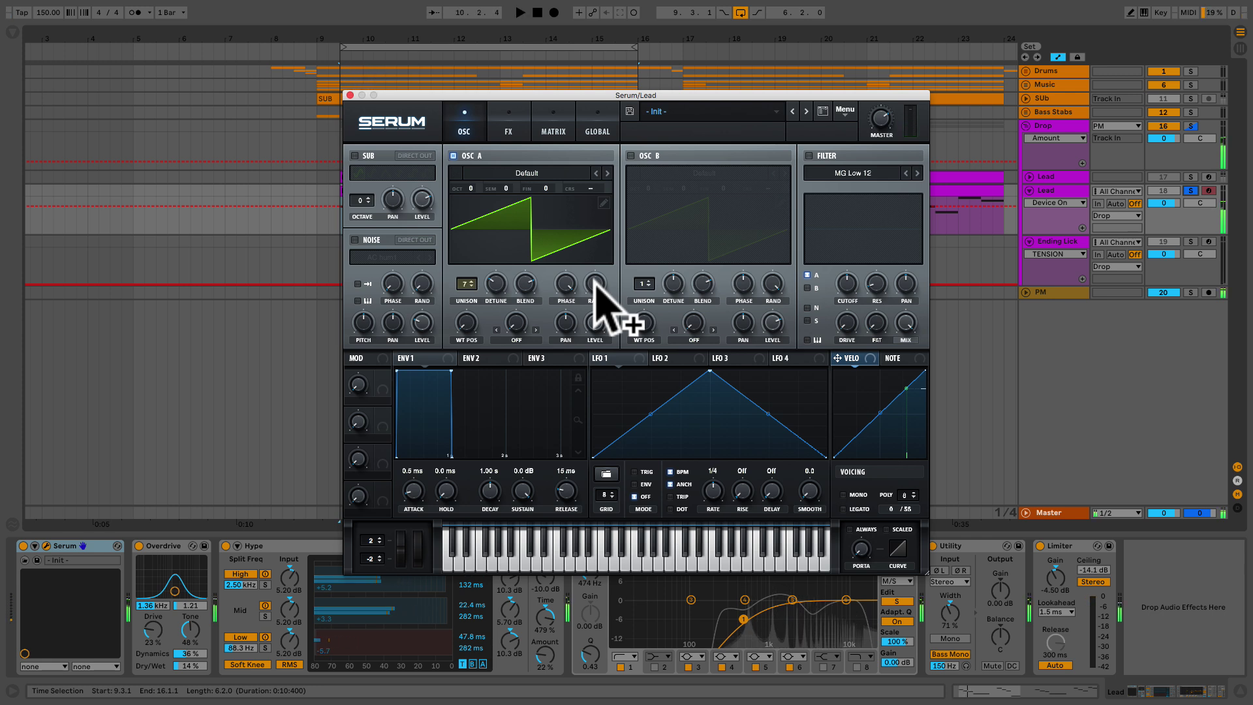
pyautogui.press('space')
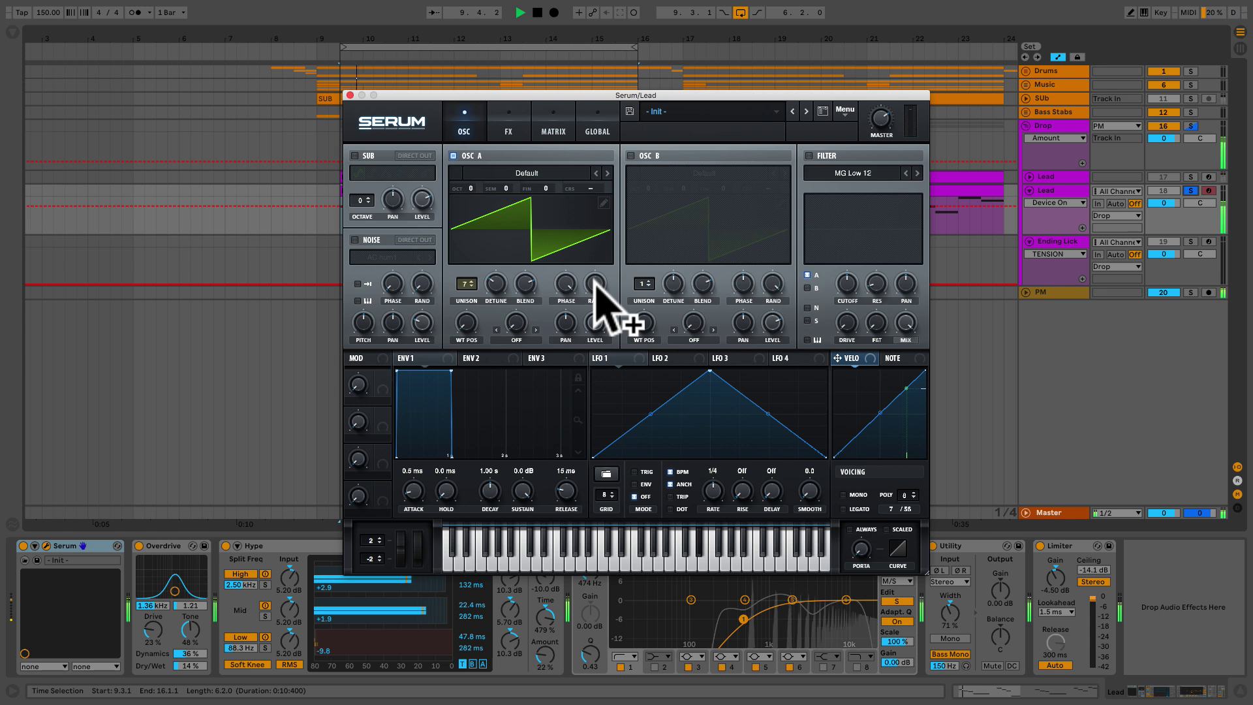
pyautogui.press('space')
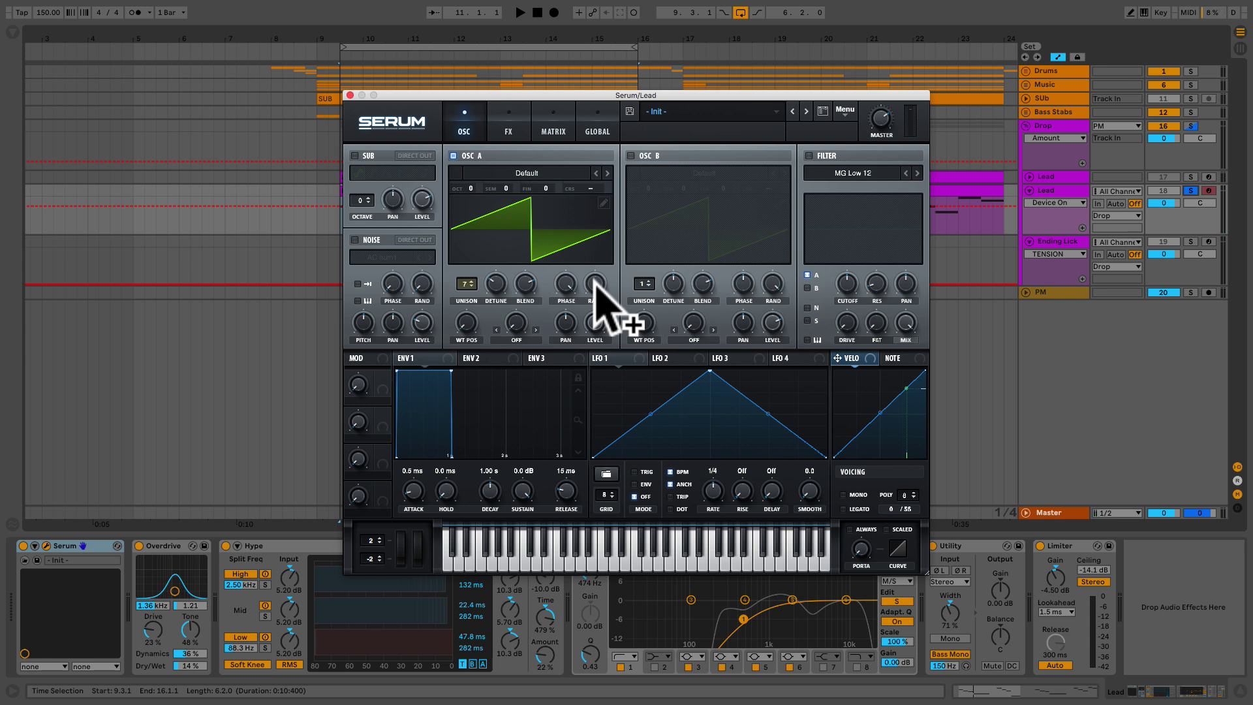
# Enable OSC B at +1 octave with 7 unison voices, 0.06 detune and level near 58%.
pyautogui.click(630, 155)
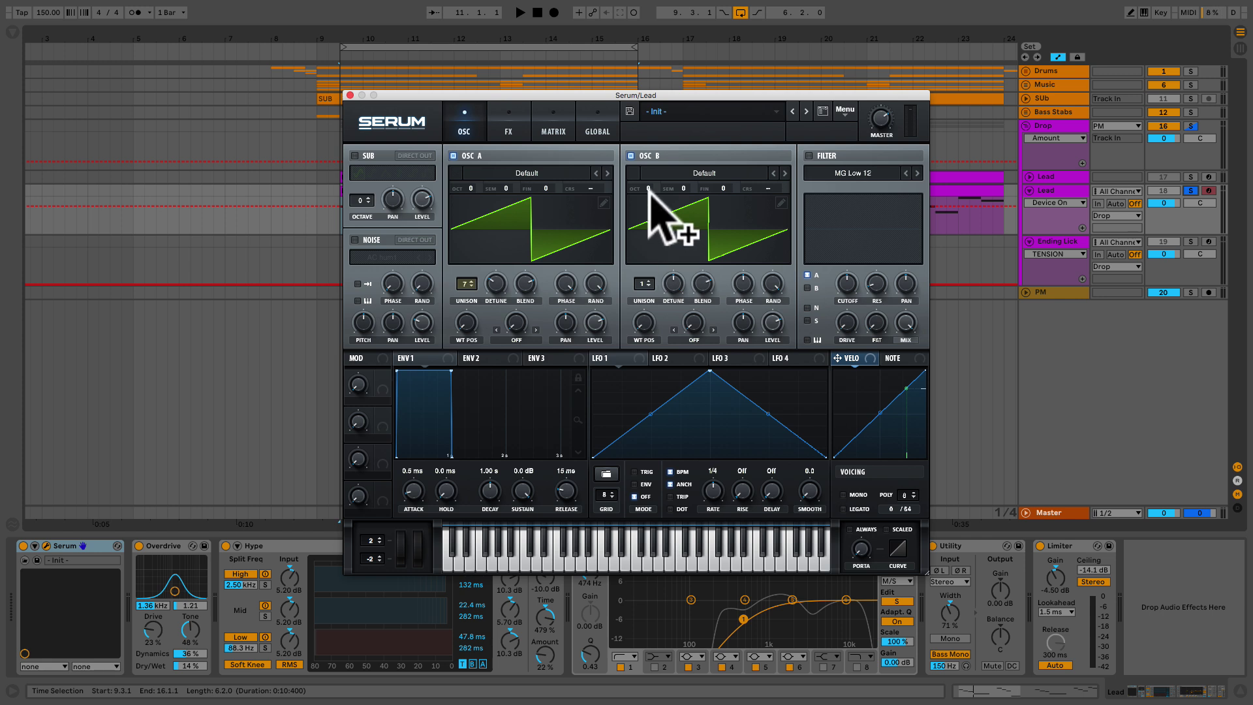
pyautogui.moveTo(653, 189); pyautogui.dragTo(650, 181)
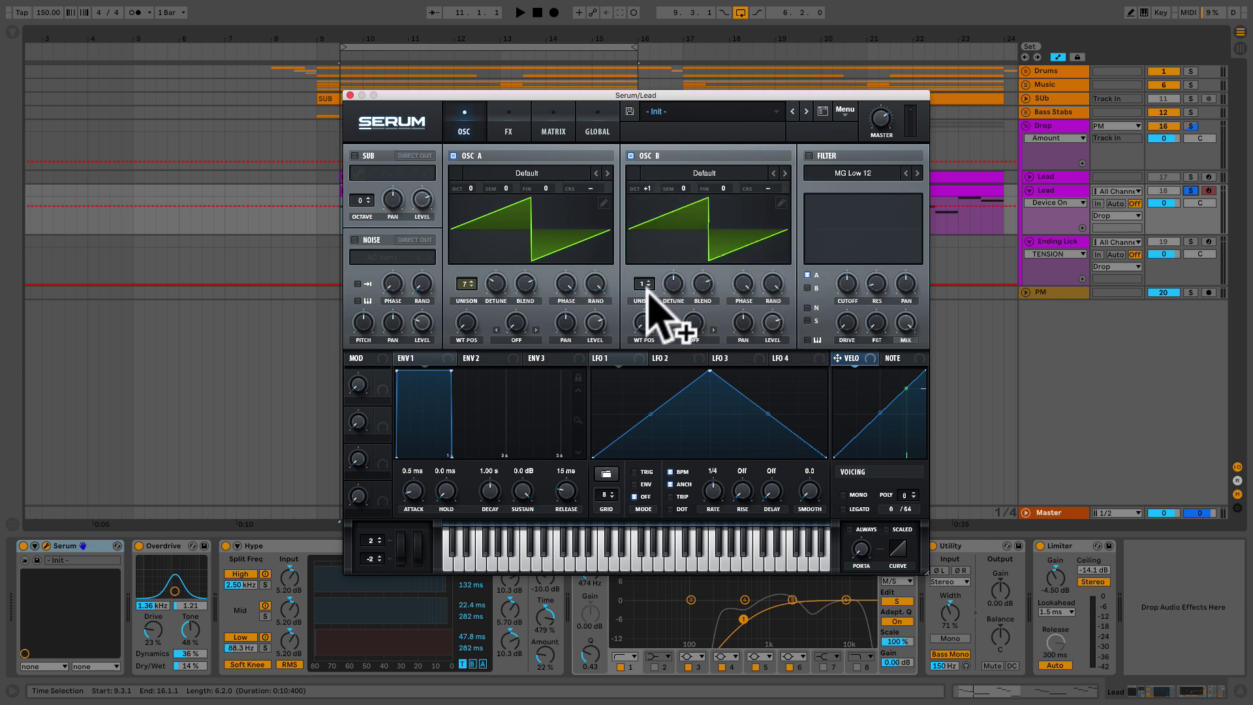
pyautogui.moveTo(645, 288); pyautogui.dragTo(644, 222)
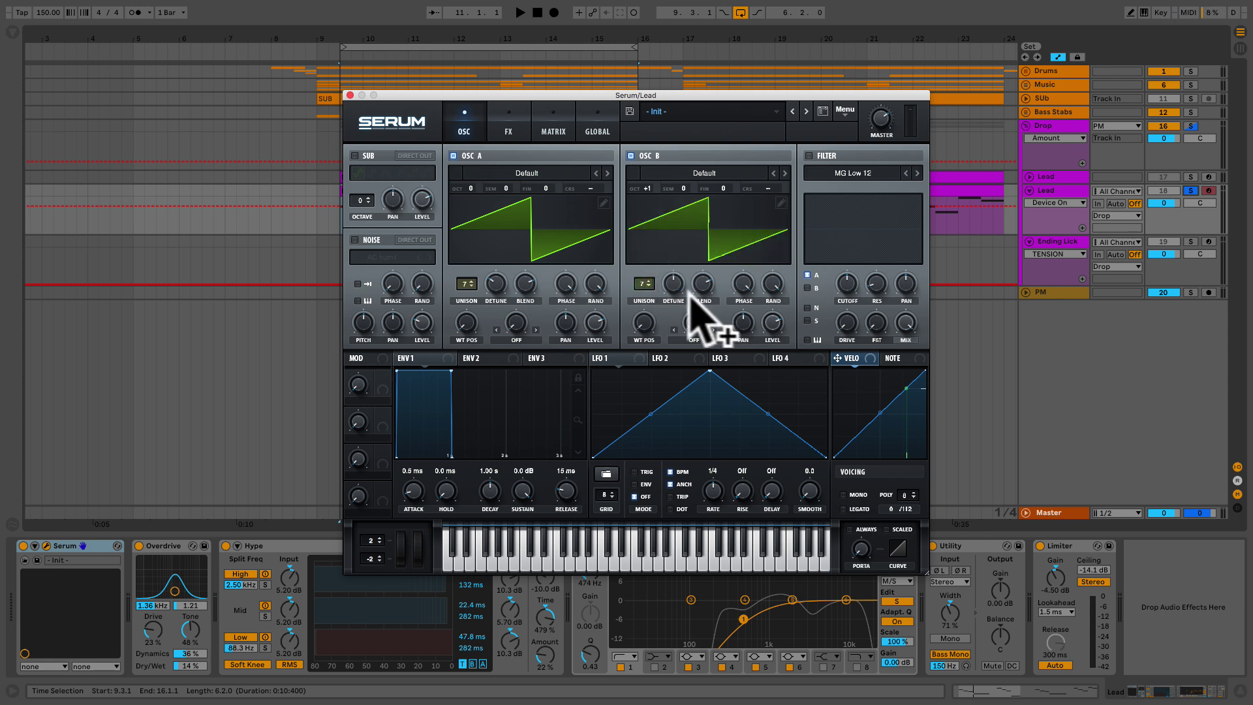
pyautogui.press('space')
pyautogui.moveTo(673, 282); pyautogui.dragTo(671, 313)
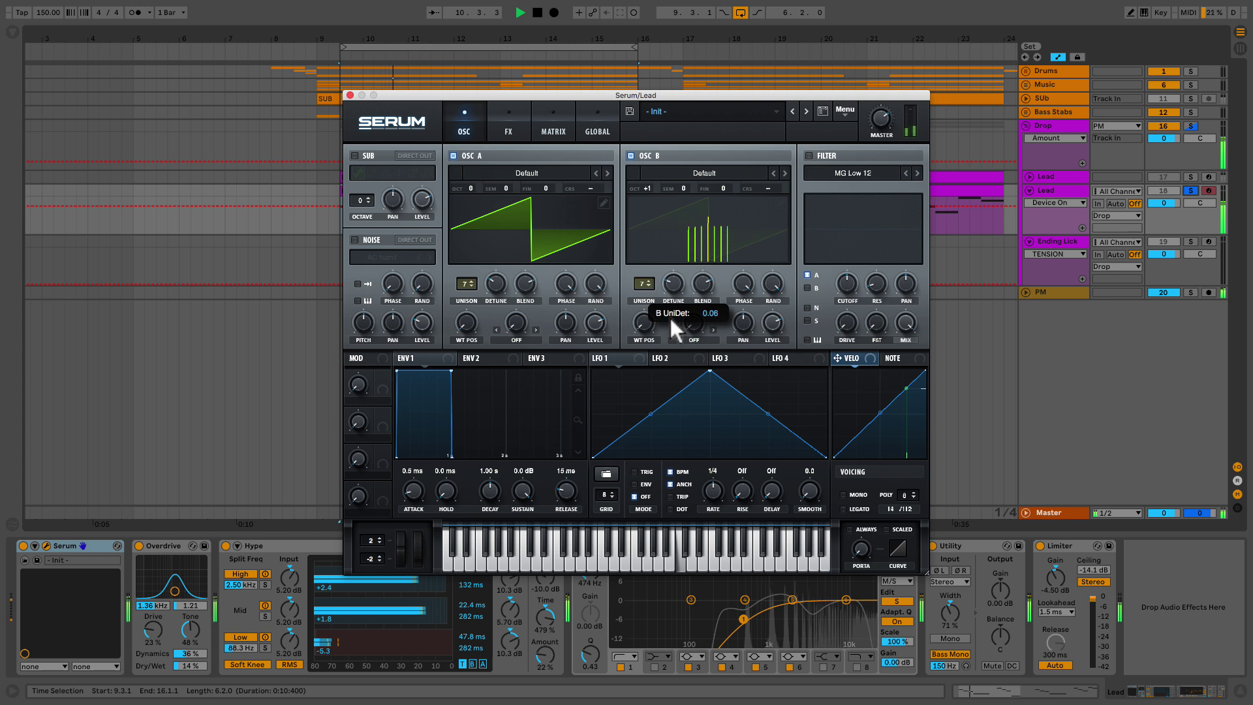
pyautogui.moveTo(777, 322); pyautogui.dragTo(773, 339)
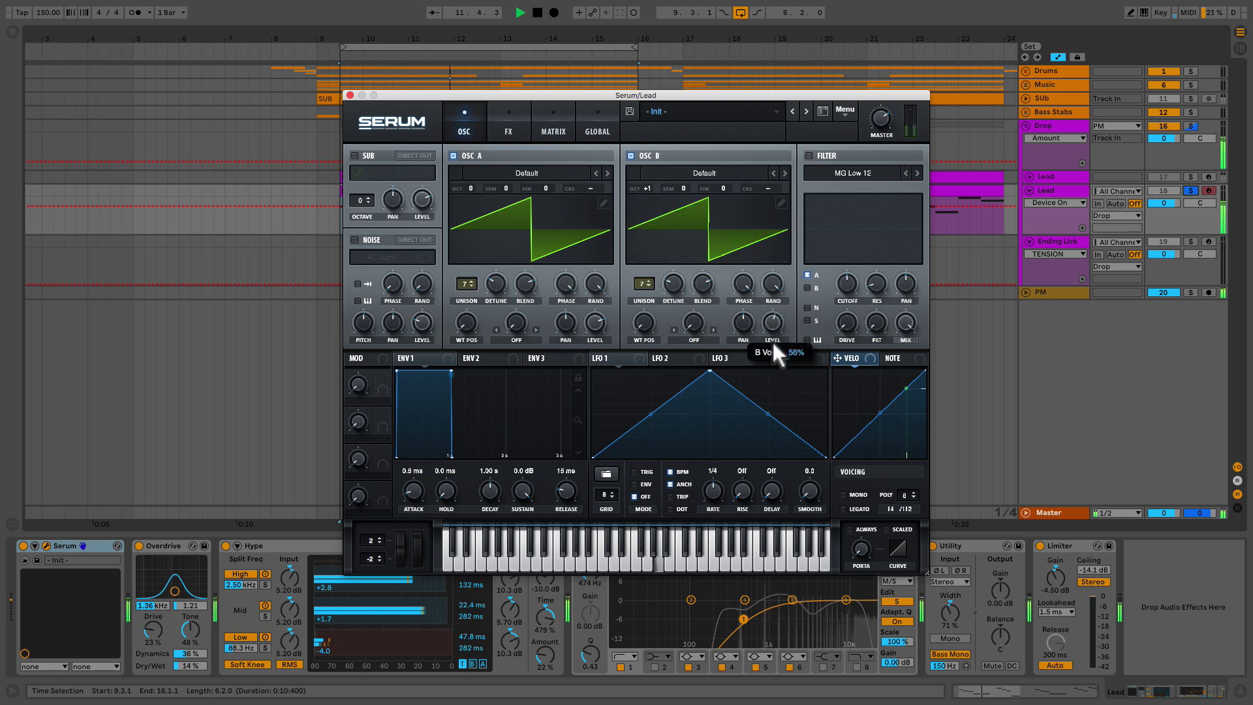
pyautogui.press('space')
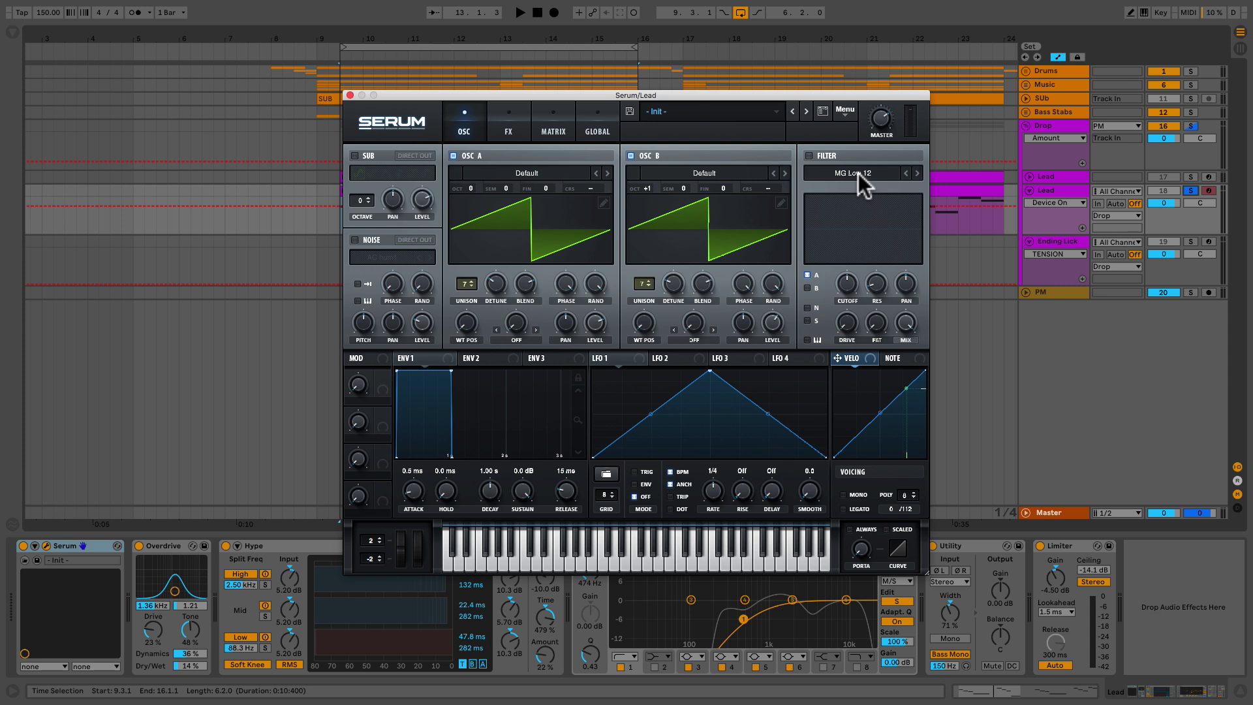
# Enable the sub oscillator with the fourth waveform at octave -1 and level lowered to 23%.
pyautogui.click(355, 155)
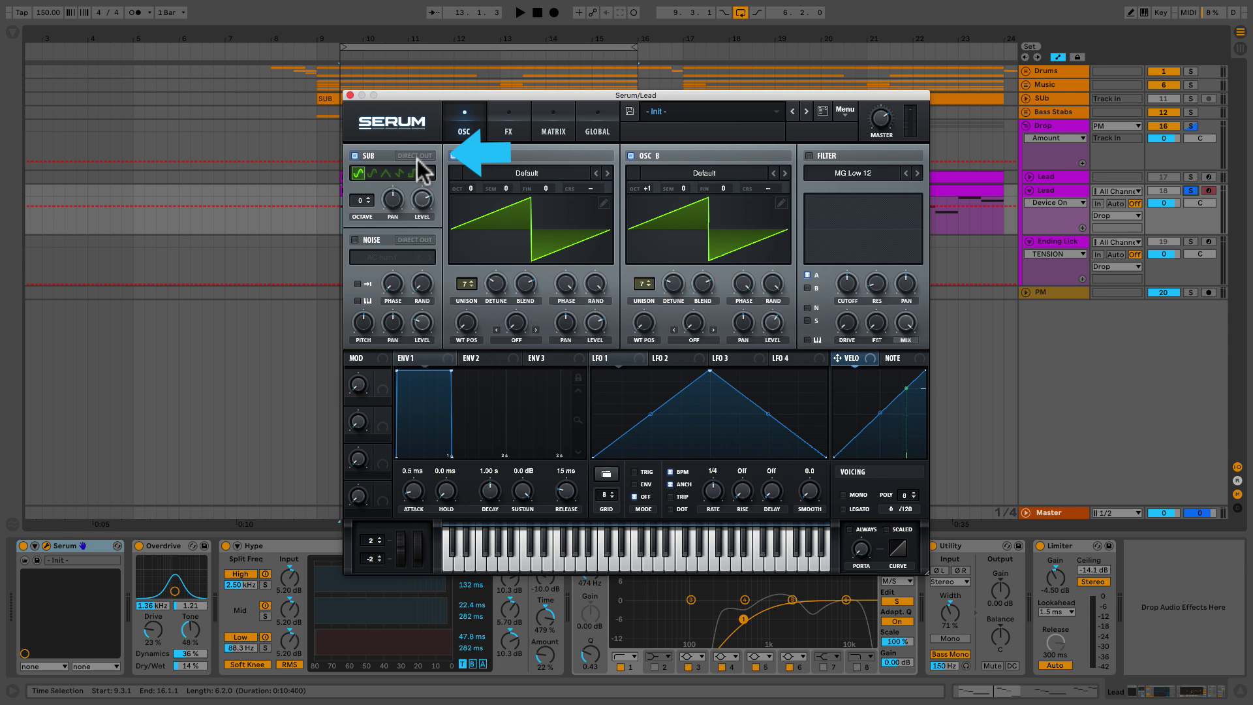
pyautogui.click(397, 174)
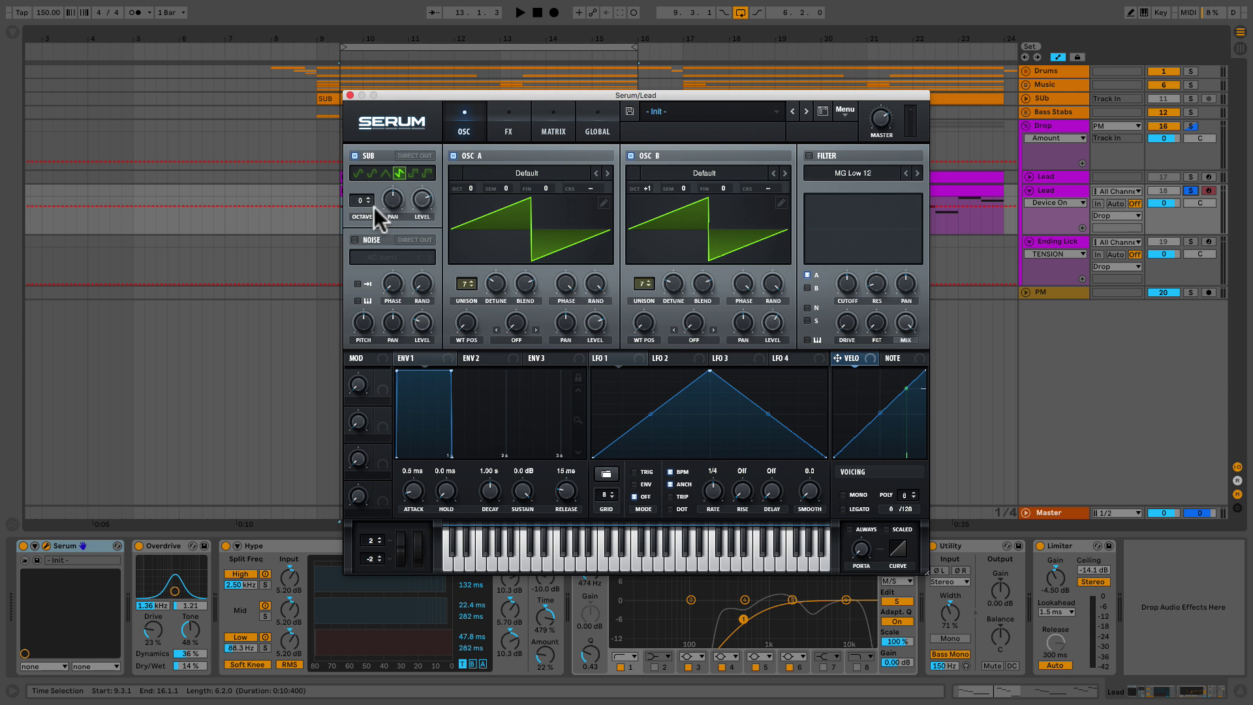
pyautogui.press('space')
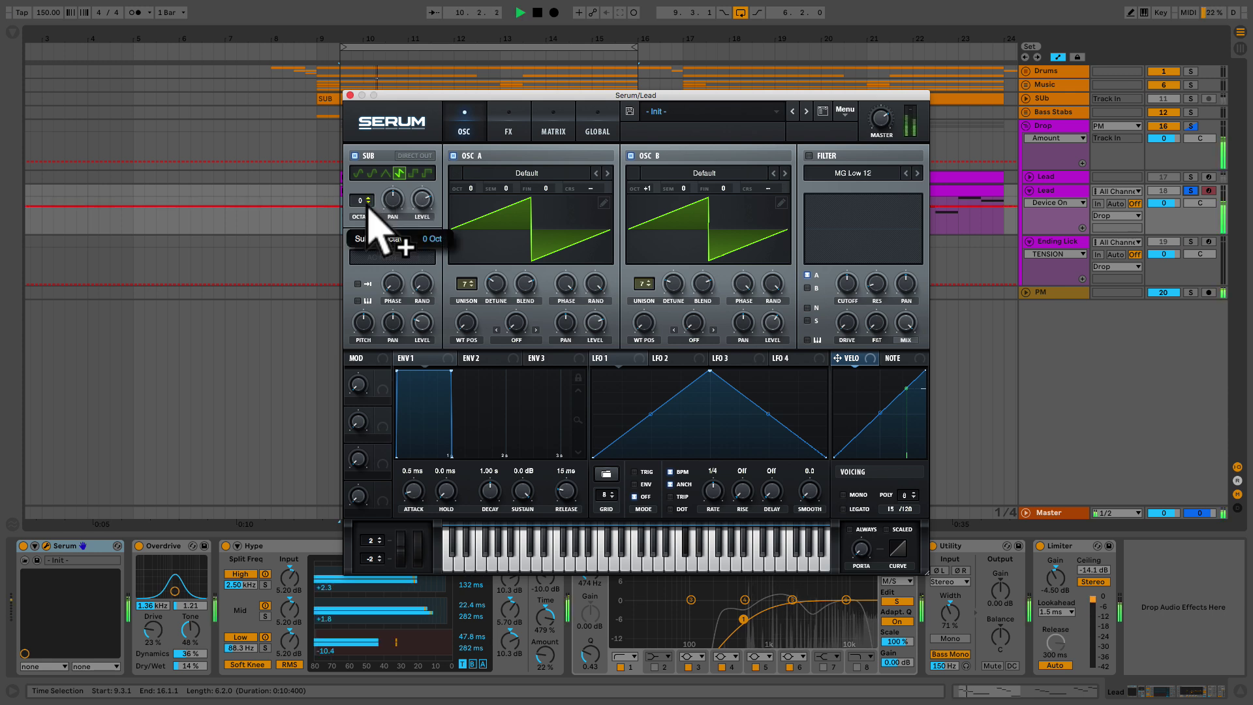
pyautogui.click(368, 203)
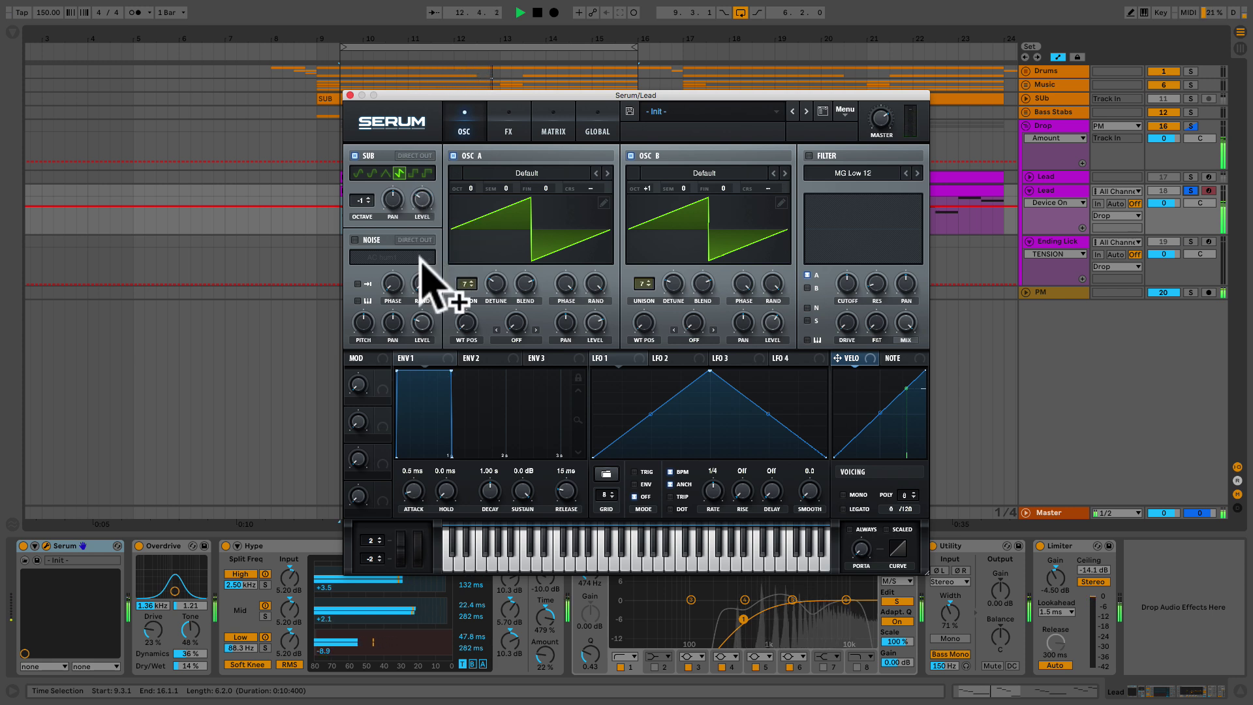
pyautogui.moveTo(423, 220)
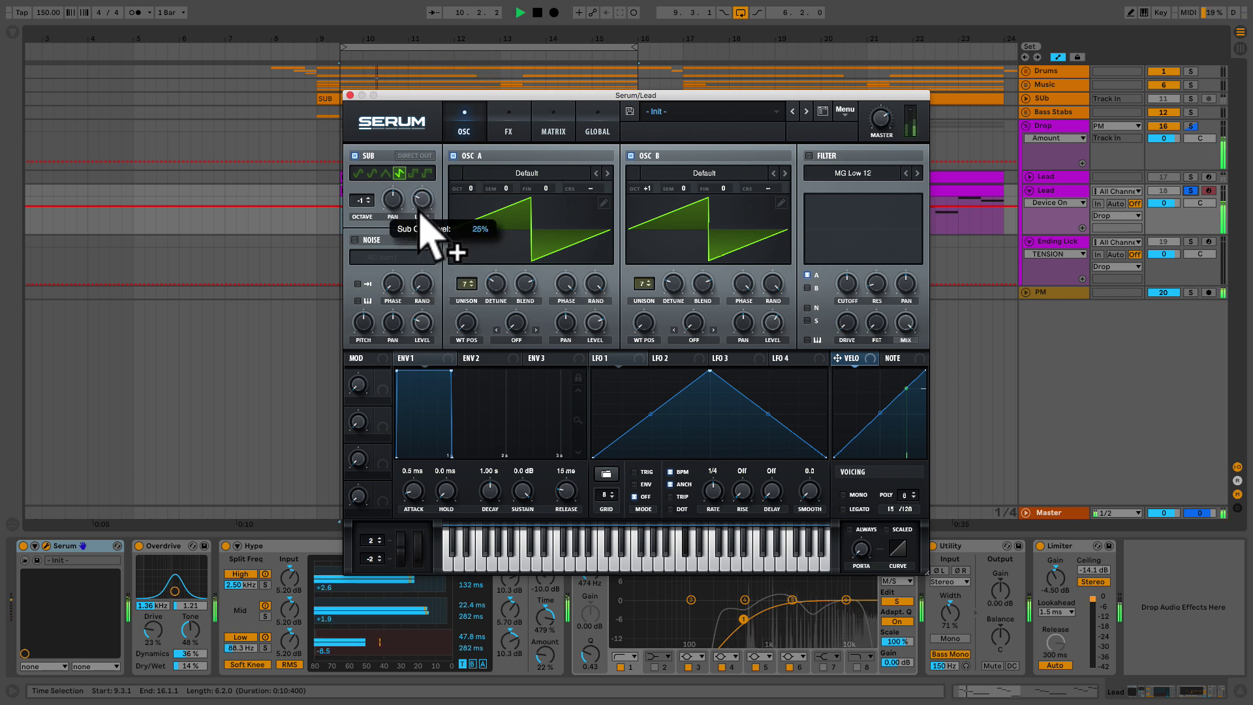
pyautogui.moveTo(420, 214); pyautogui.dragTo(416, 219)
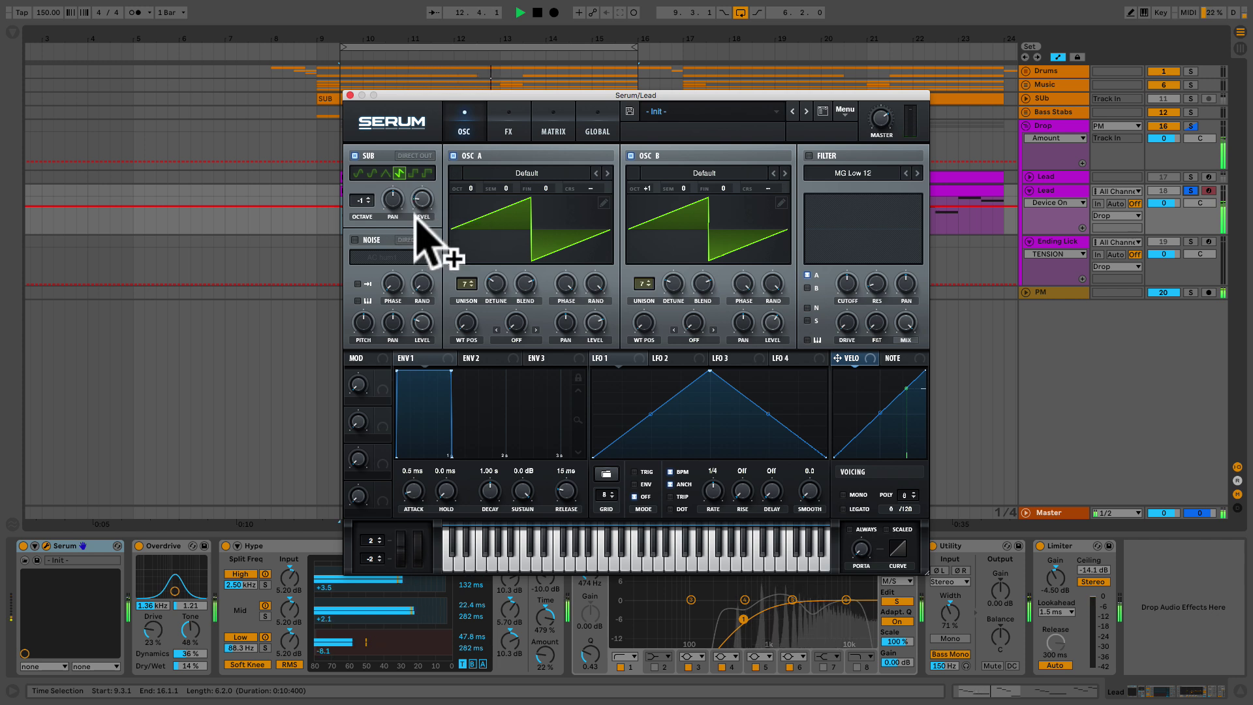
# Switch Serum to mono voicing with about 239 ms of portamento.
pyautogui.press('space')
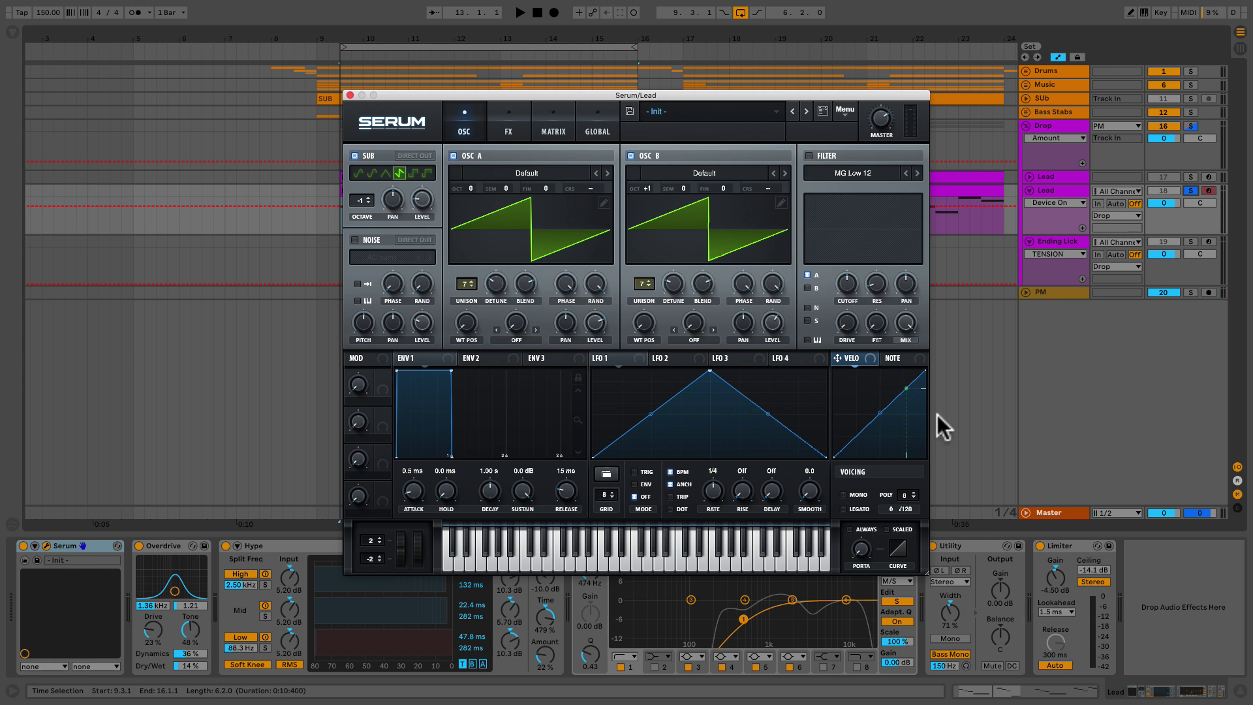
pyautogui.click(842, 494)
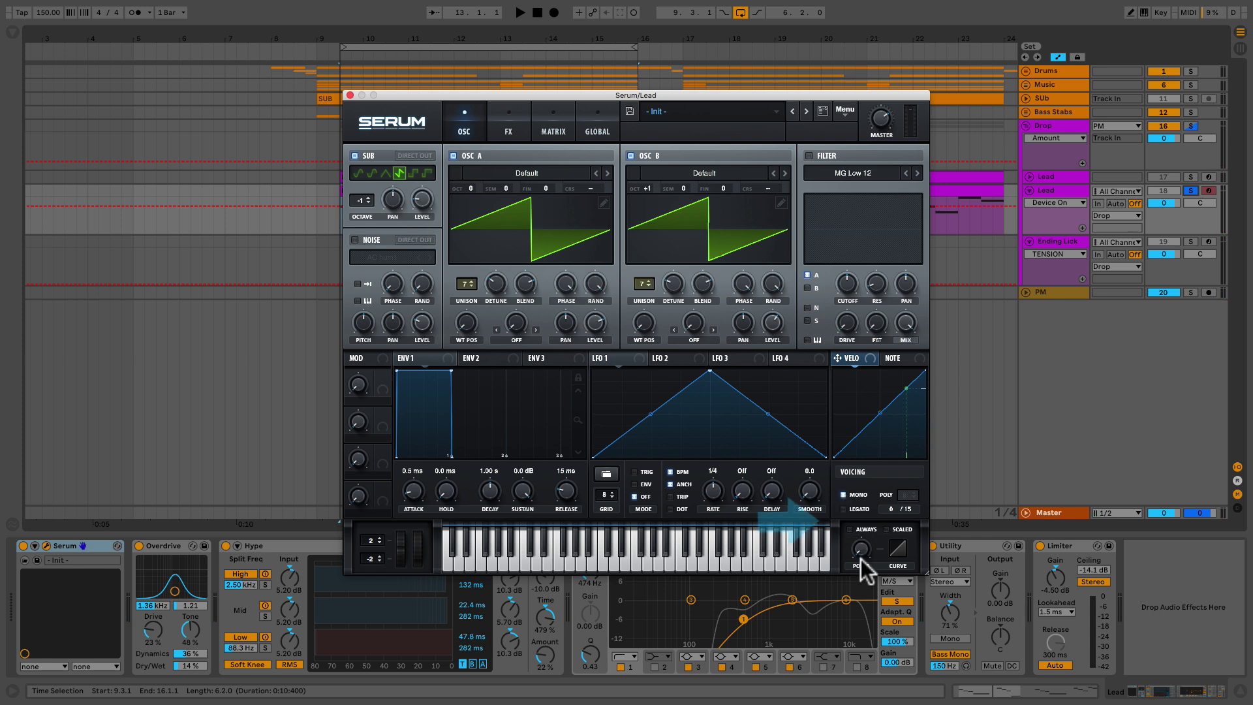
pyautogui.moveTo(857, 499); pyautogui.dragTo(839, 456)
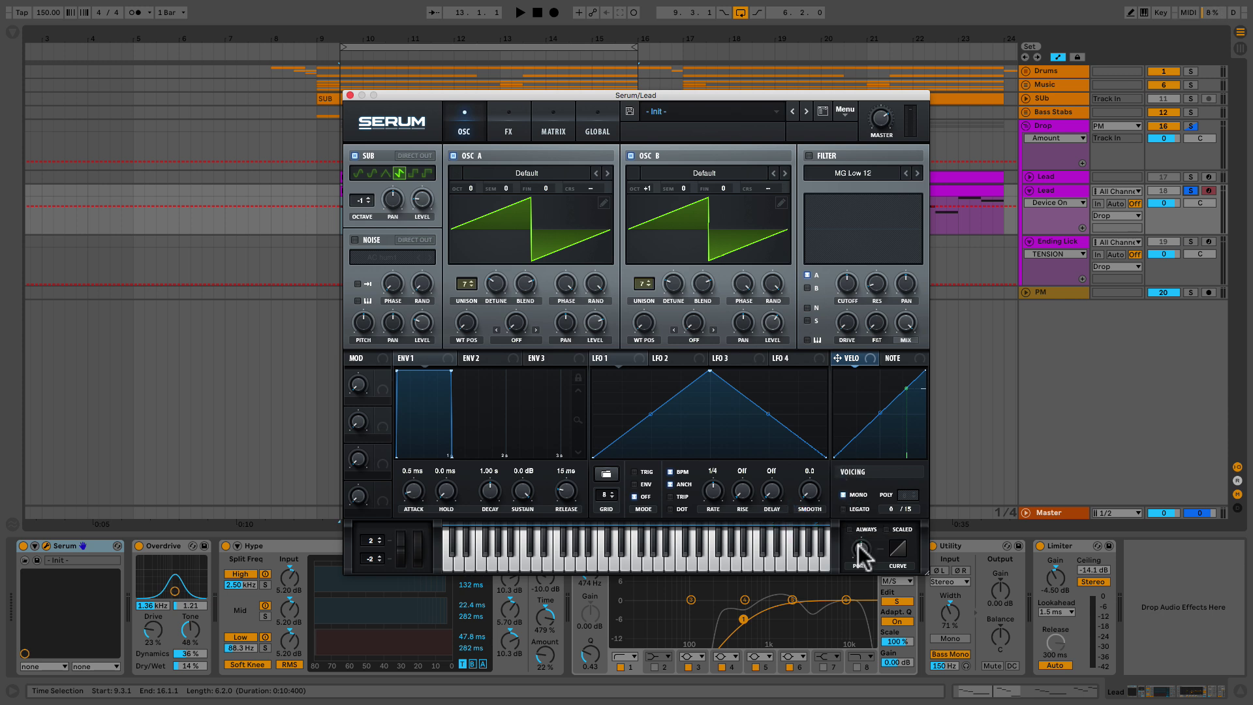
# Load the 'Epic Lead.fxr' effect chain from the Warp folder into Serum's FX rack.
pyautogui.click(507, 127)
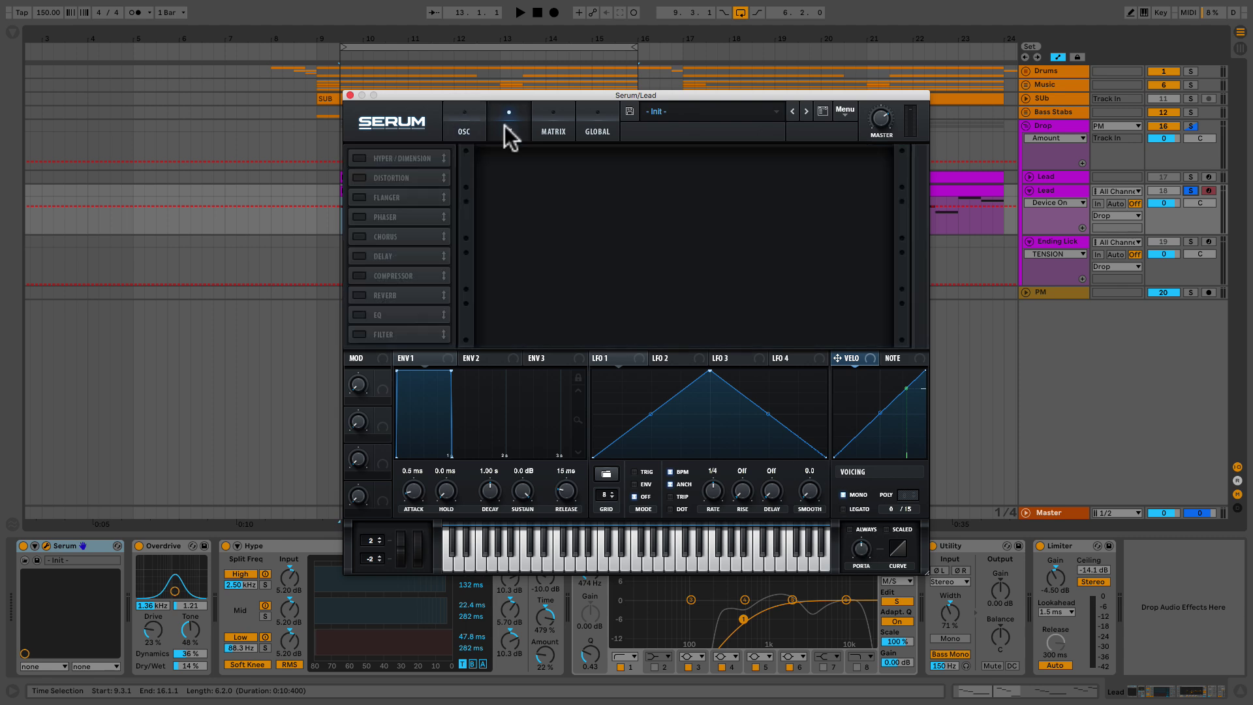
pyautogui.click(845, 110)
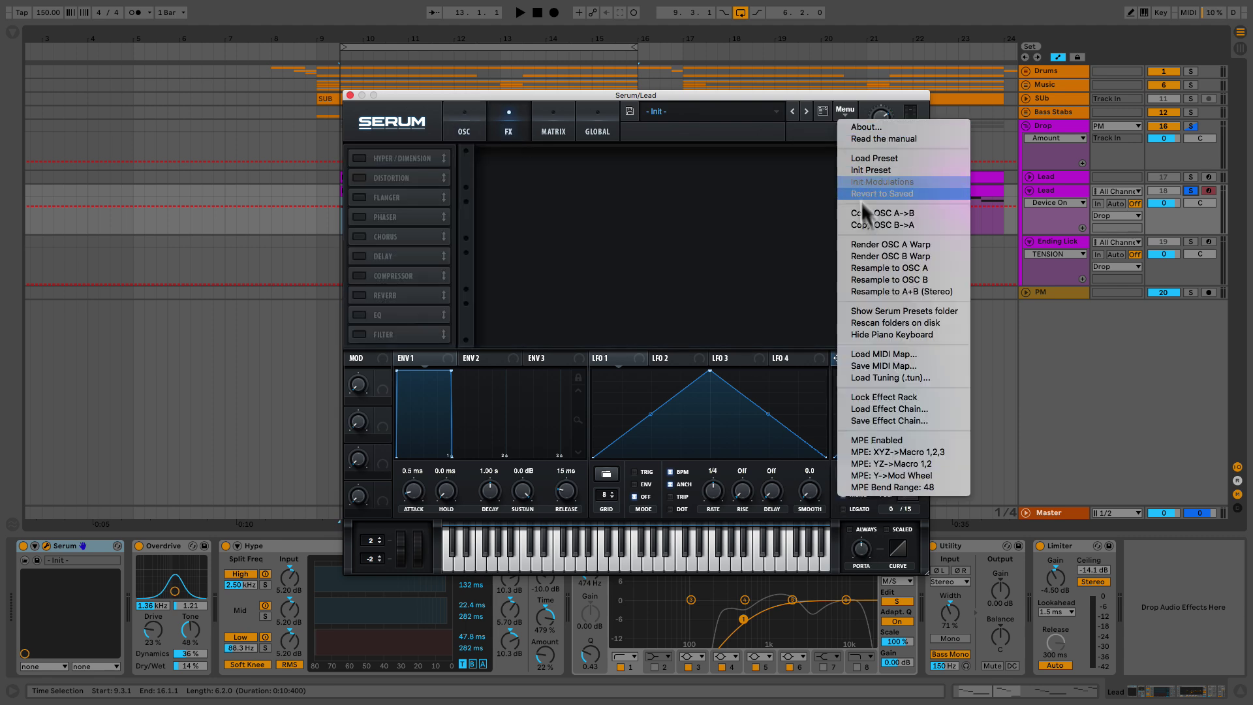
pyautogui.click(898, 408)
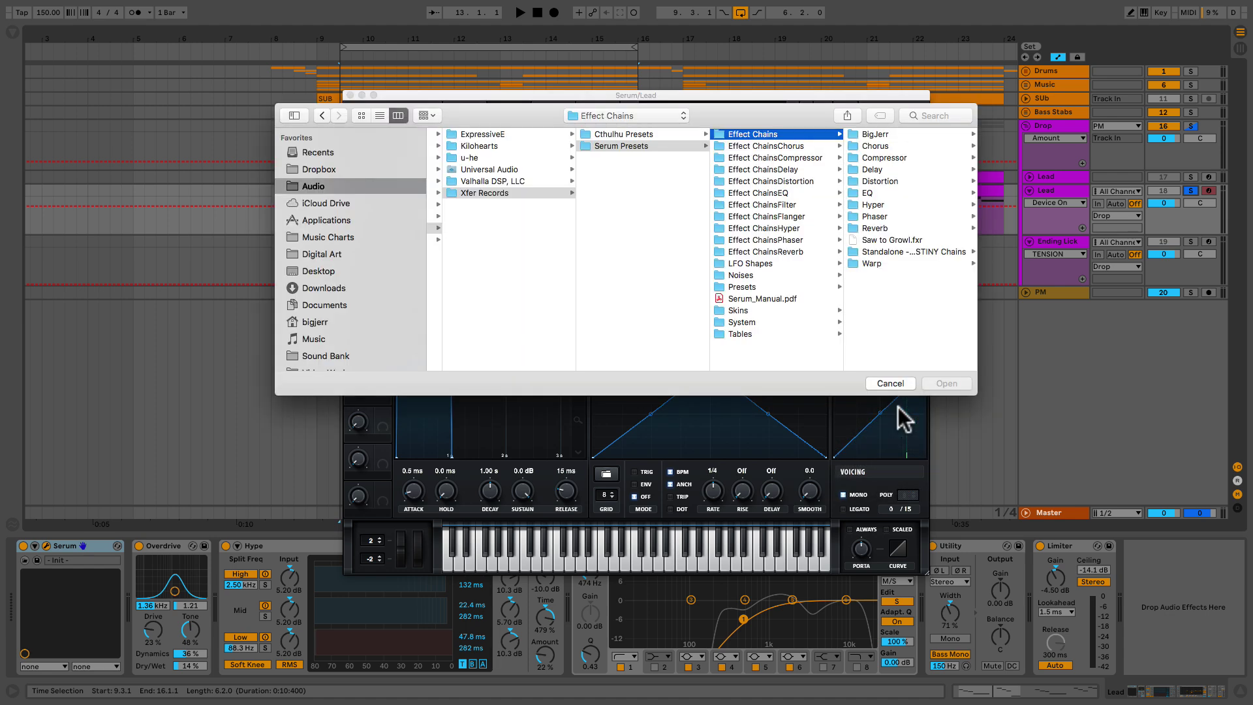
pyautogui.click(868, 261)
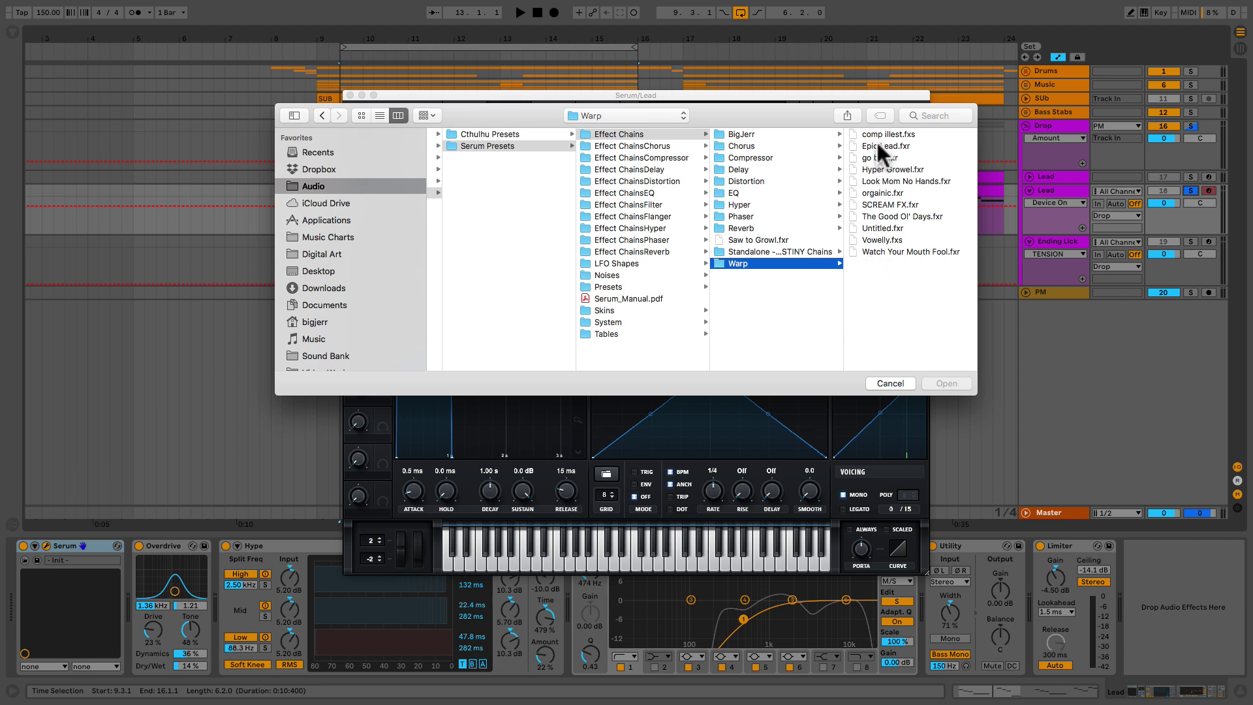
pyautogui.doubleClick(877, 145)
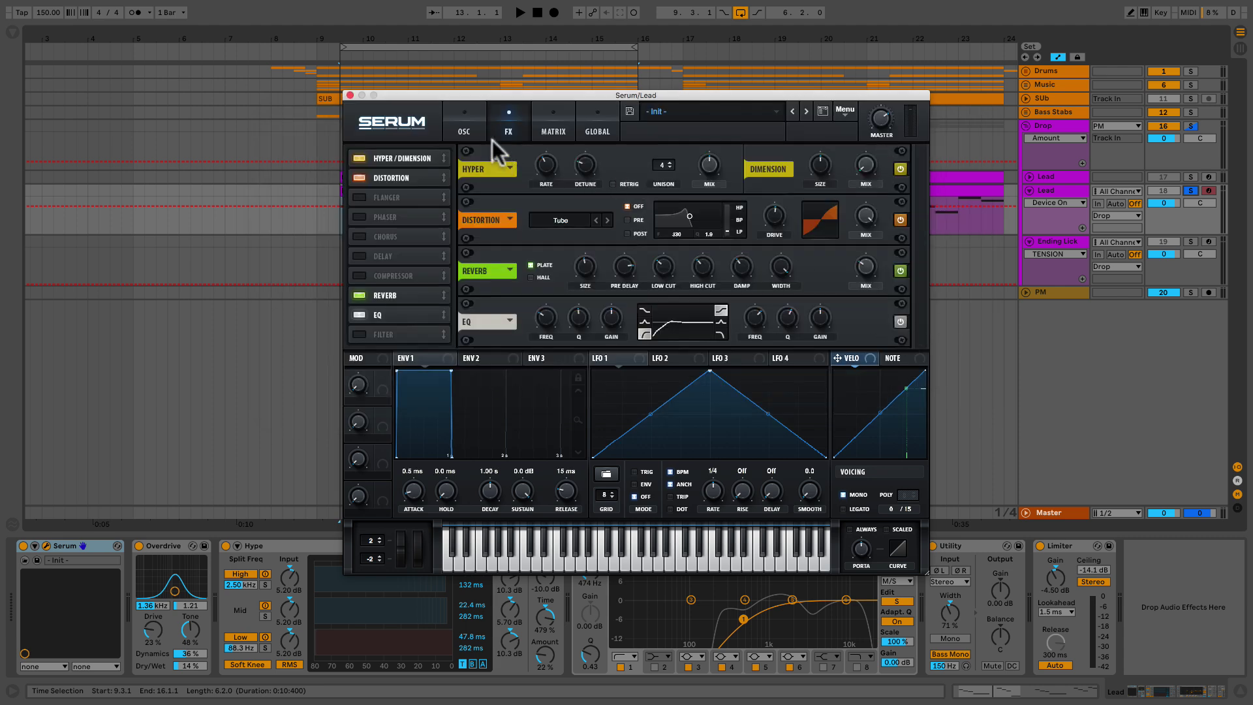
# Return to Serum's OSC page and play the lead through its new effects, then stop.
pyautogui.click(476, 125)
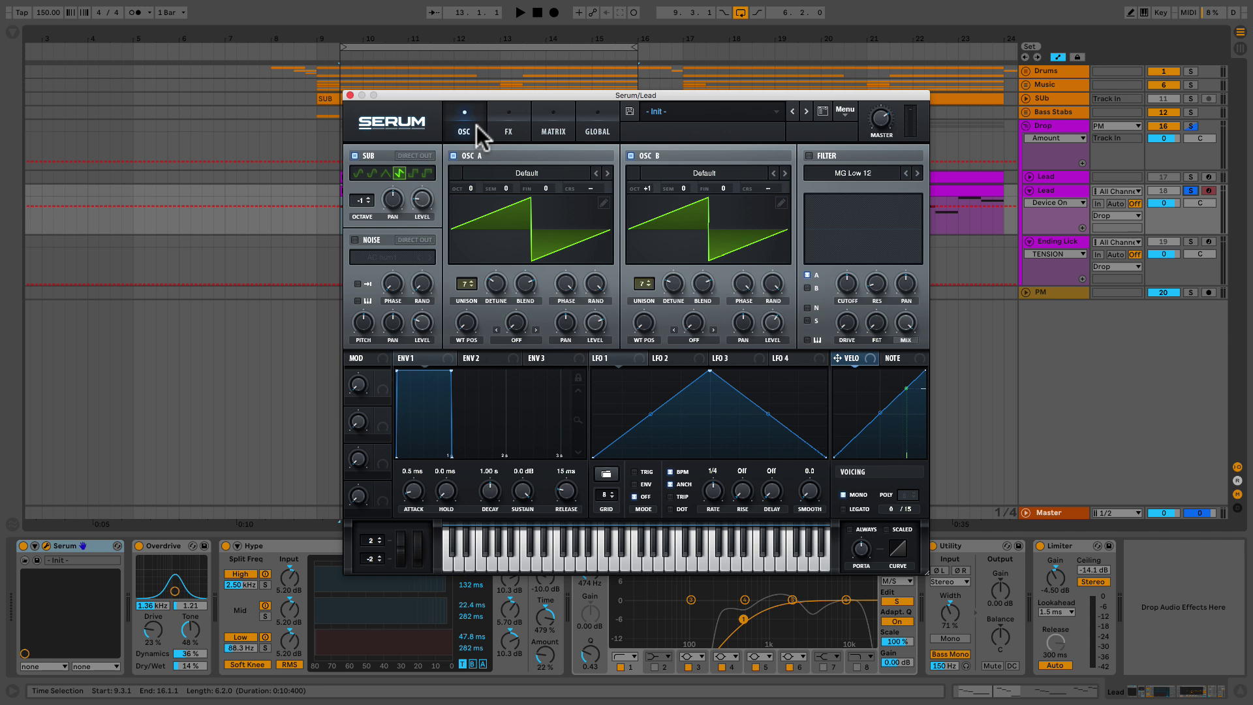
pyautogui.press('space')
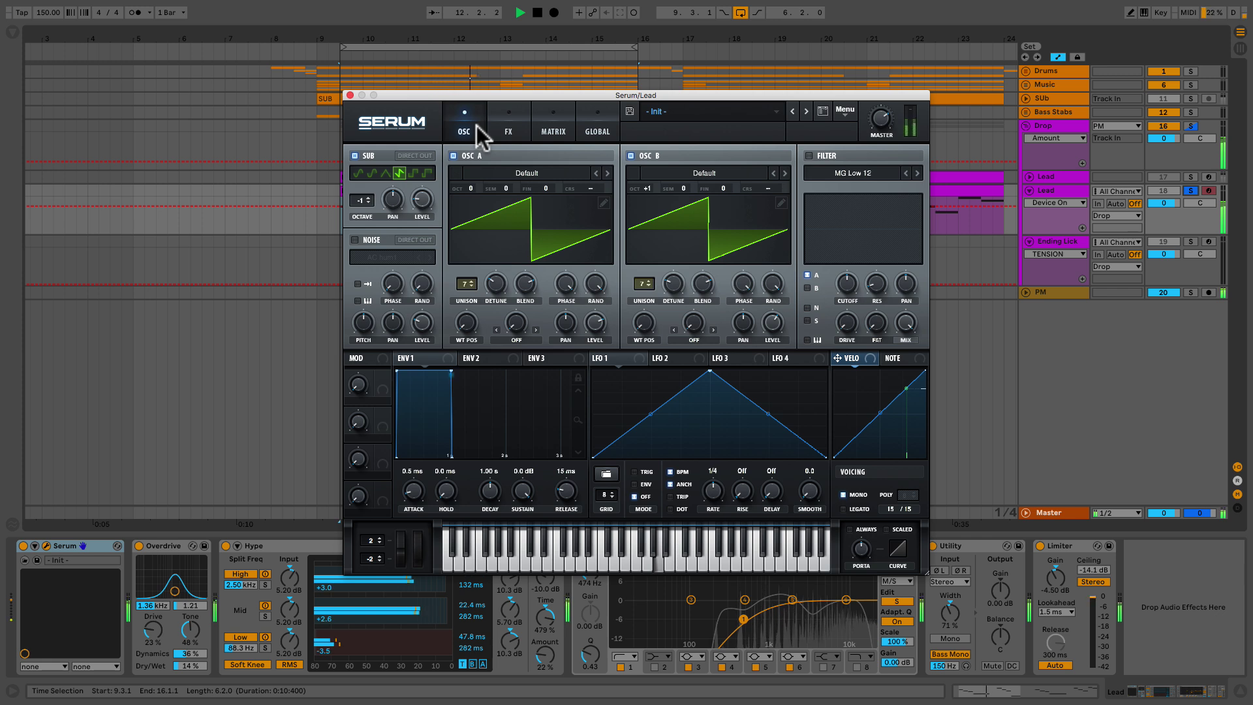
pyautogui.press('space')
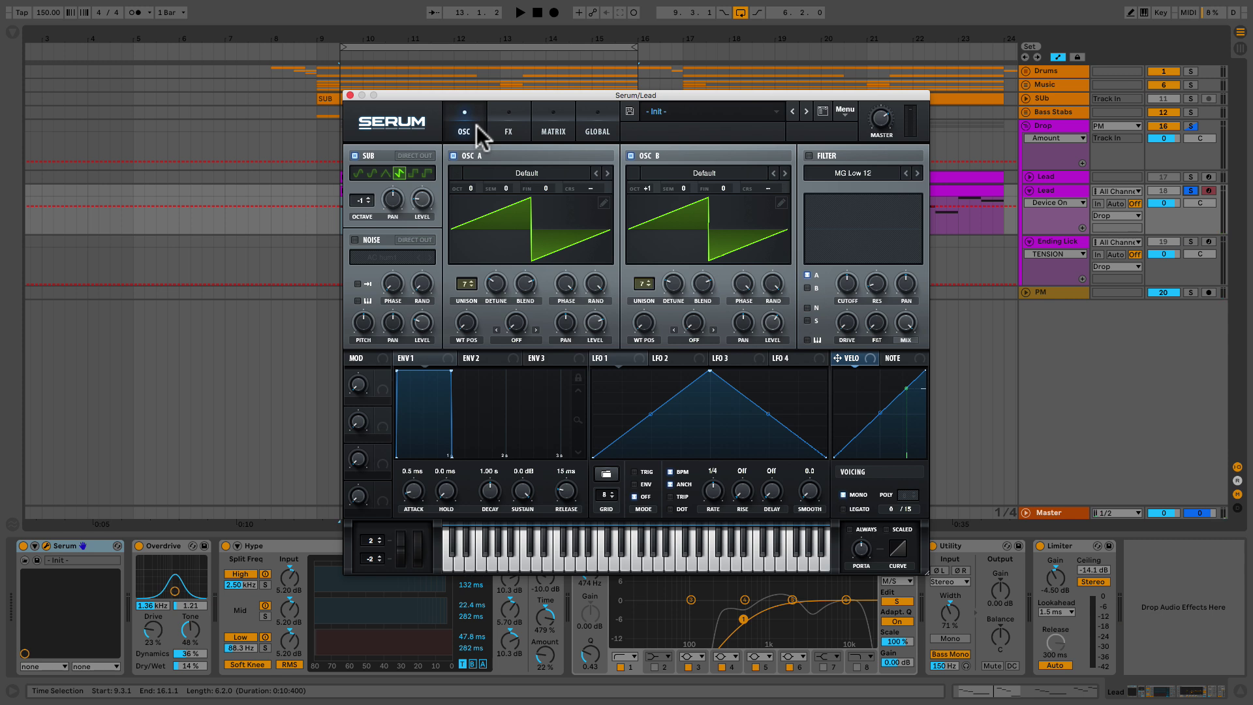
# Use the matrix's Create Vibrato option to route LFO 1 to master tune via the mod wheel.
pyautogui.click(553, 128)
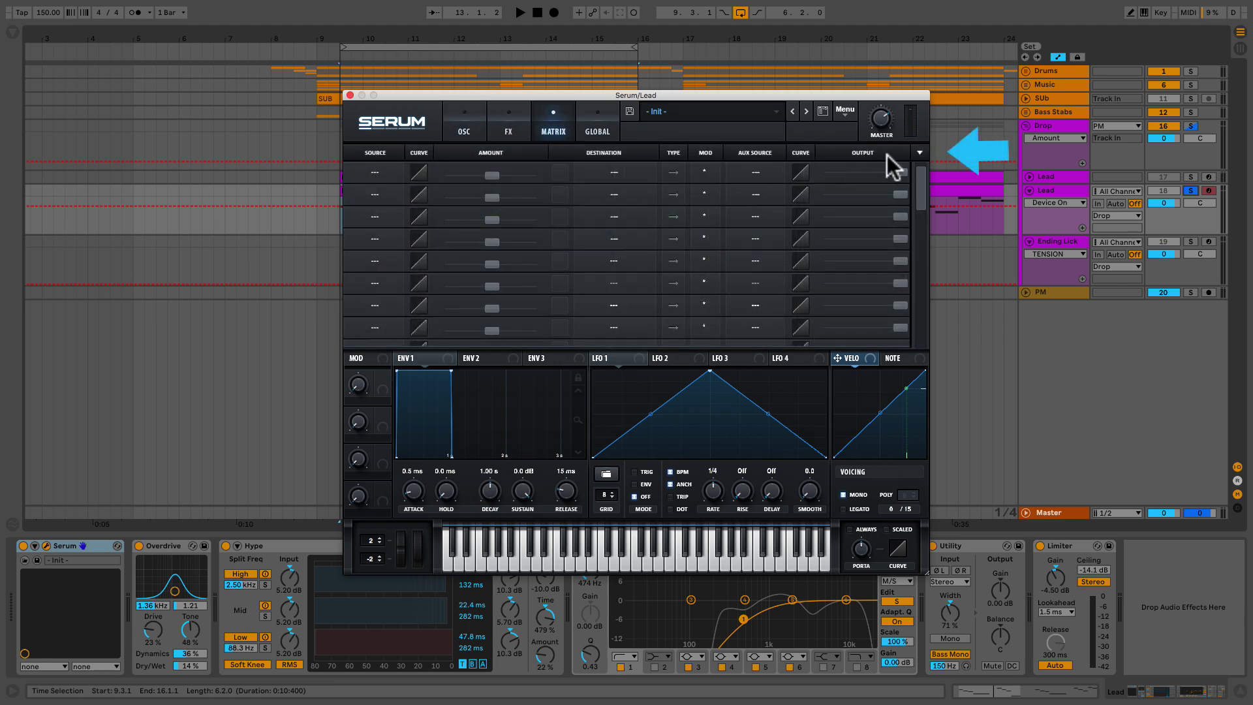
pyautogui.click(920, 152)
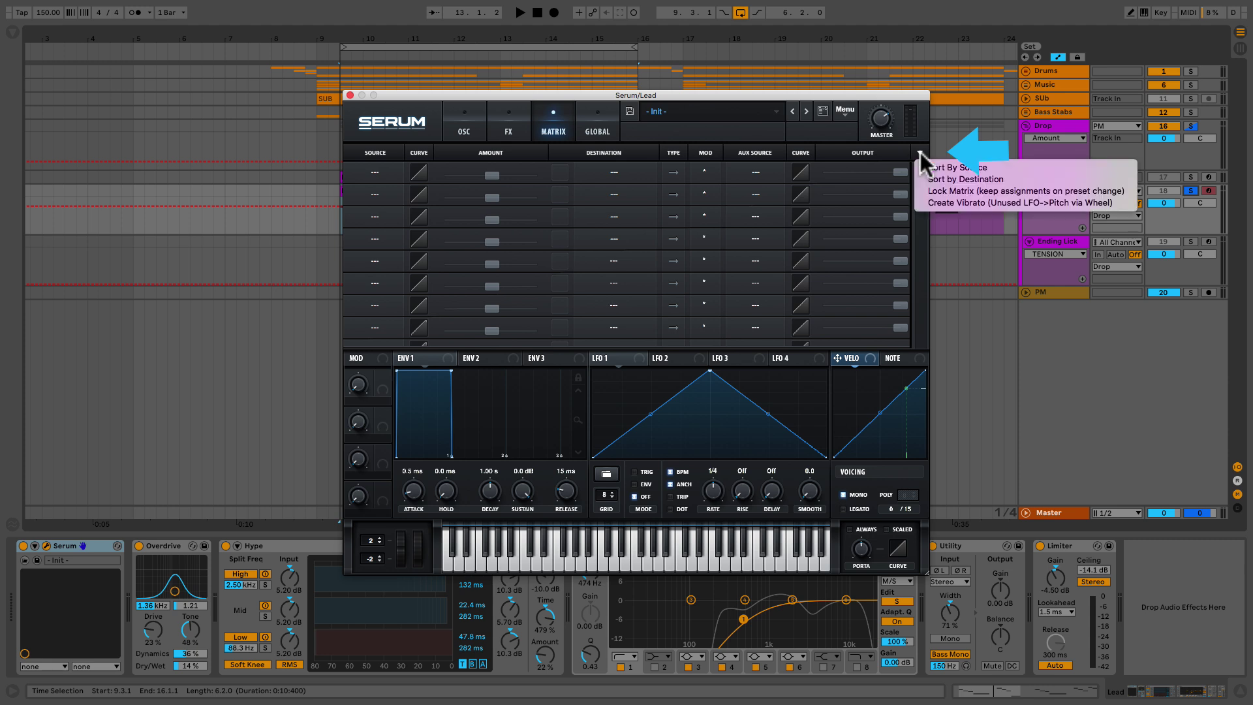
pyautogui.click(936, 202)
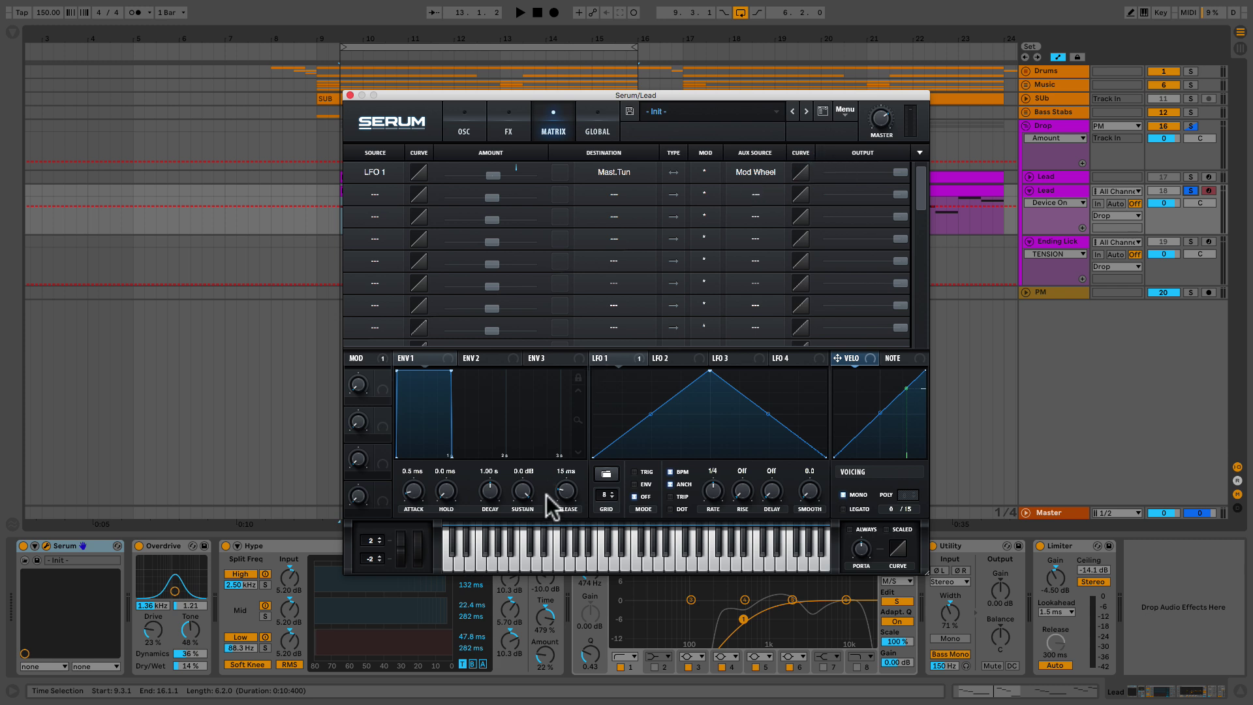
# Play the lead loop and raise Serum's mod wheel to 100% to hear the vibrato.
pyautogui.press('space')
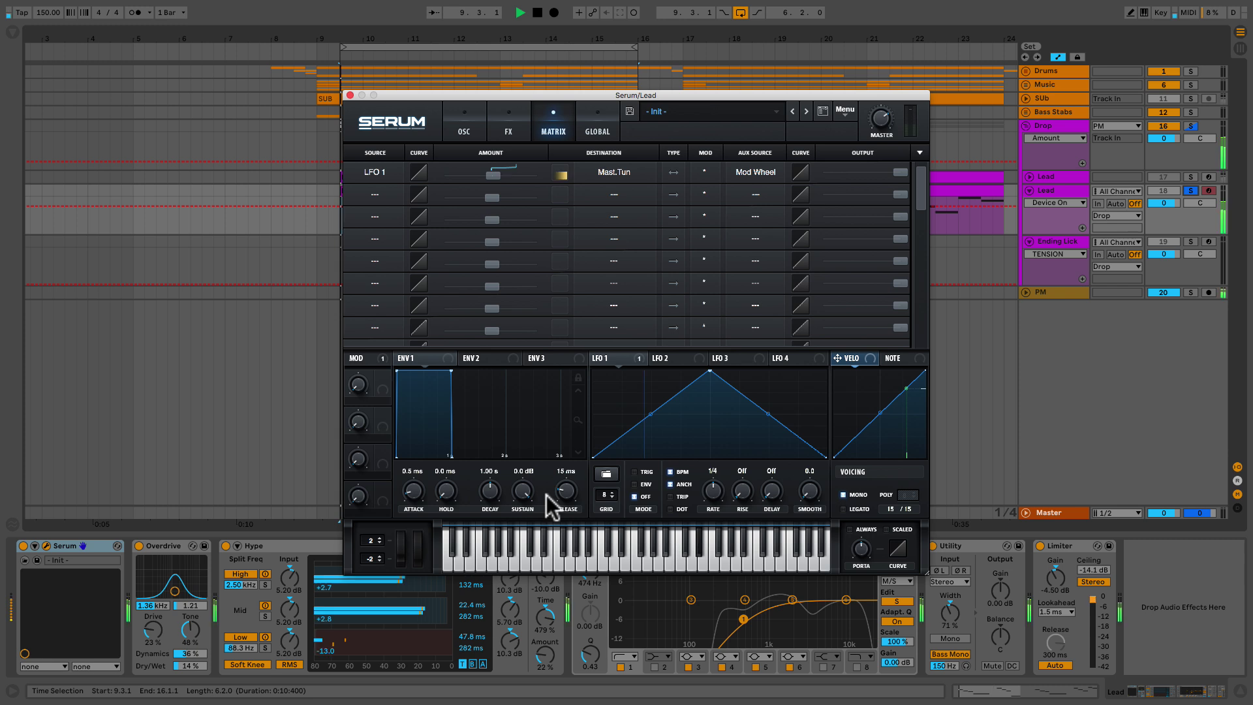
pyautogui.press('space')
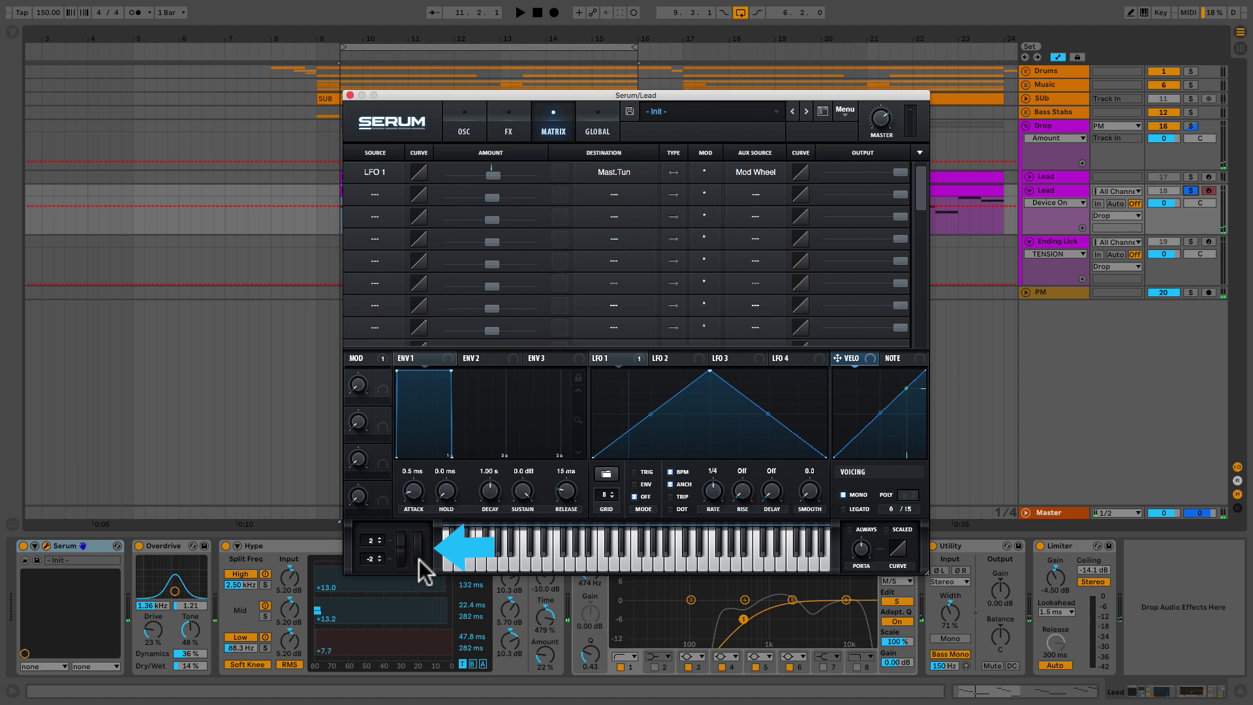
pyautogui.press('space')
pyautogui.moveTo(419, 558); pyautogui.dragTo(414, 401)
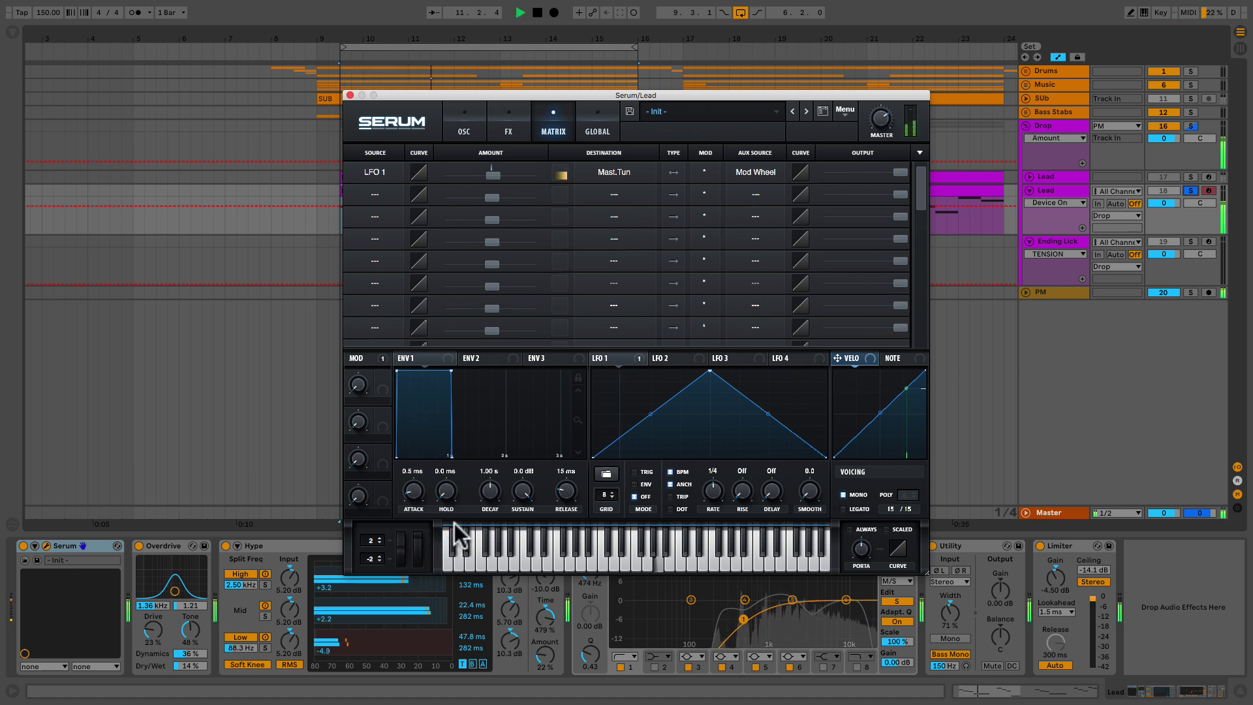
pyautogui.press('space')
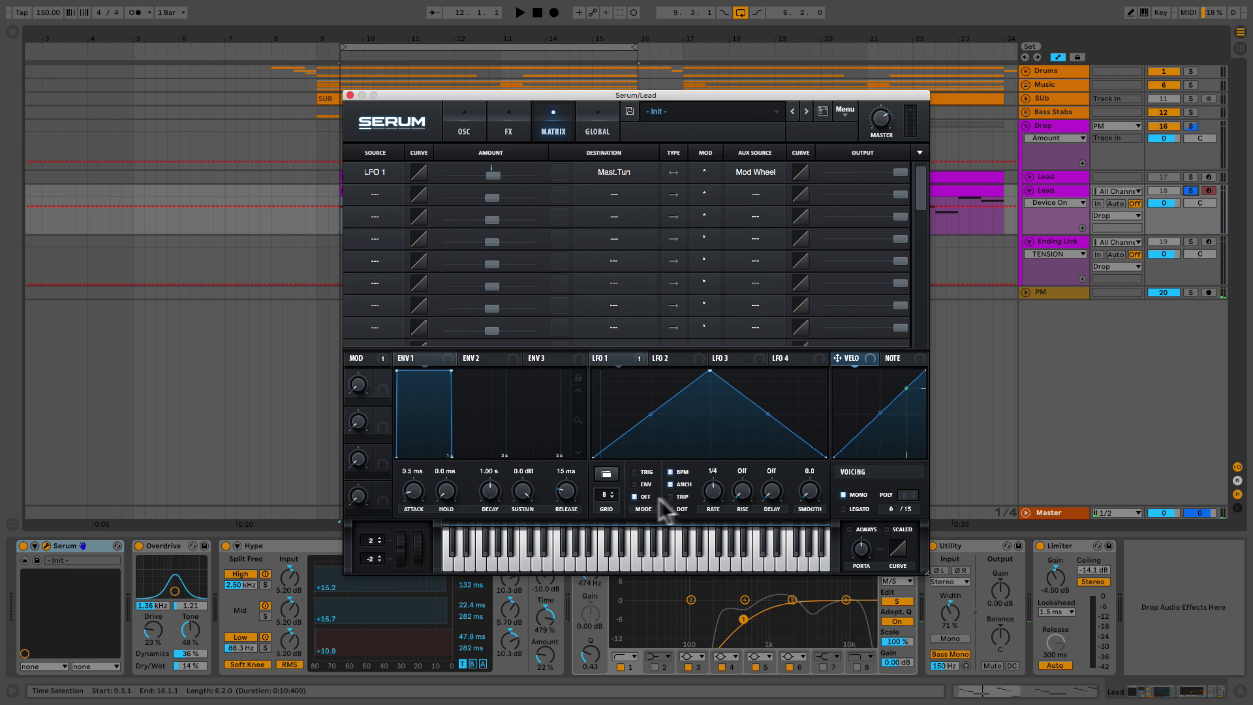
# Turn off LFO 1's BPM sync, set its rate to 7.0 Hz, and audition the vibrato.
pyautogui.click(670, 471)
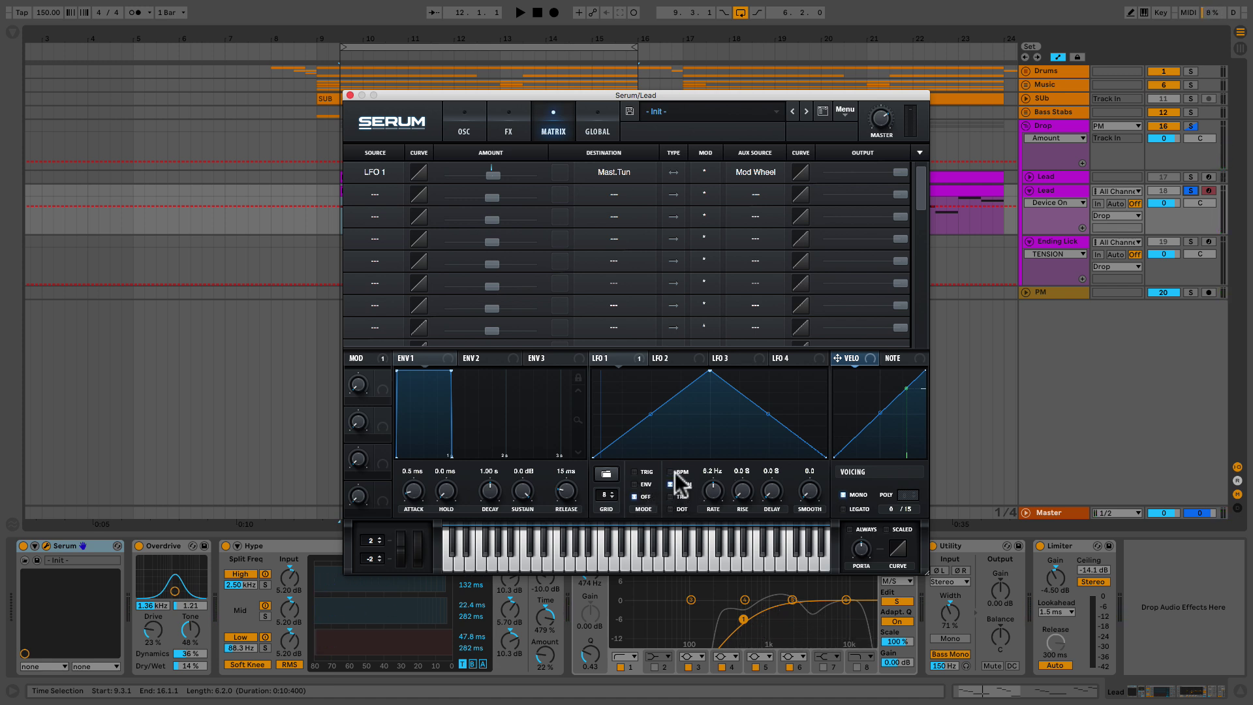
pyautogui.scroll(2, 709, 489)
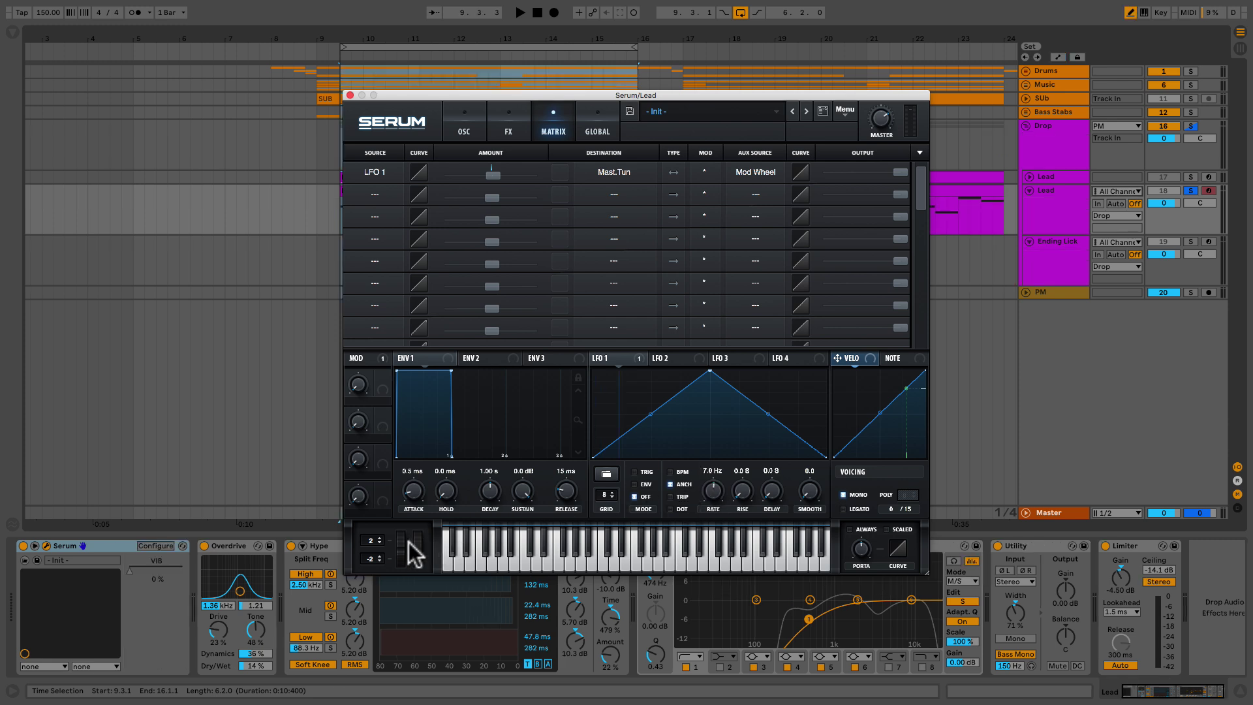
pyautogui.press('space')
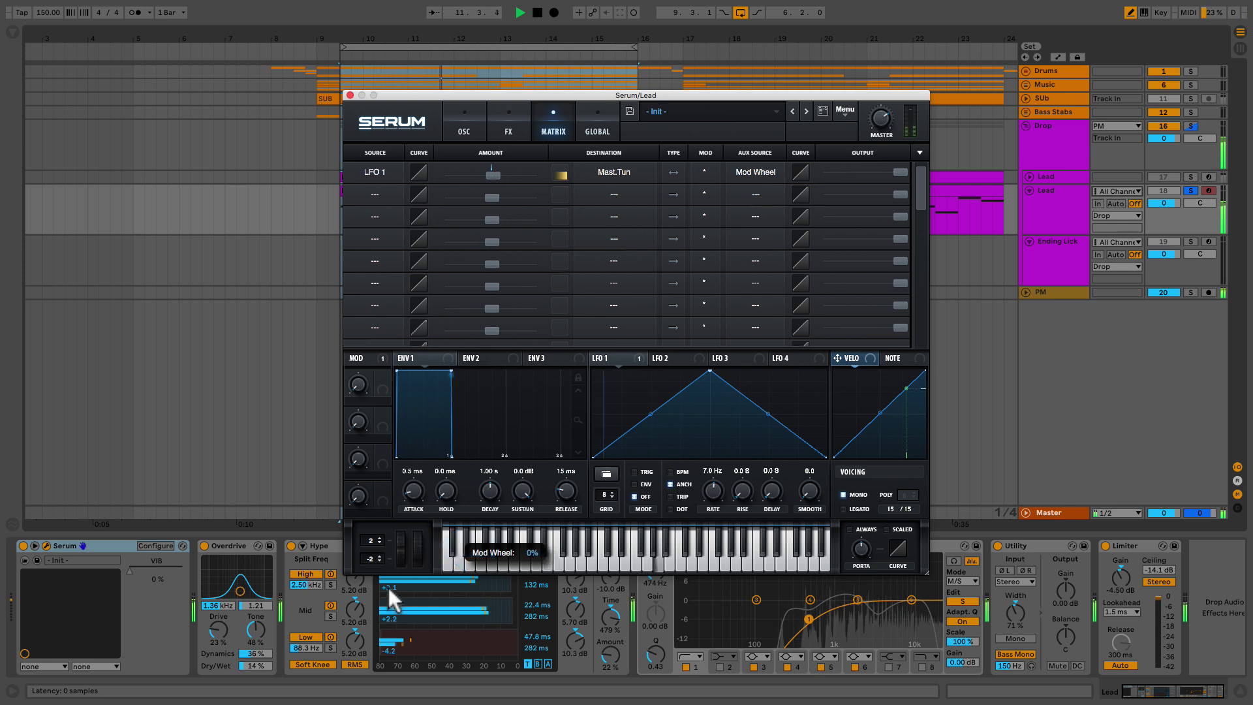
pyautogui.press('space')
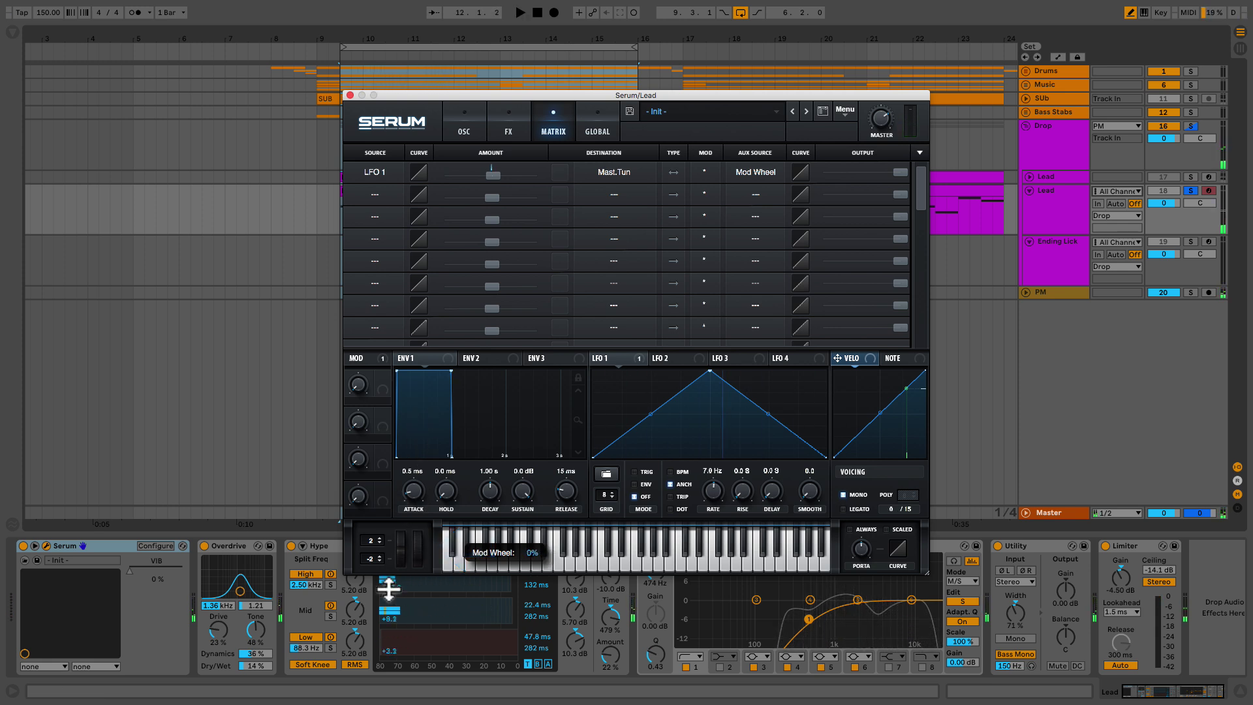
pyautogui.press('space')
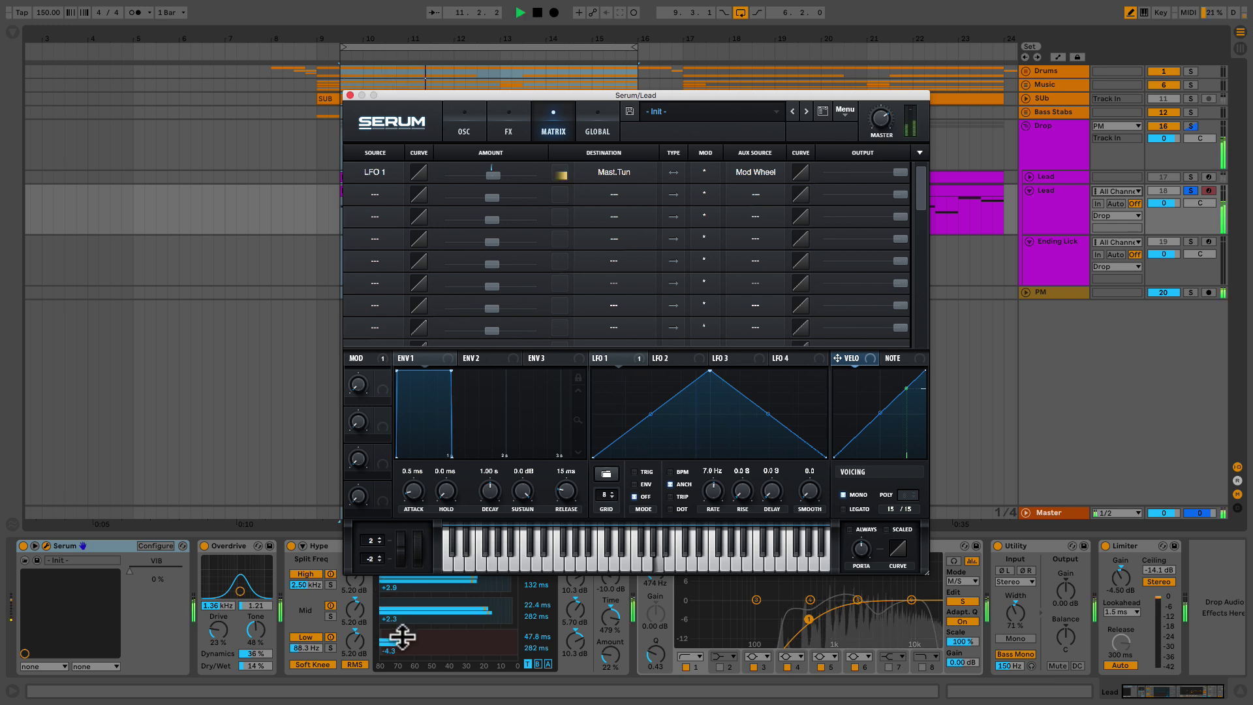
pyautogui.press('space')
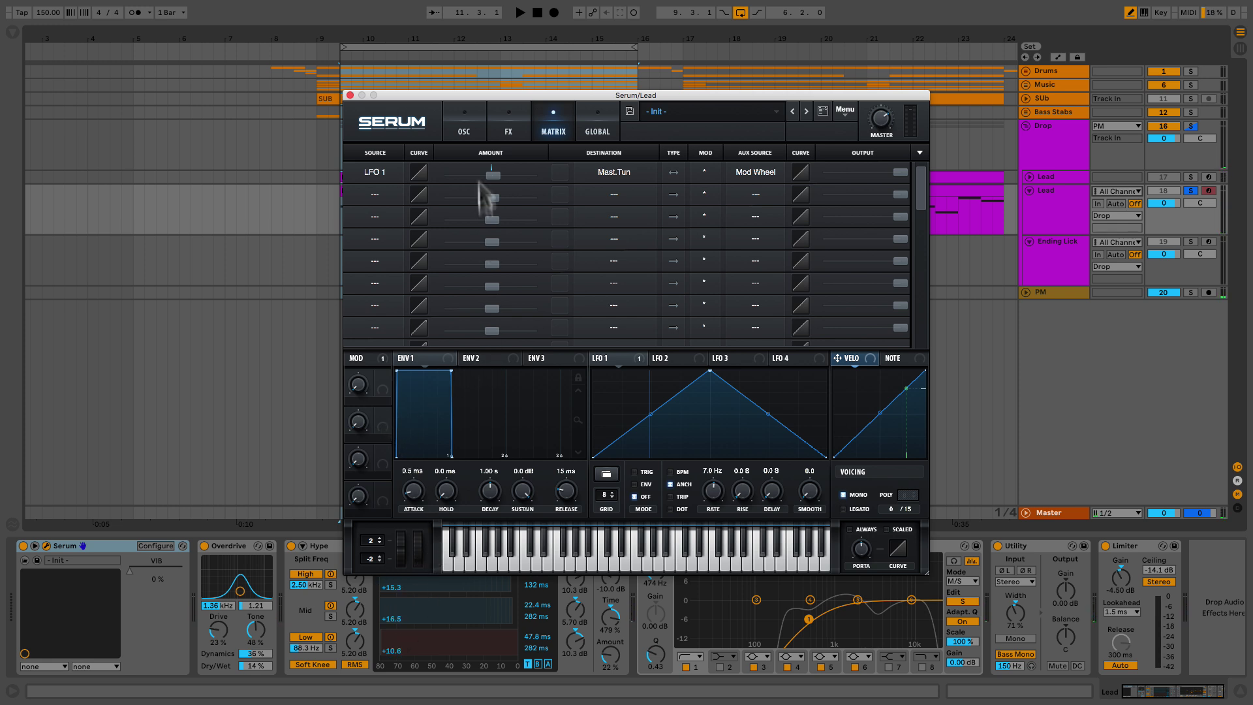
# Show arrangement automation and set LFO 1's aux source to Macro 1 in Serum's Matrix.
pyautogui.click(475, 126)
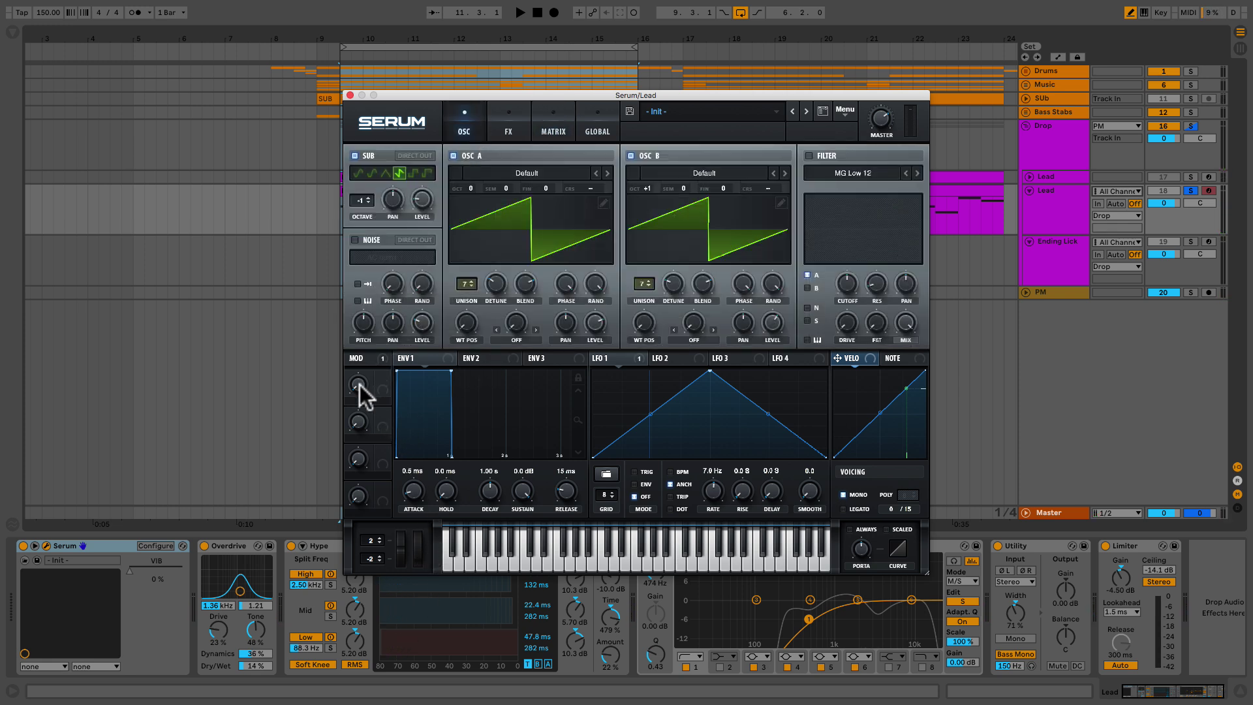
pyautogui.press('a')
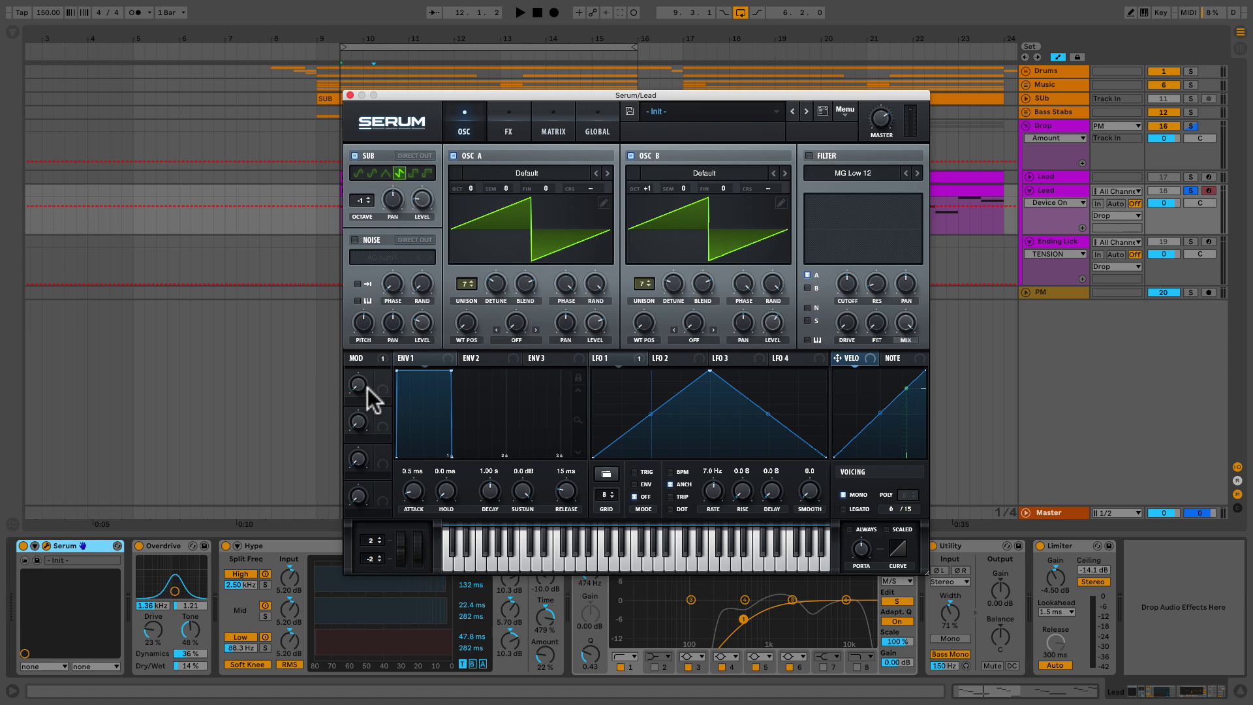
pyautogui.click(613, 119)
pyautogui.click(566, 120)
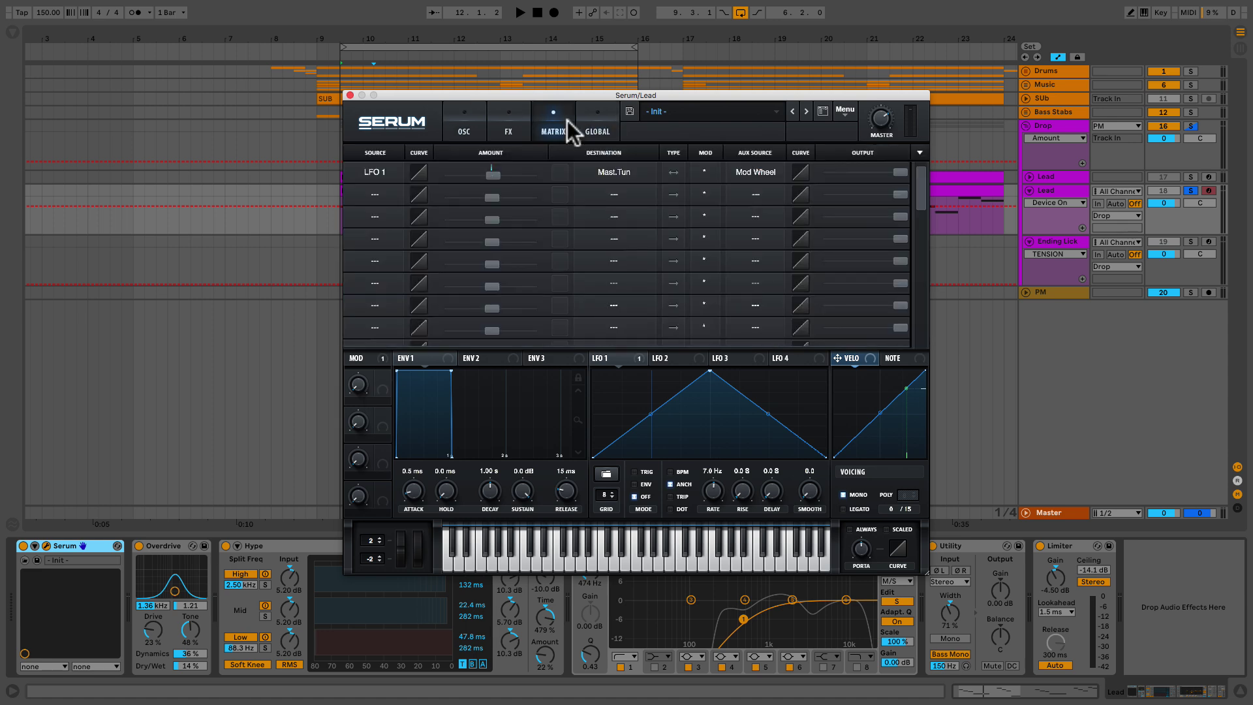
pyautogui.click(765, 171)
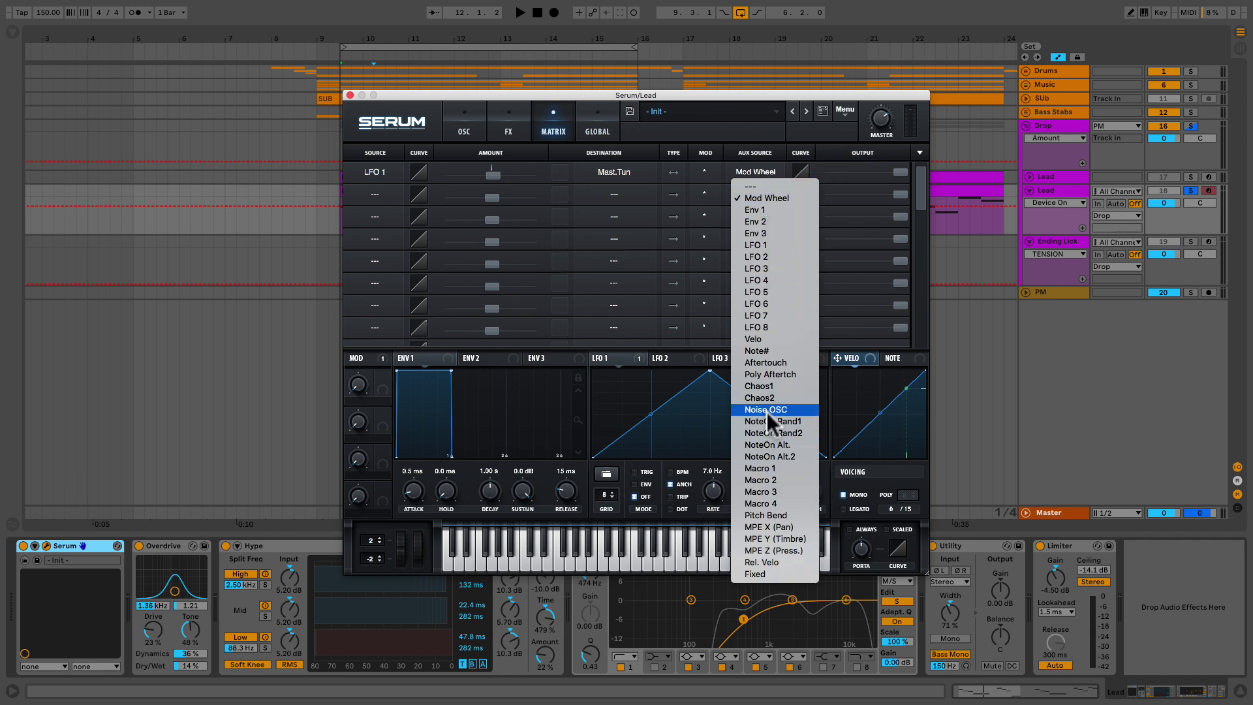
pyautogui.click(767, 469)
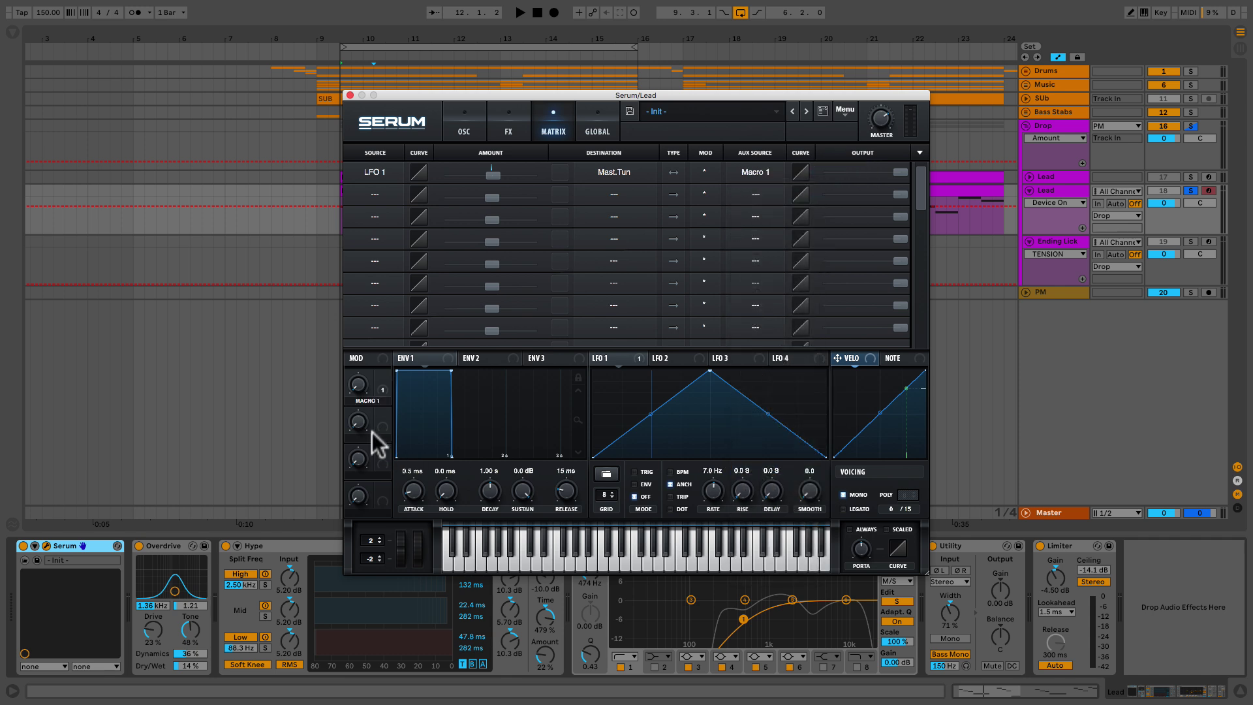
# Select the first Lead clip and show the Lead track's device chain.
pyautogui.click(349, 95)
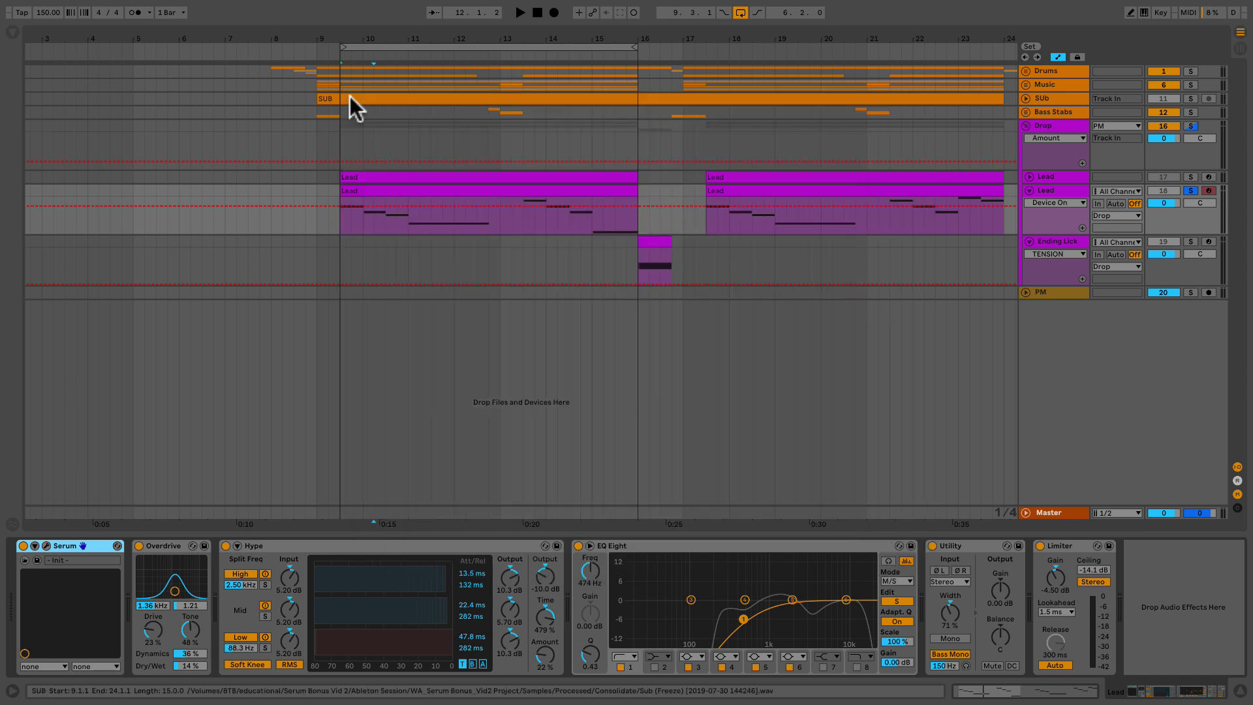
pyautogui.click(476, 189)
pyautogui.click(478, 179)
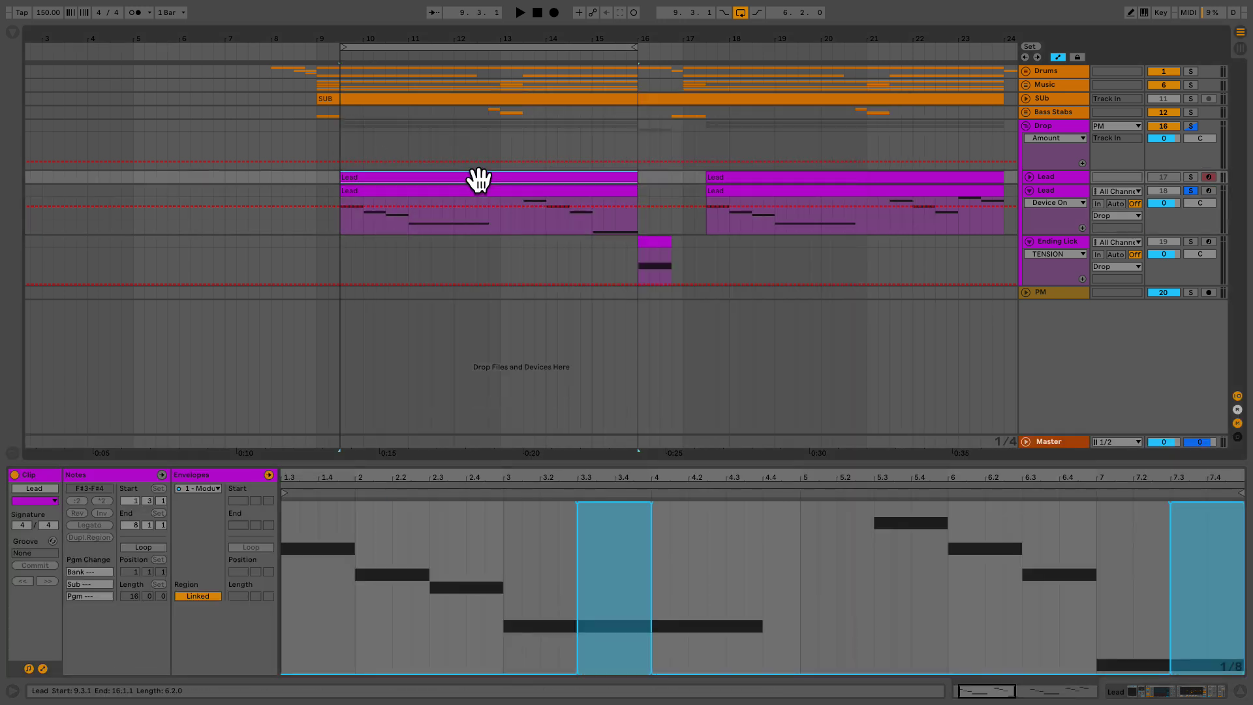
pyautogui.click(285, 566)
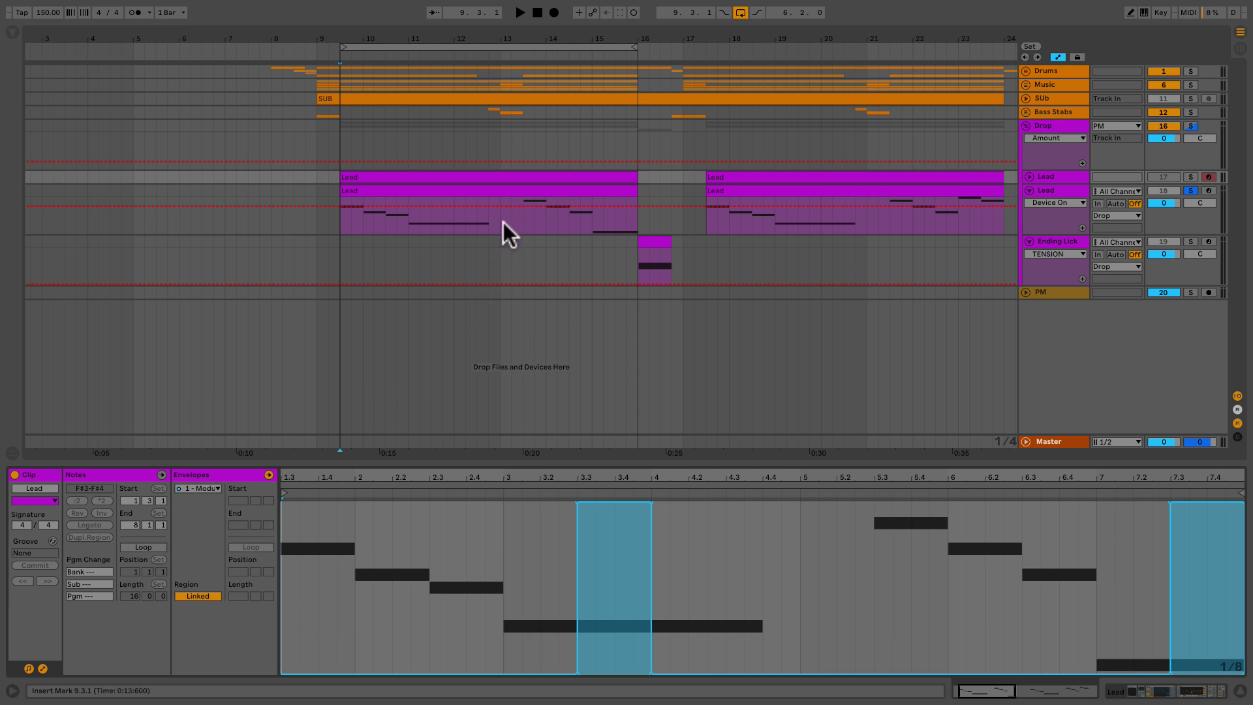
pyautogui.click(494, 190)
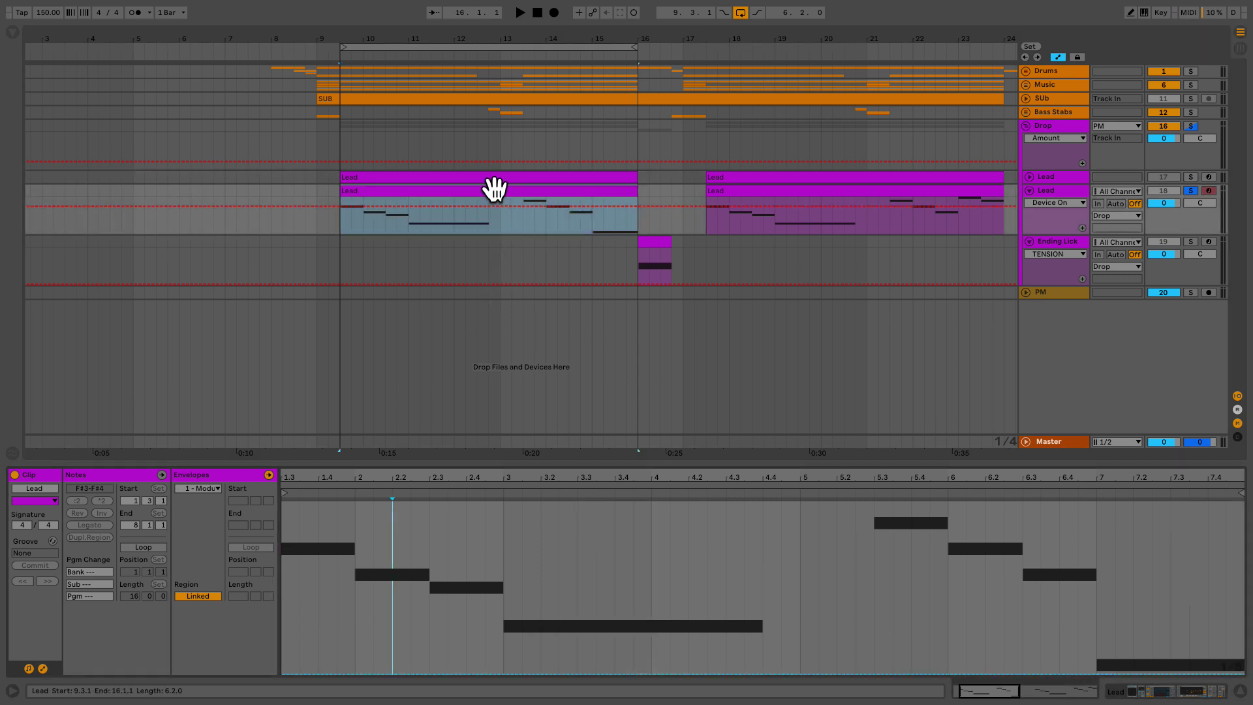
pyautogui.click(1062, 194)
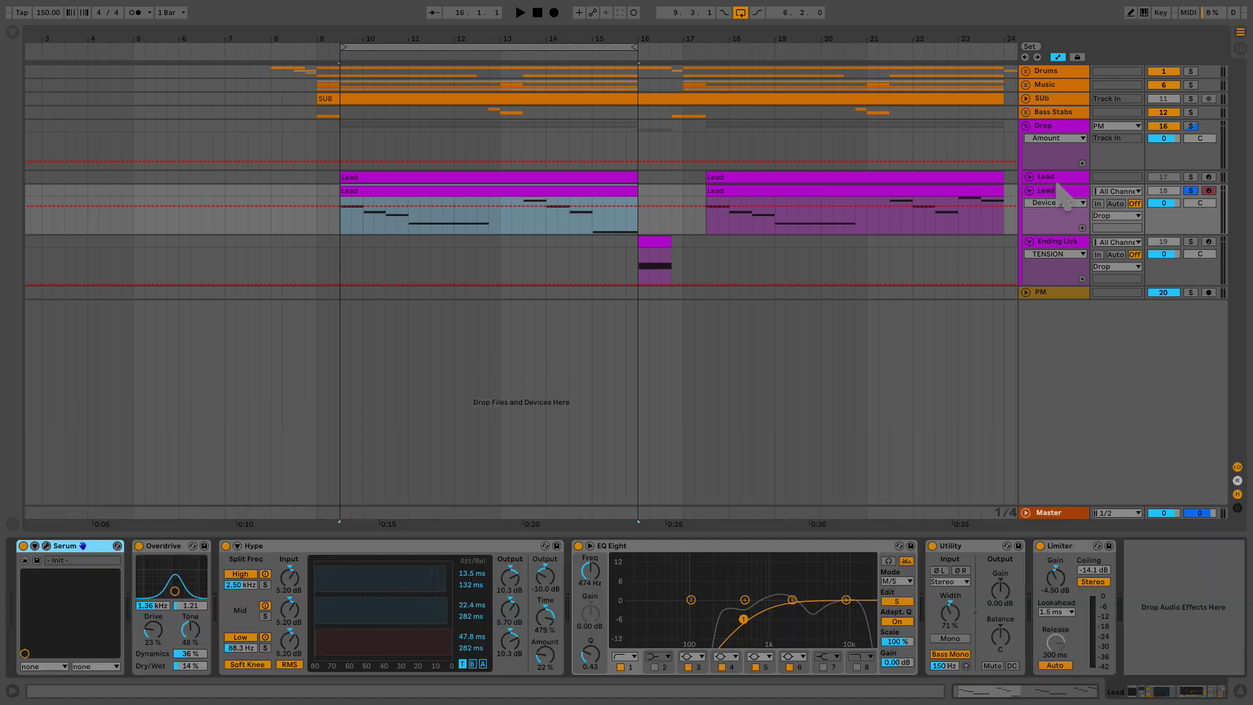
# Rename Serum's Macro 1 to VIB, expose it as a device parameter, and close Serum.
pyautogui.click(34, 547)
pyautogui.click(143, 546)
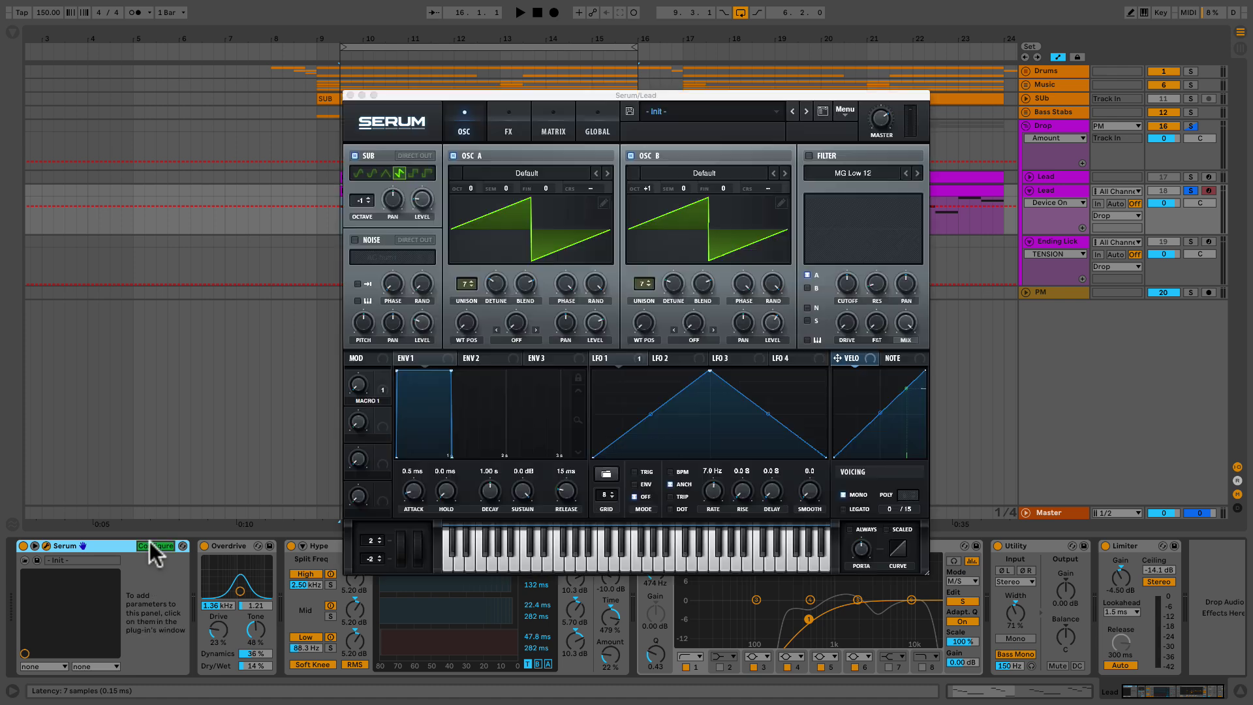
pyautogui.doubleClick(365, 400)
pyautogui.write('VIB')
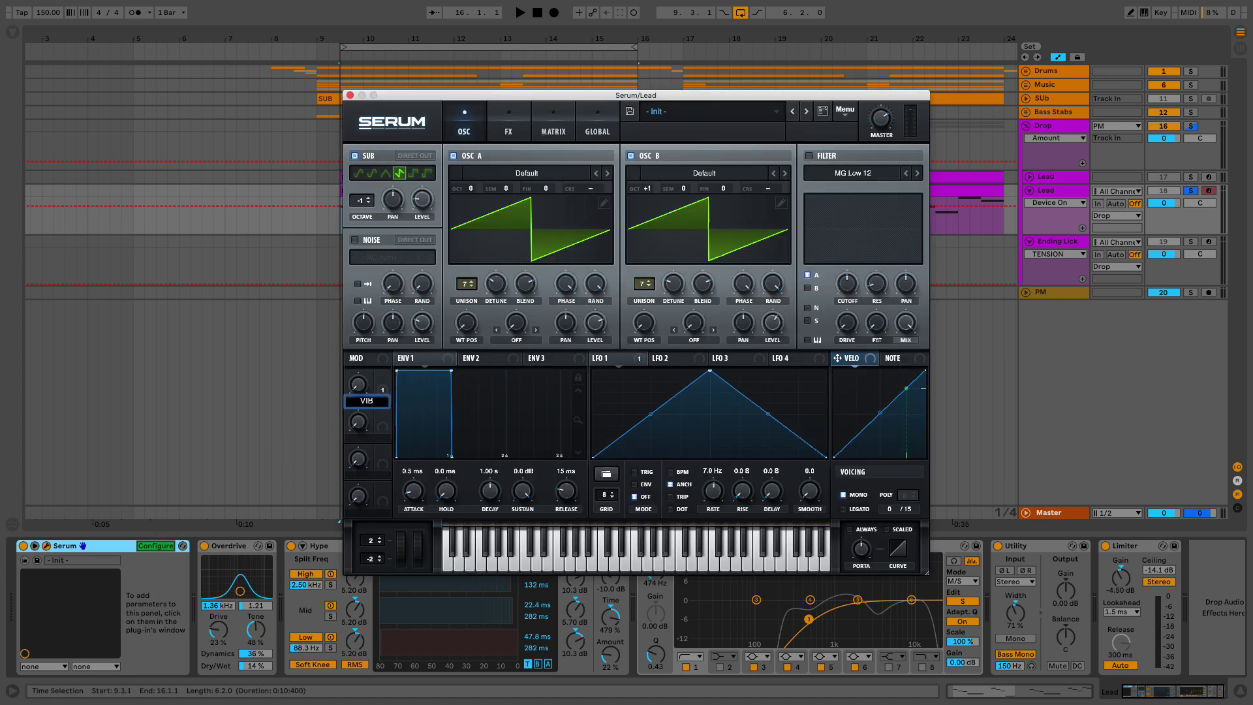
pyautogui.press('Return')
pyautogui.click(163, 547)
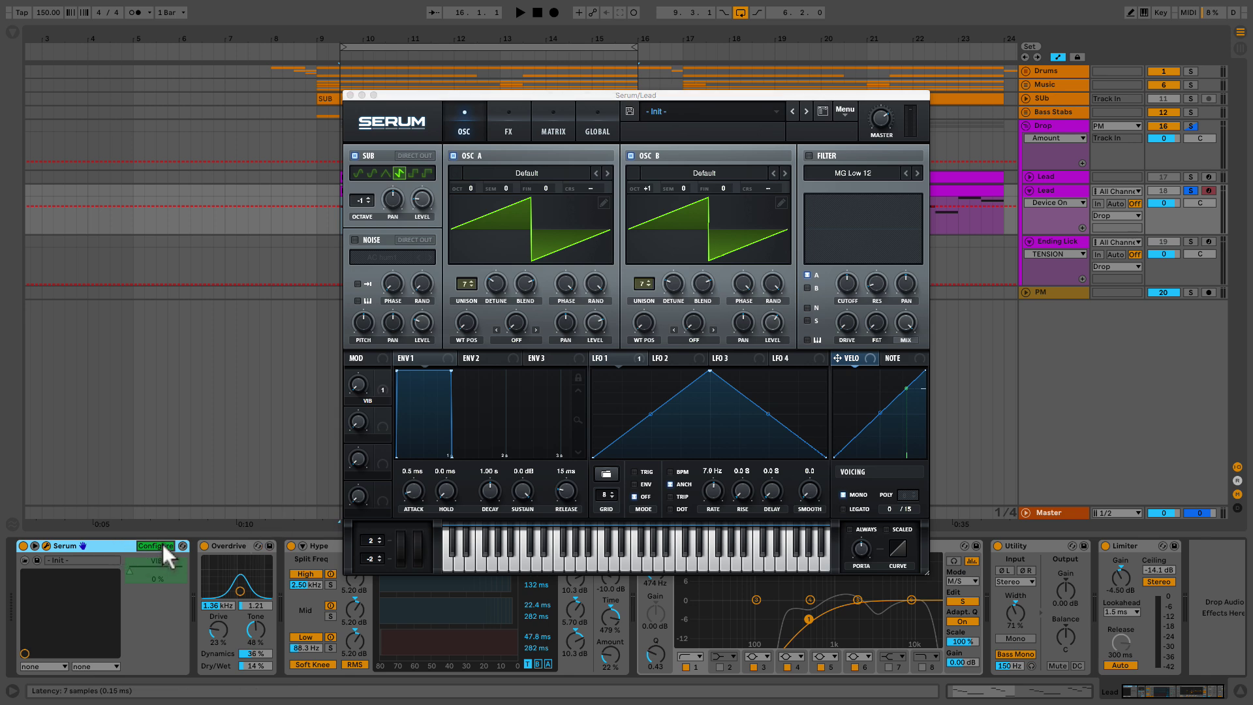
pyautogui.click(163, 547)
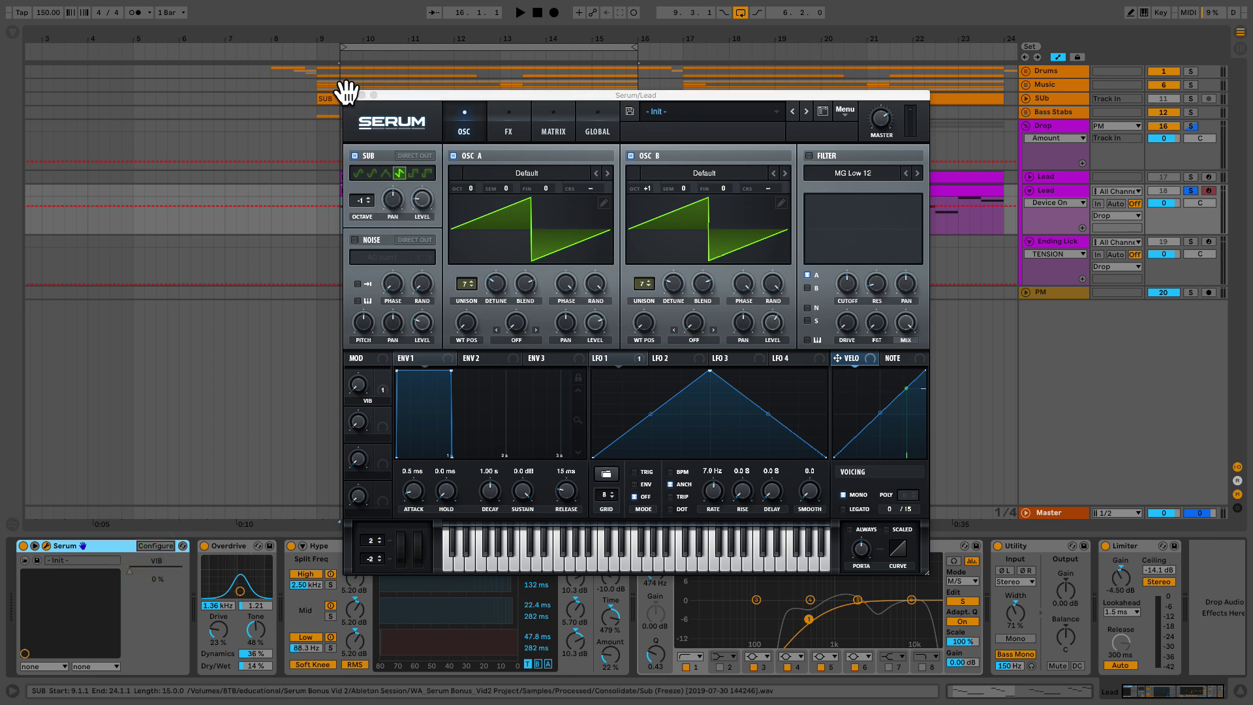
pyautogui.click(353, 95)
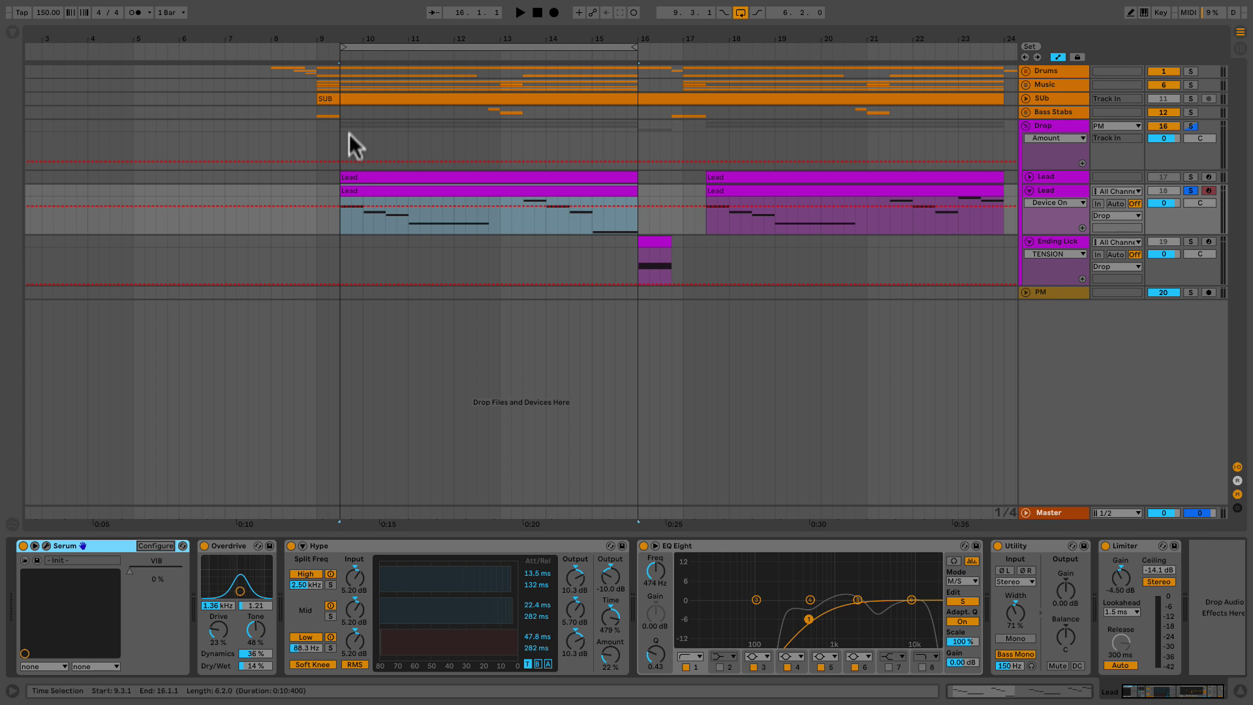
# Enable Draw mode and show a VIB automation lane under the Lead track.
pyautogui.press('b')
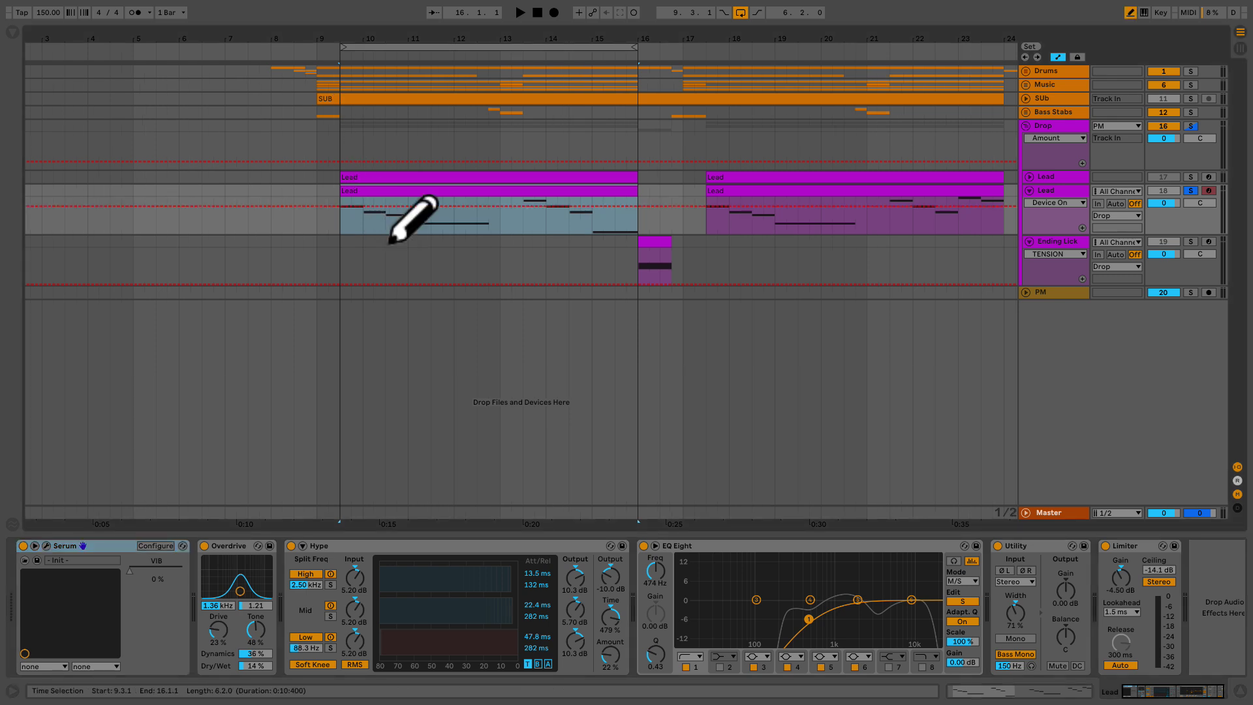
pyautogui.click(428, 215)
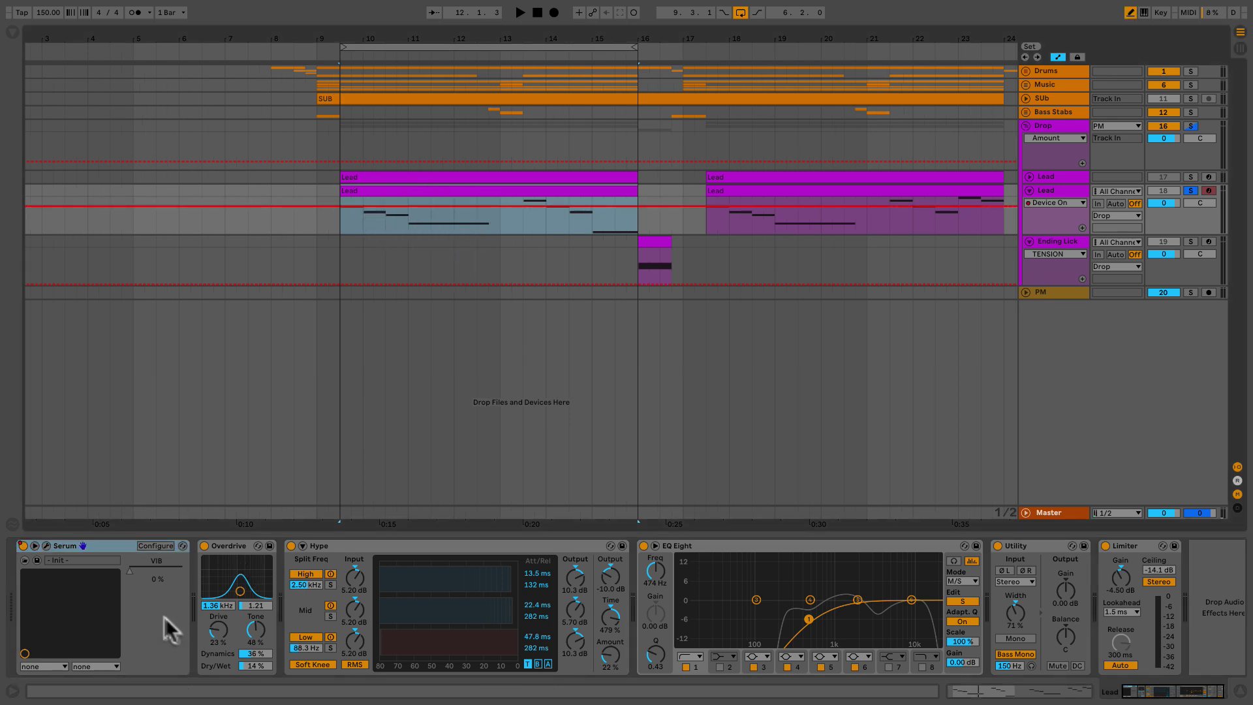
pyautogui.click(131, 581)
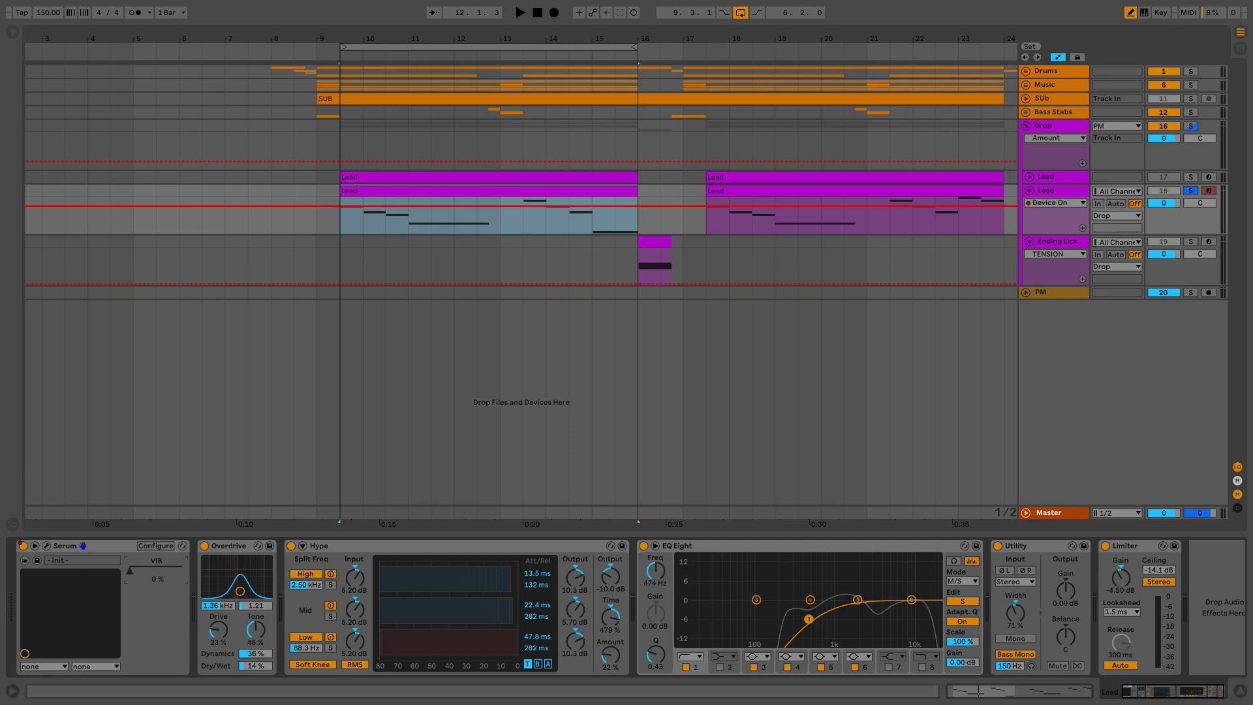
pyautogui.rightClick(135, 579)
pyautogui.click(180, 590)
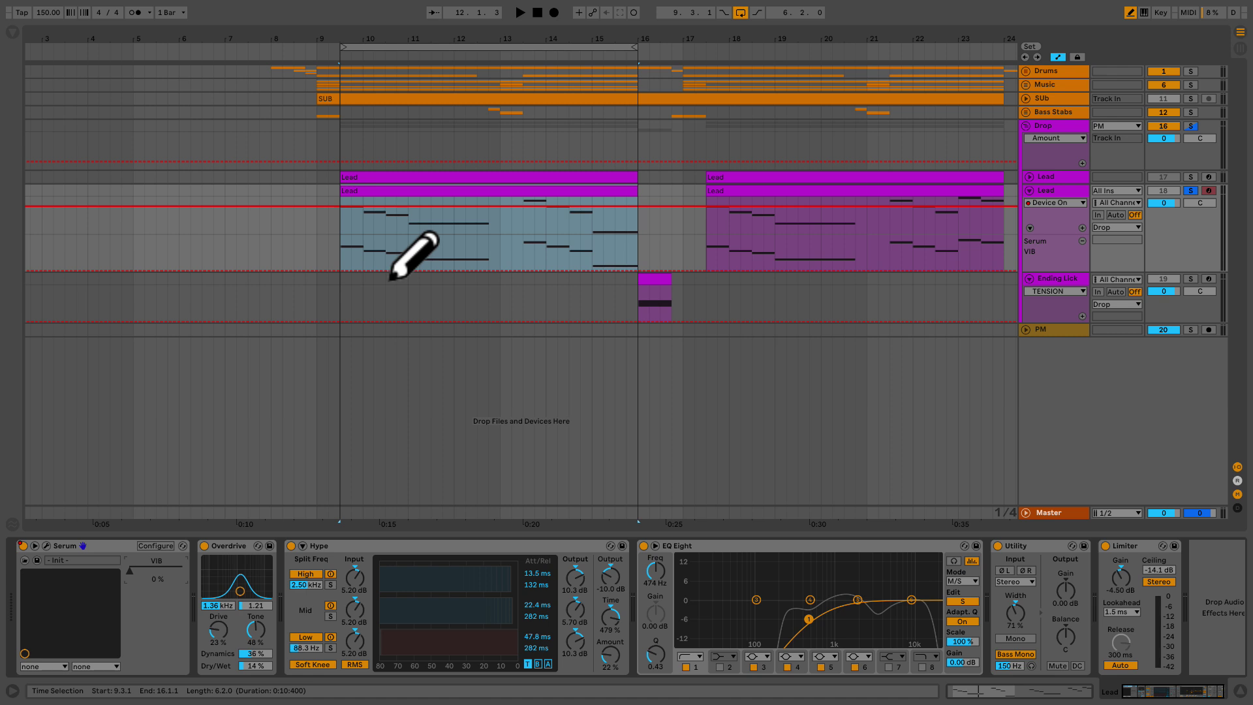
# During playback, draw three short full-depth VIB bursts around bars 11 to 14.
pyautogui.press('space')
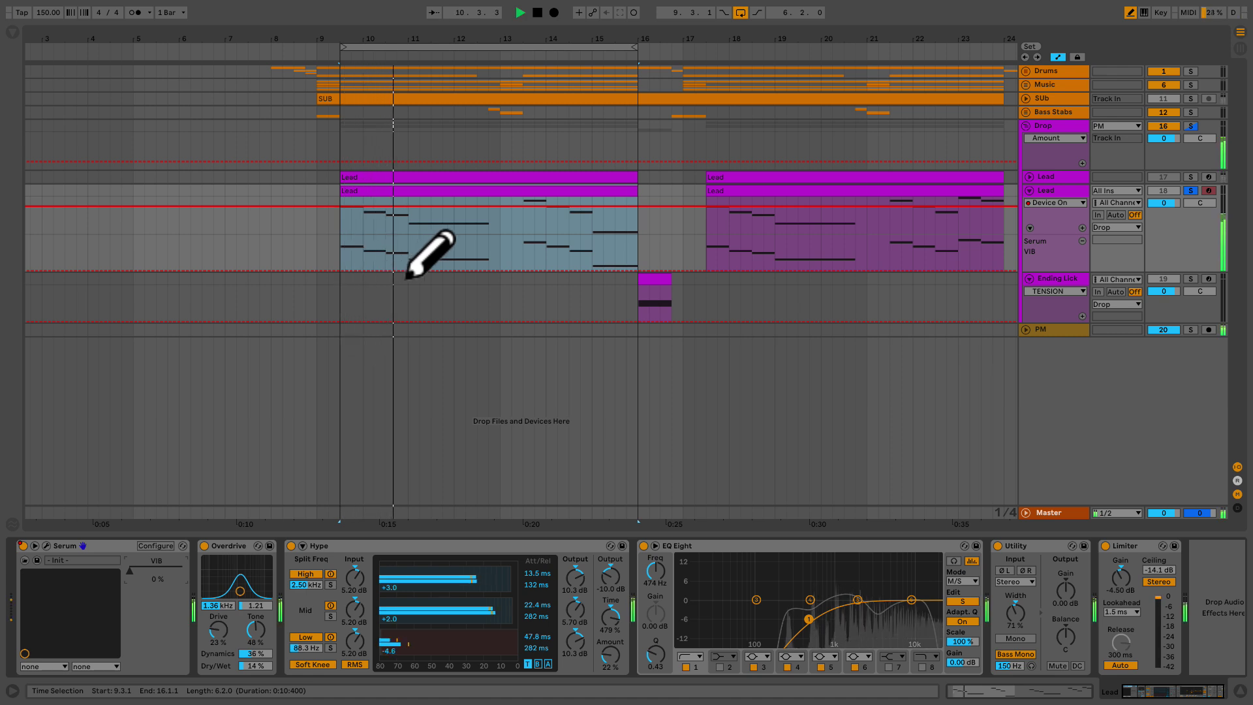
pyautogui.moveTo(434, 236); pyautogui.dragTo(442, 251)
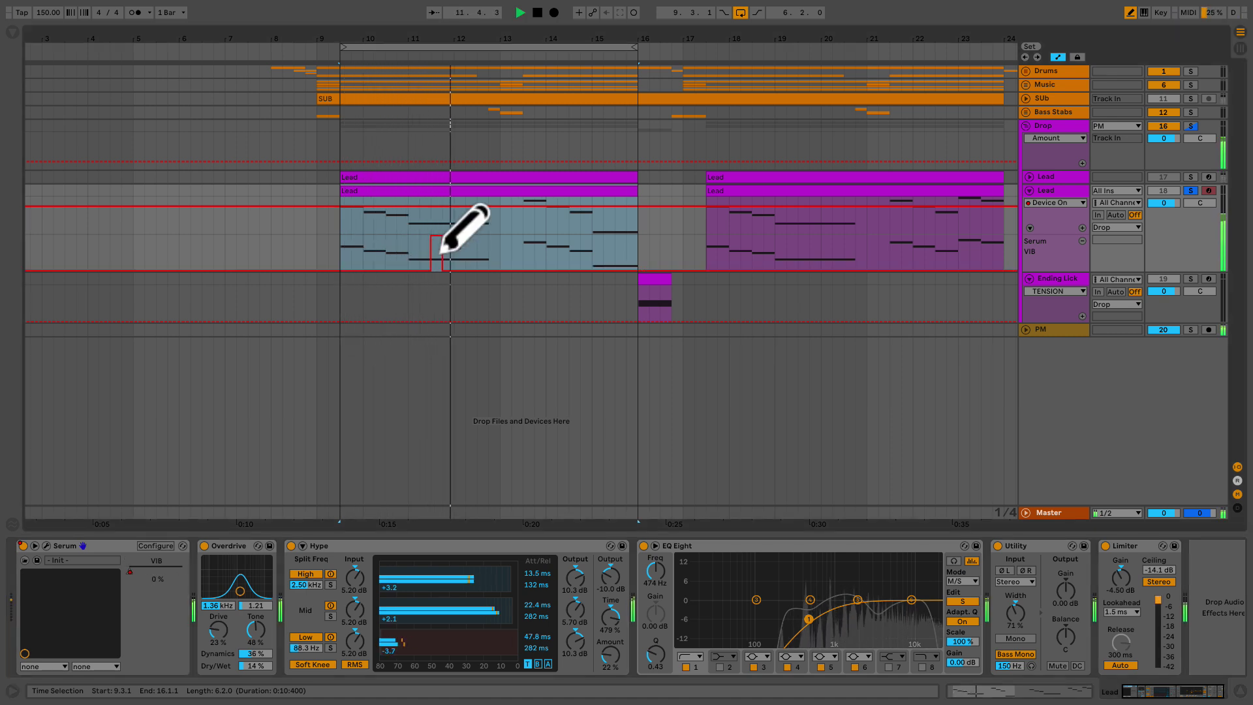
pyautogui.click(482, 236)
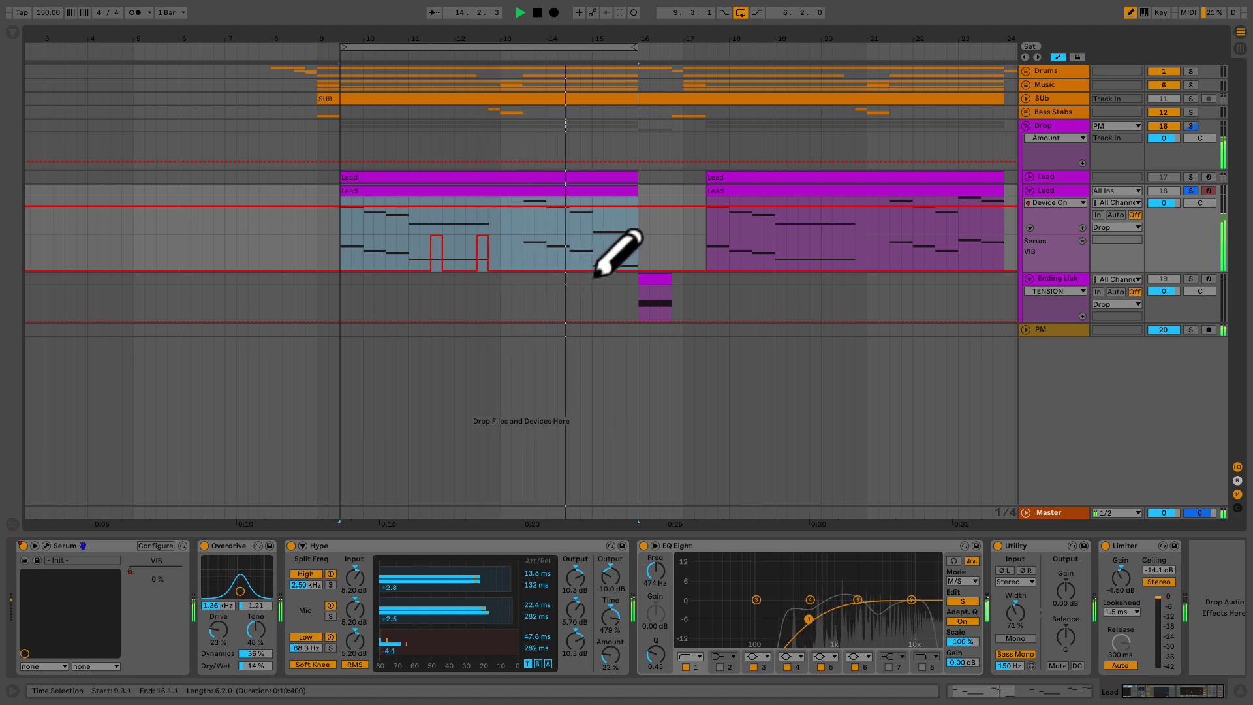
pyautogui.click(609, 236)
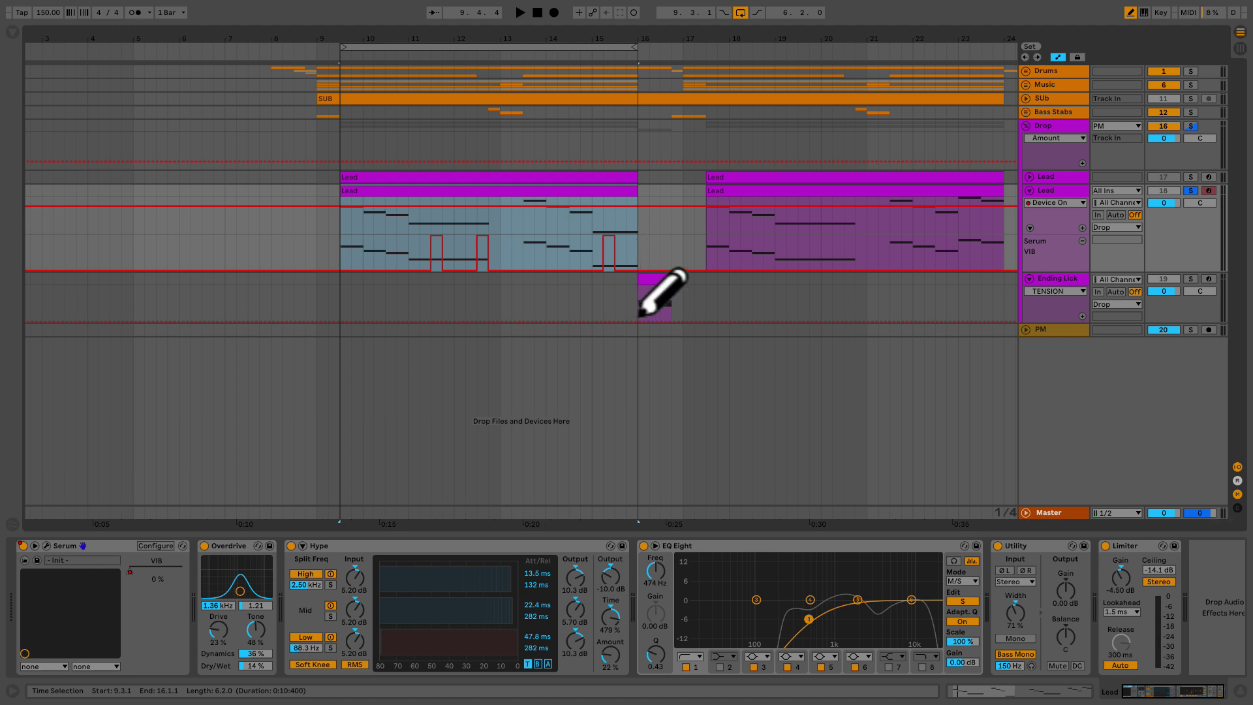
# Select the Ending Lick clip at bar 16, solo its track, and play it briefly.
pyautogui.click(655, 288)
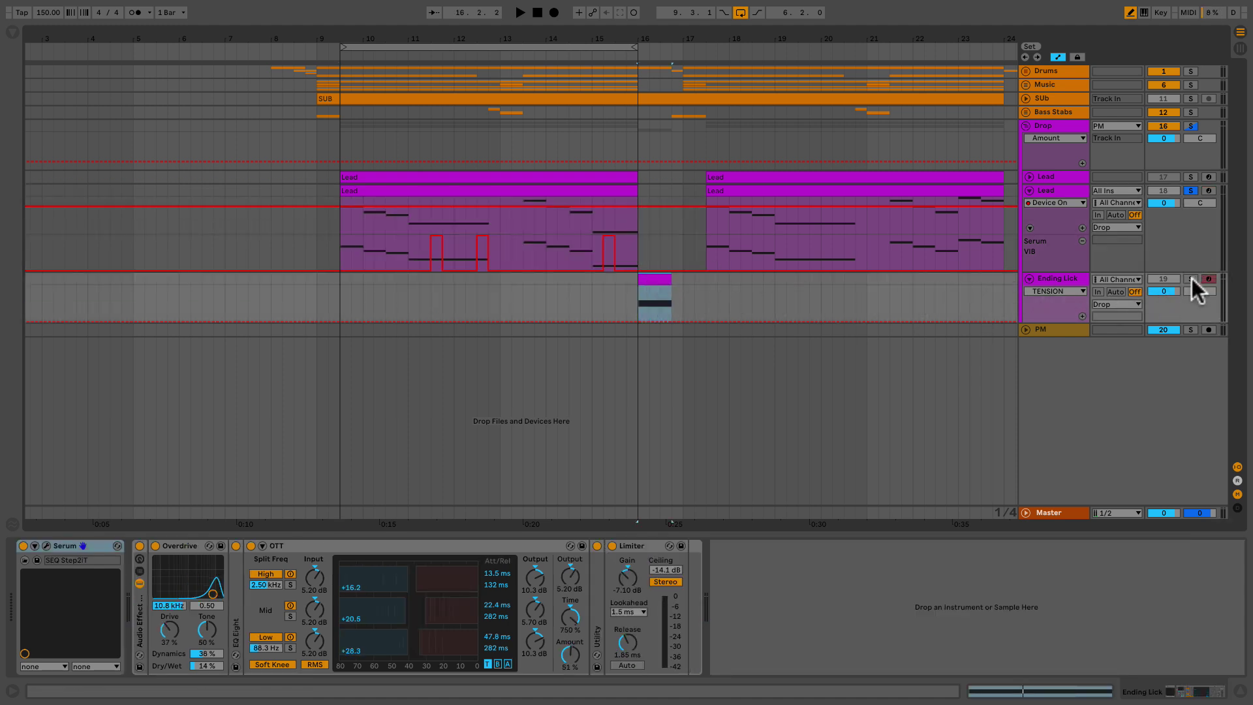
pyautogui.click(1190, 278)
pyautogui.press('space')
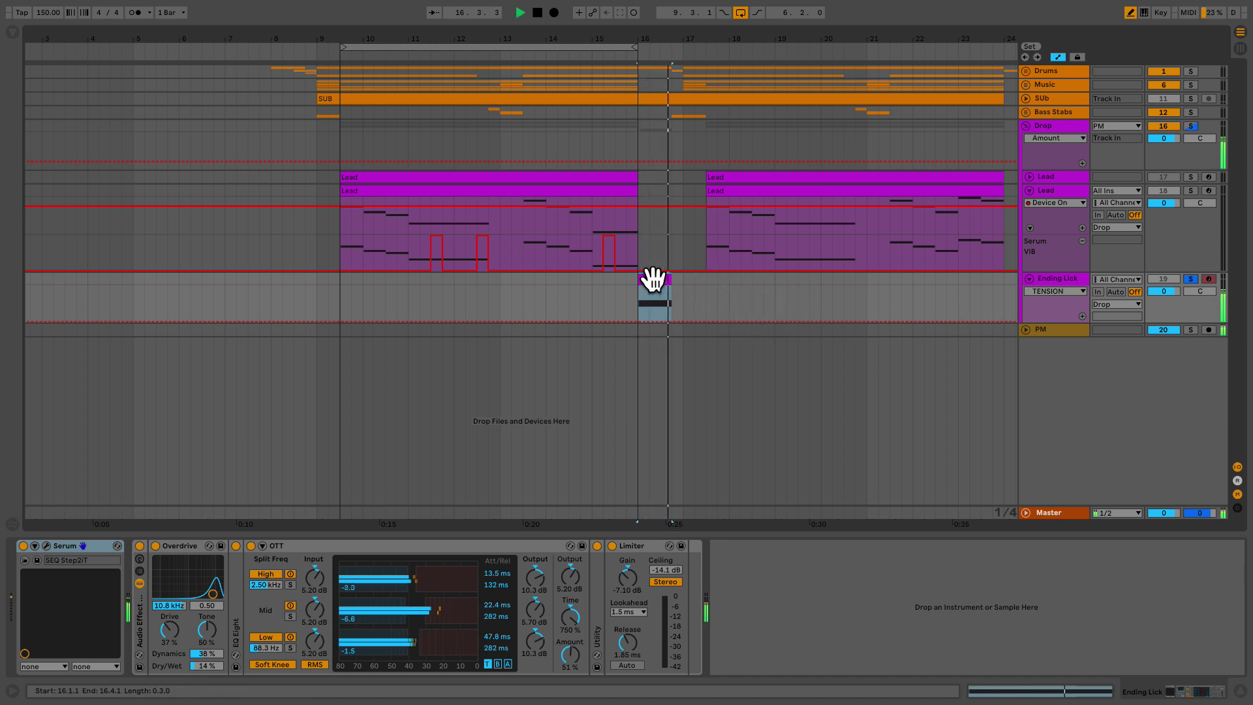
pyautogui.press('space')
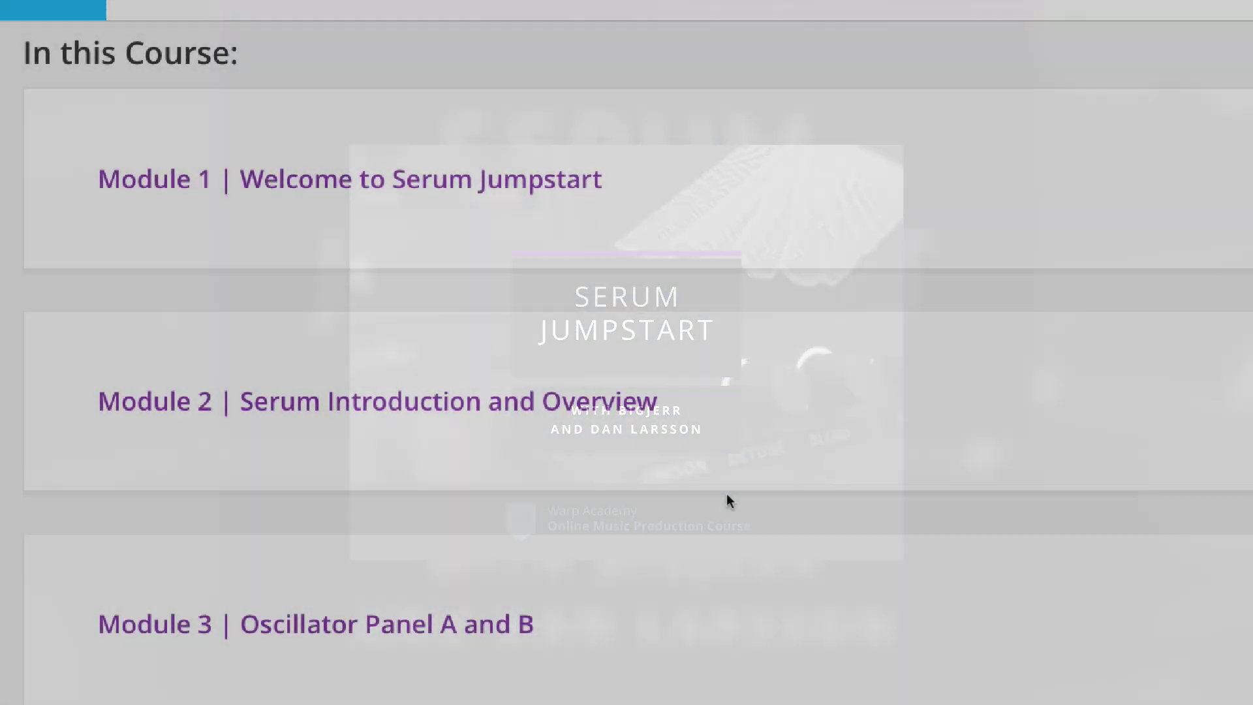
# Scroll through the course's module list until Module 12, Reverse Engineering Presets, appears.
pyautogui.scroll(-3, 726, 495)
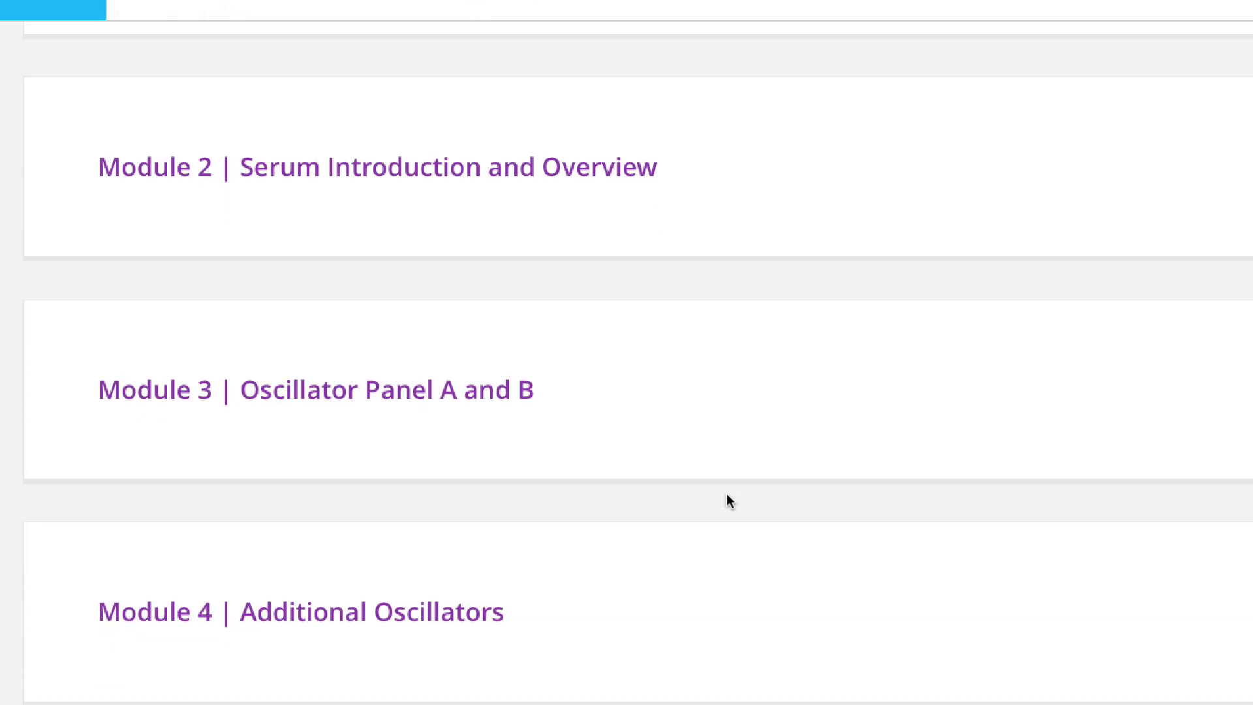
pyautogui.scroll(-6, 726, 495)
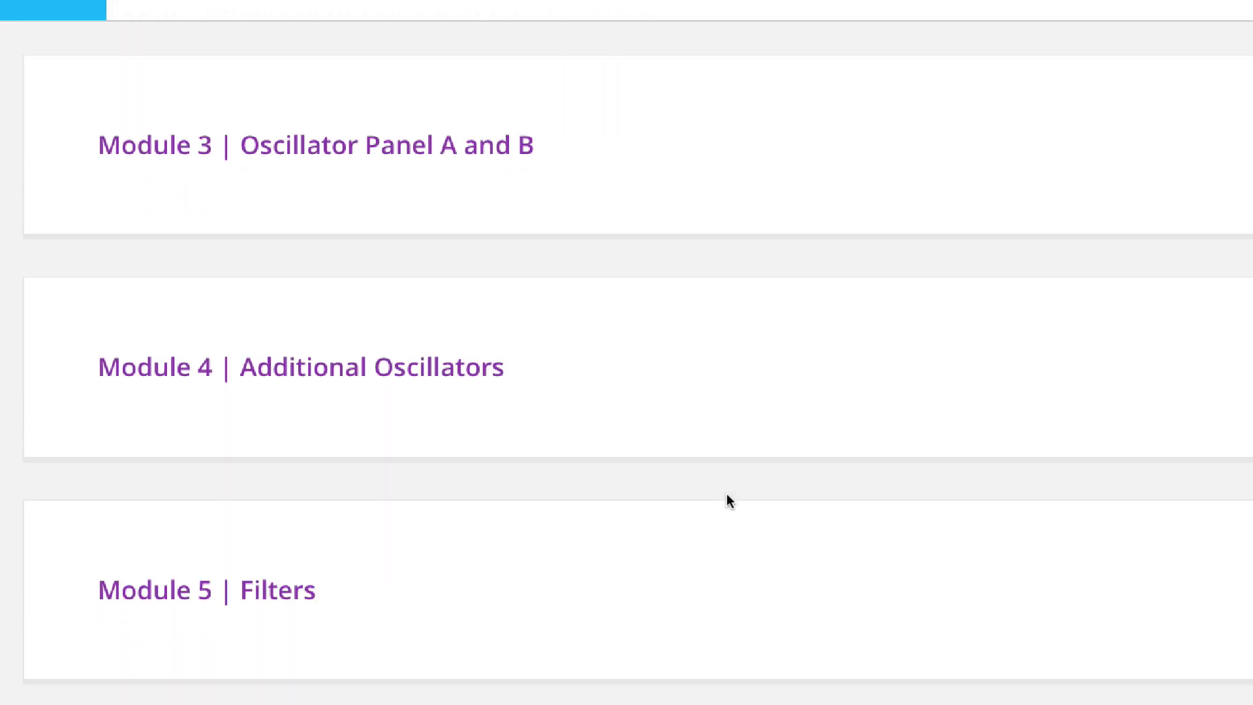
pyautogui.scroll(-6, 729, 501)
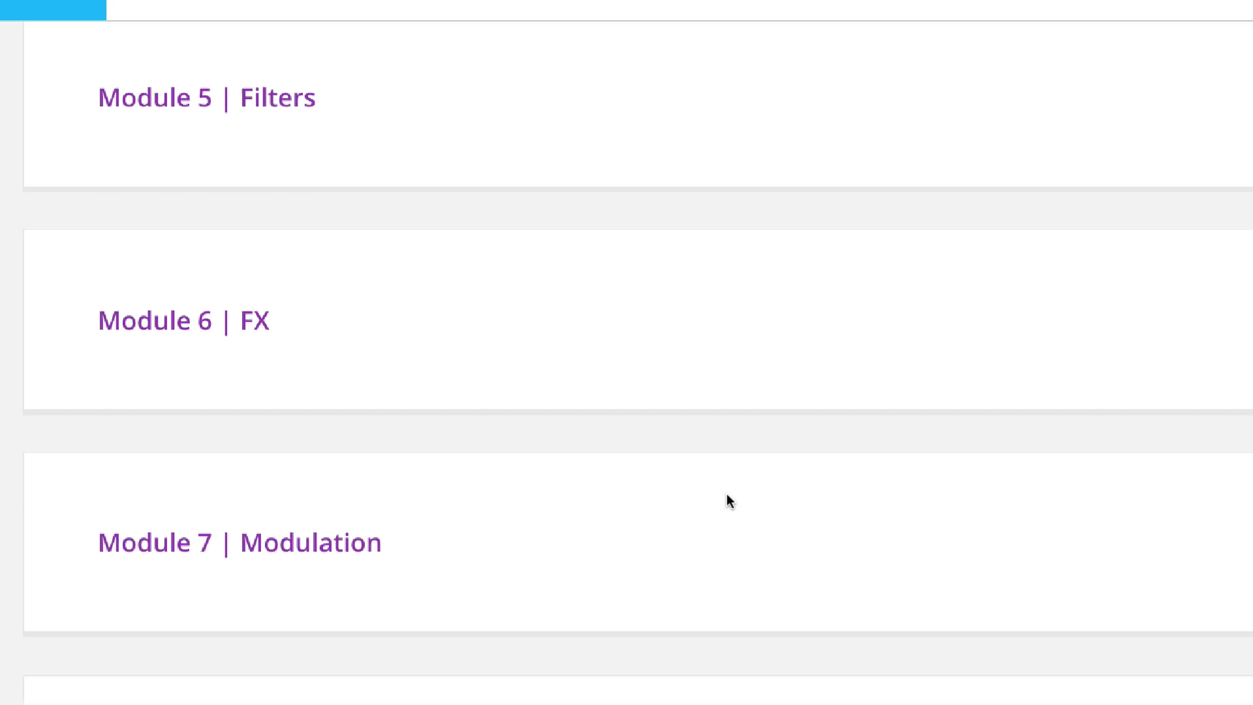
pyautogui.scroll(-9, 729, 501)
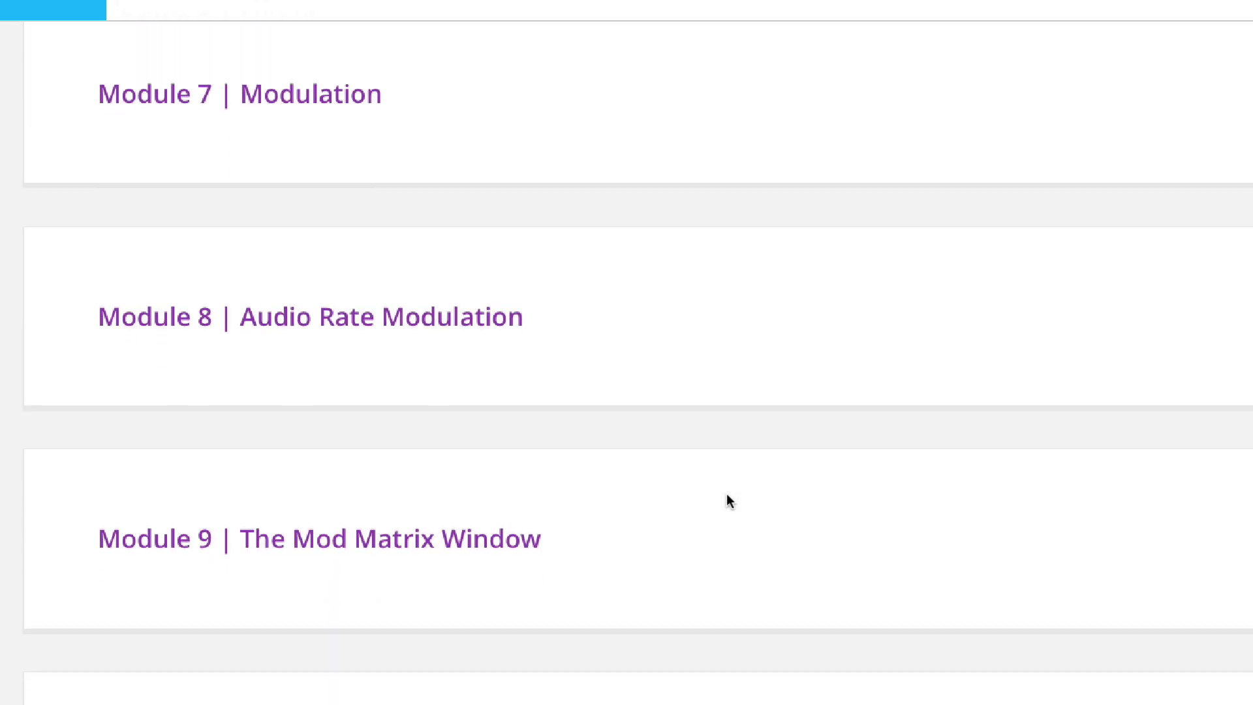
pyautogui.scroll(-4, 729, 500)
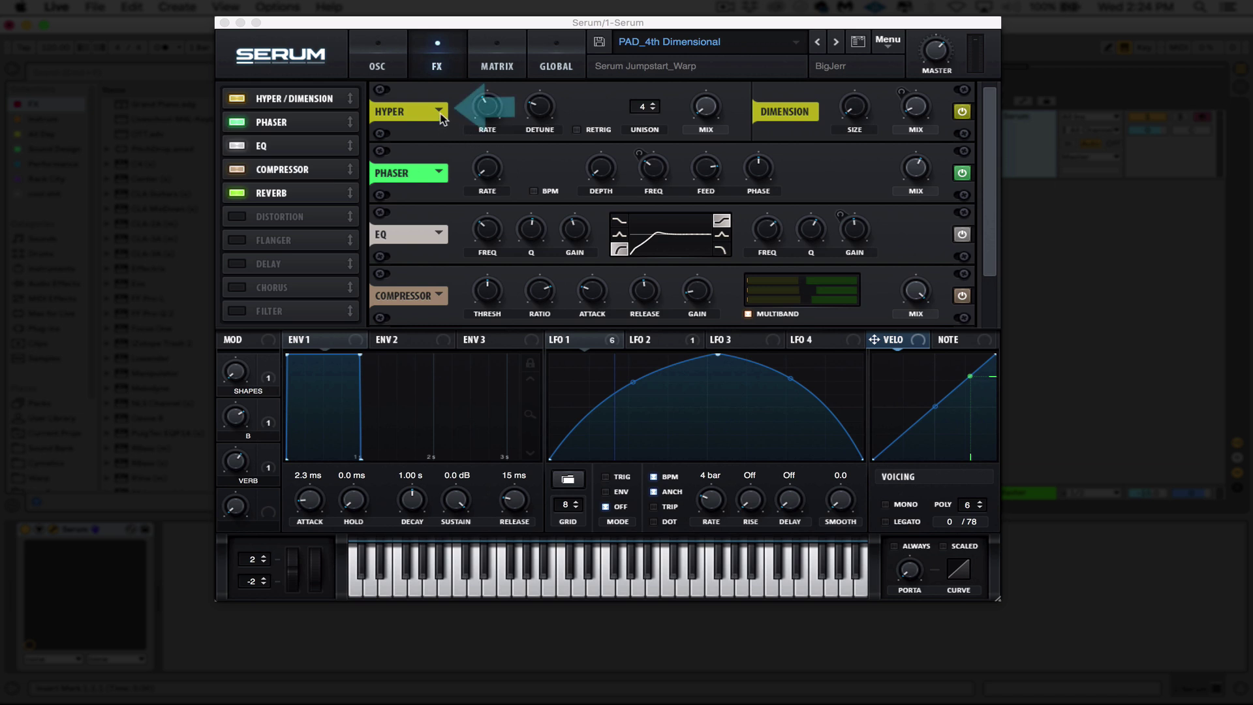
# Save Serum's Hyper effect settings for reuse and nudge oscillator A's warp amount.
pyautogui.click(438, 111)
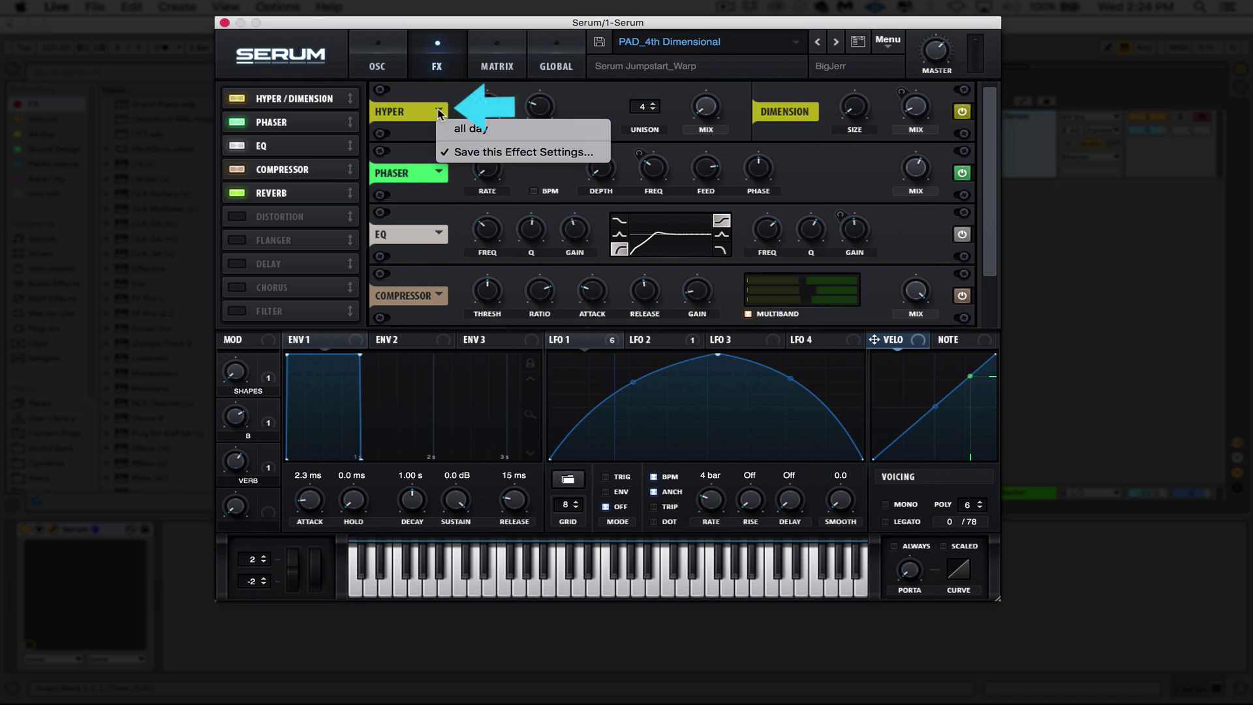
pyautogui.click(526, 153)
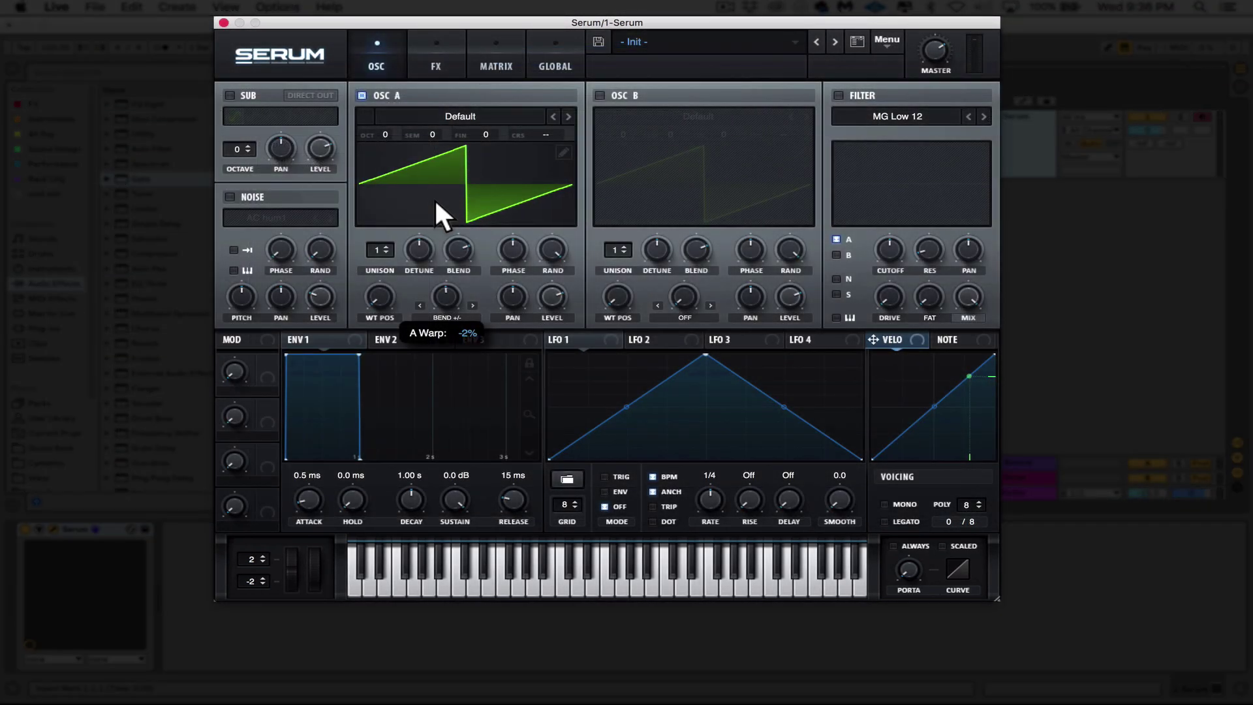
pyautogui.moveTo(441, 295)
pyautogui.mouseDown()
pyautogui.moveTo(464, 422)
pyautogui.moveTo(441, 293)
pyautogui.moveTo(454, 127)
pyautogui.moveTo(448, 254)
pyautogui.moveTo(459, 308)
pyautogui.mouseUp()
# Switch oscillator A's warp mode to PWM and raise the amount to 93%.
pyautogui.click(437, 316)
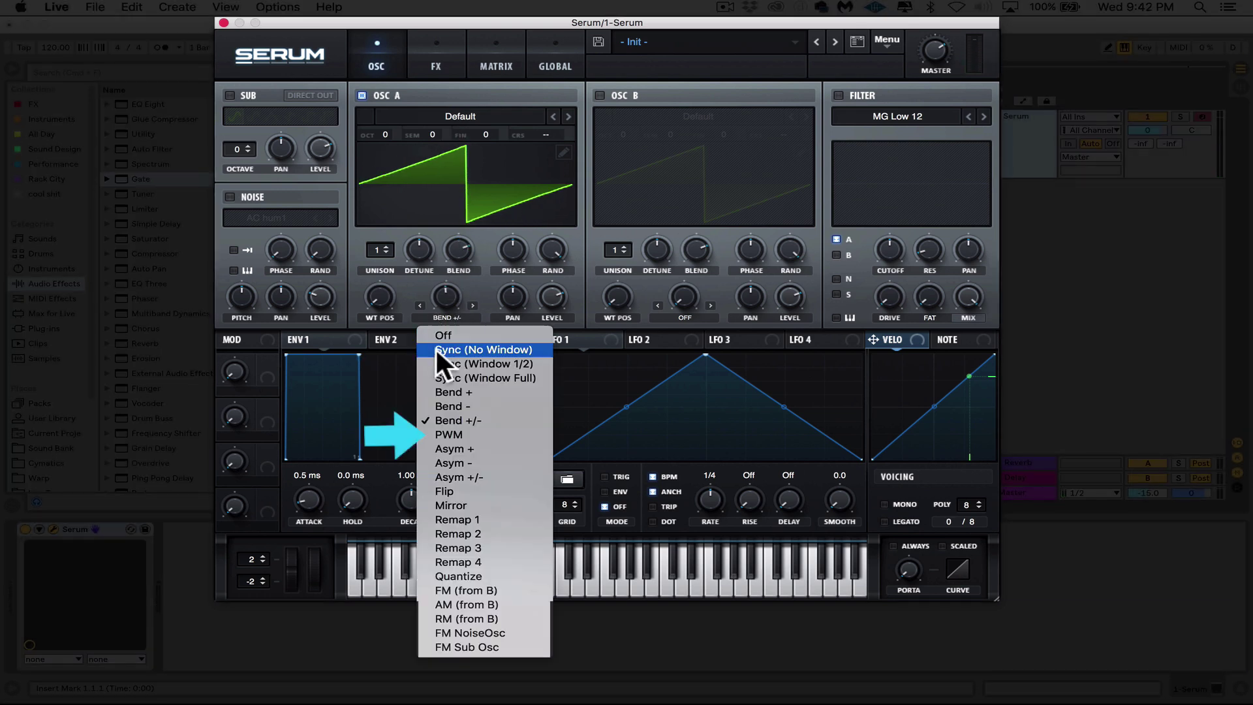
pyautogui.click(440, 431)
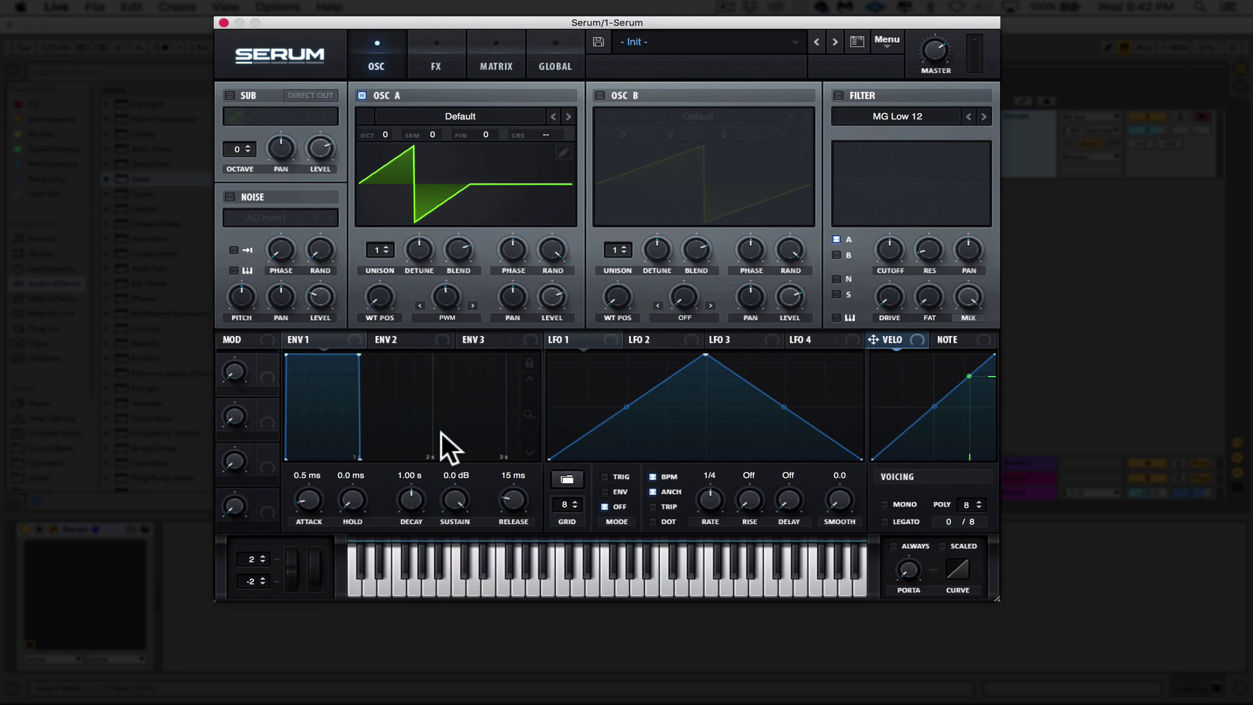
pyautogui.moveTo(445, 291); pyautogui.dragTo(448, 369)
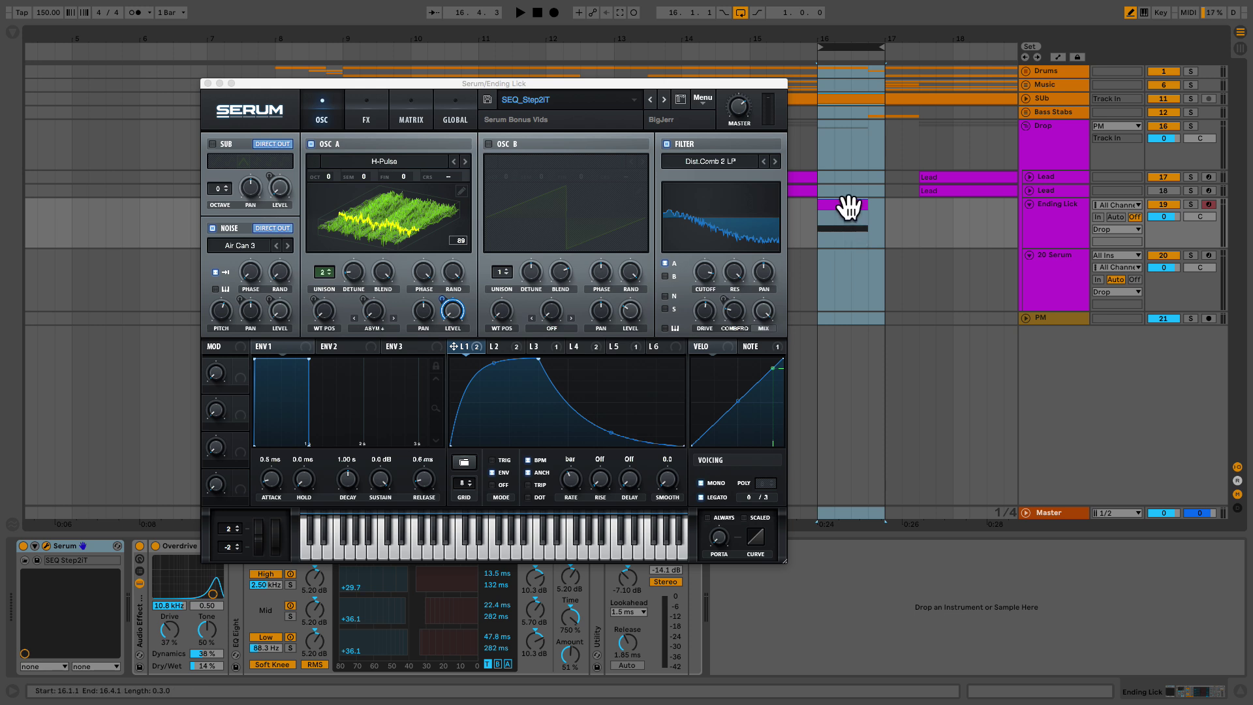
# Play the Ending Lick clip through the SEQ_Step2T patch, then solo its track and replay.
pyautogui.click(848, 207)
pyautogui.press('space')
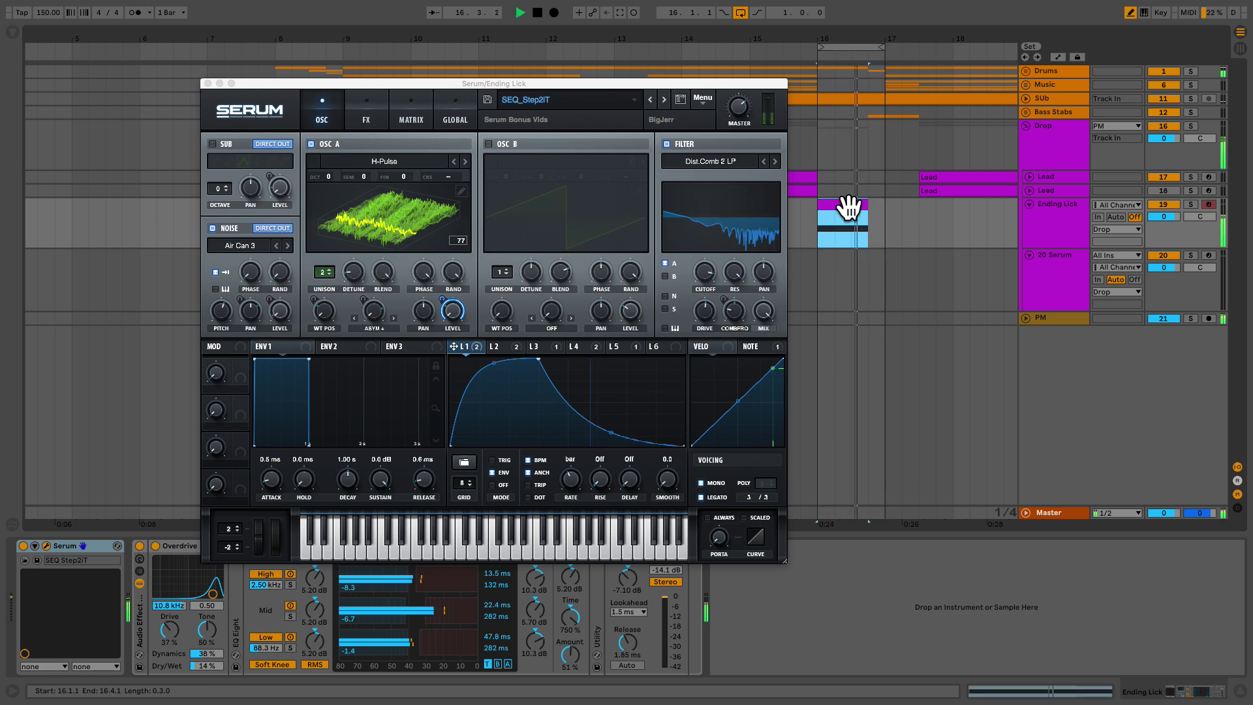
pyautogui.press('space')
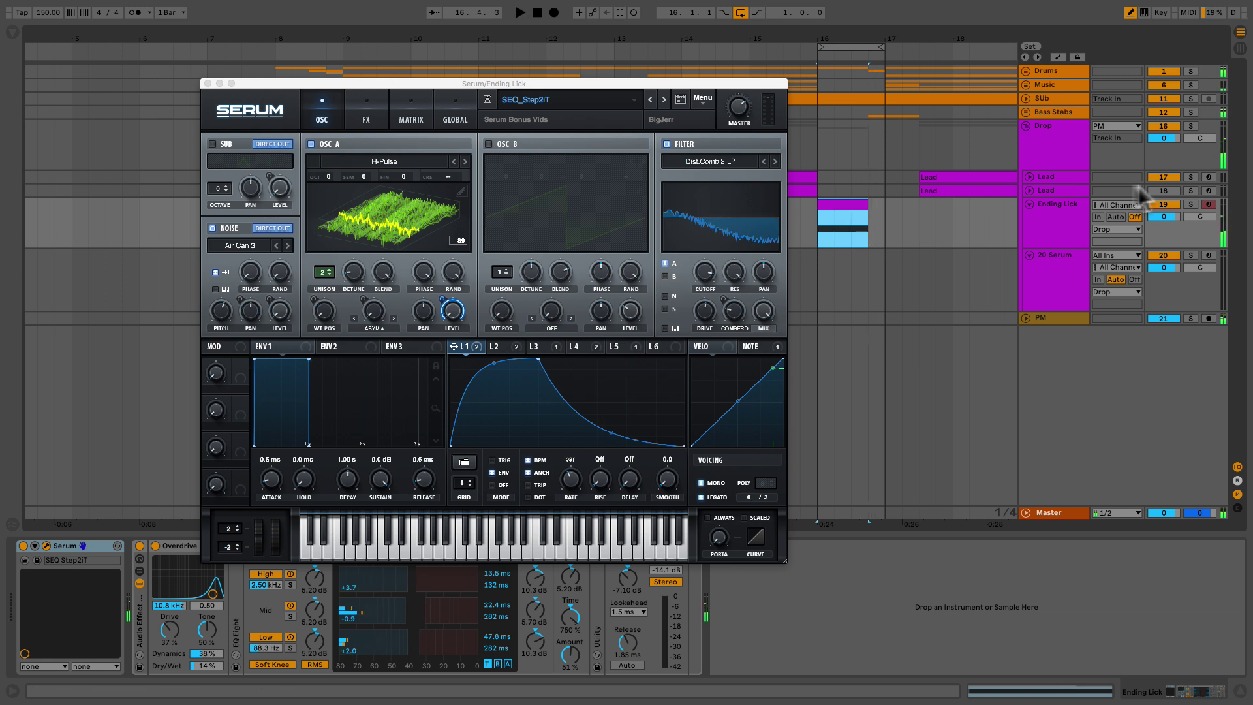
pyautogui.click(1190, 203)
pyautogui.press('space')
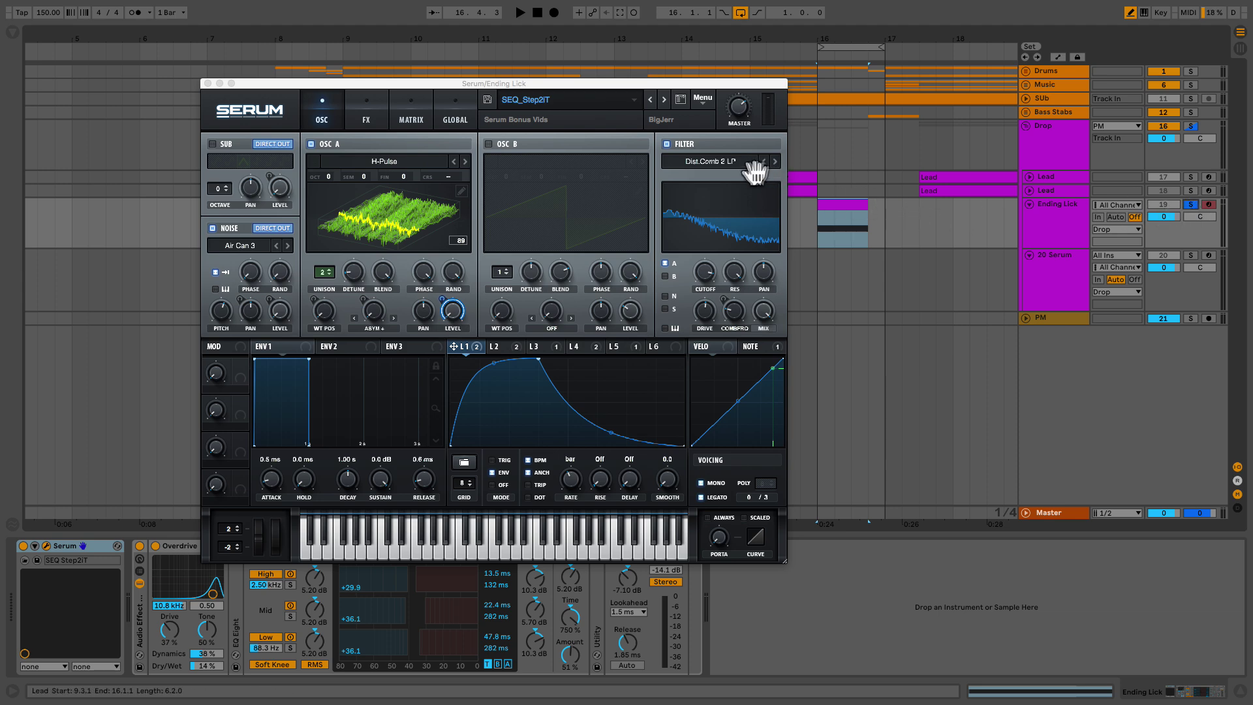
pyautogui.click(714, 163)
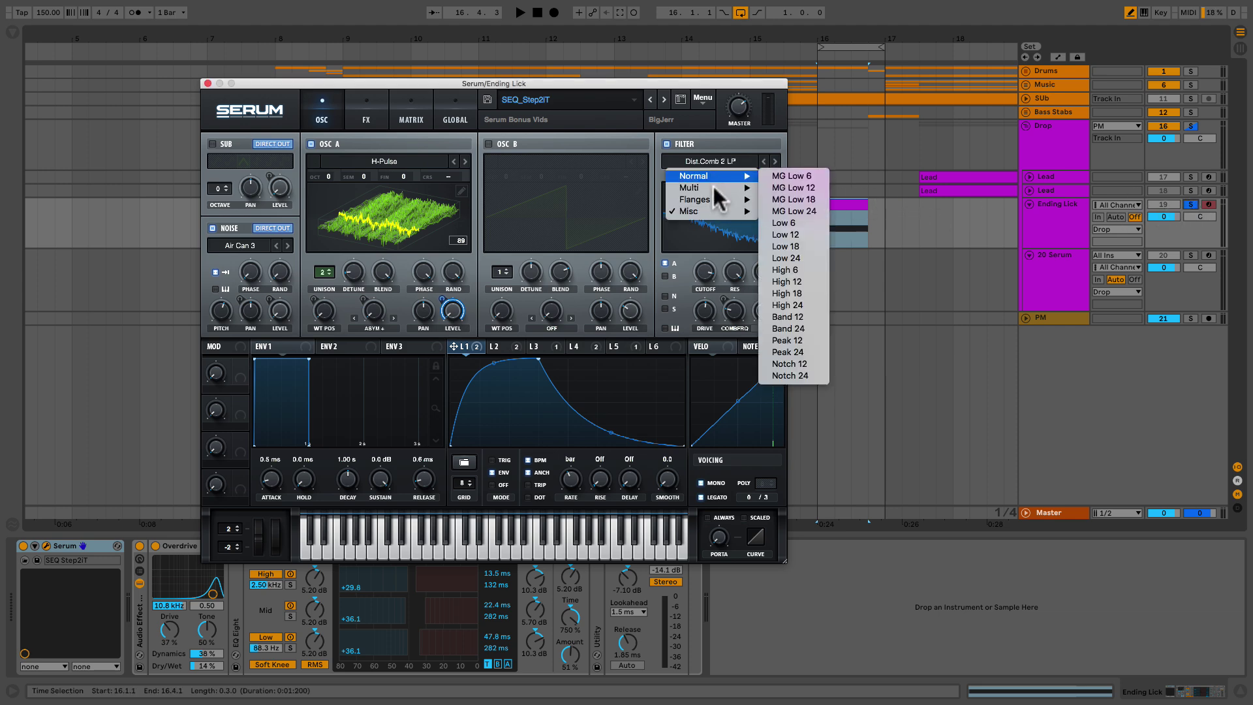
pyautogui.moveTo(713, 200)
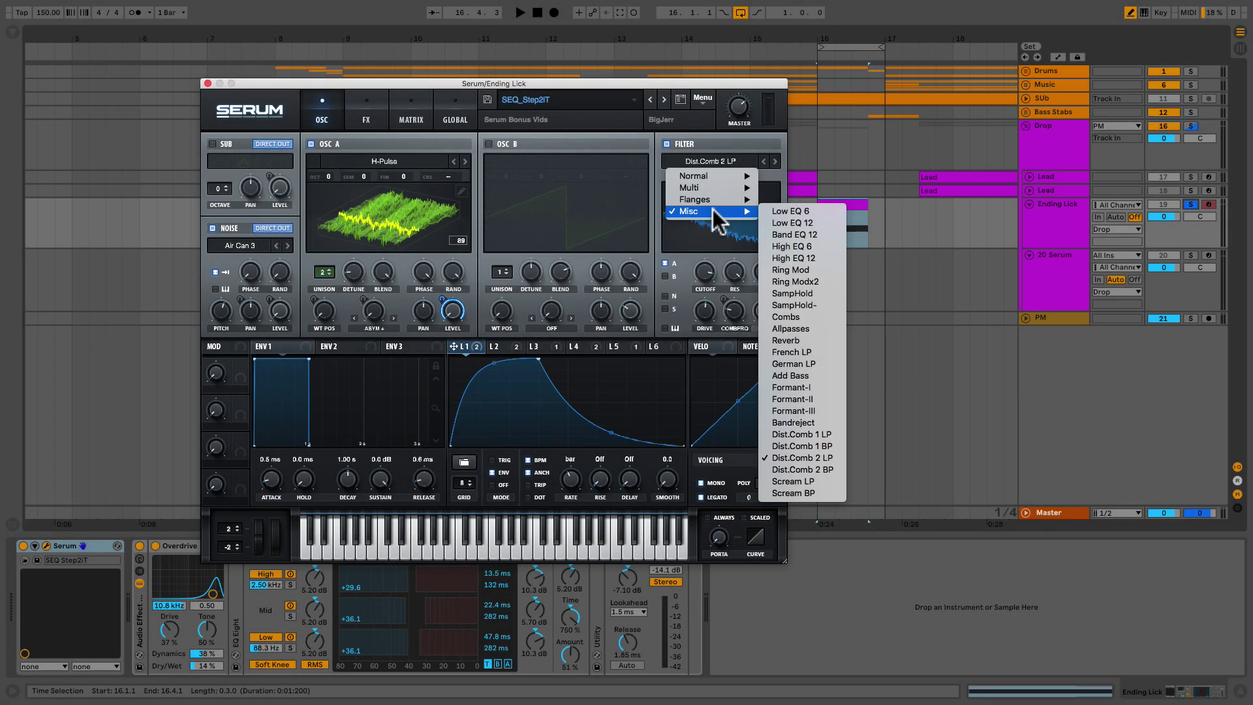
pyautogui.click(713, 157)
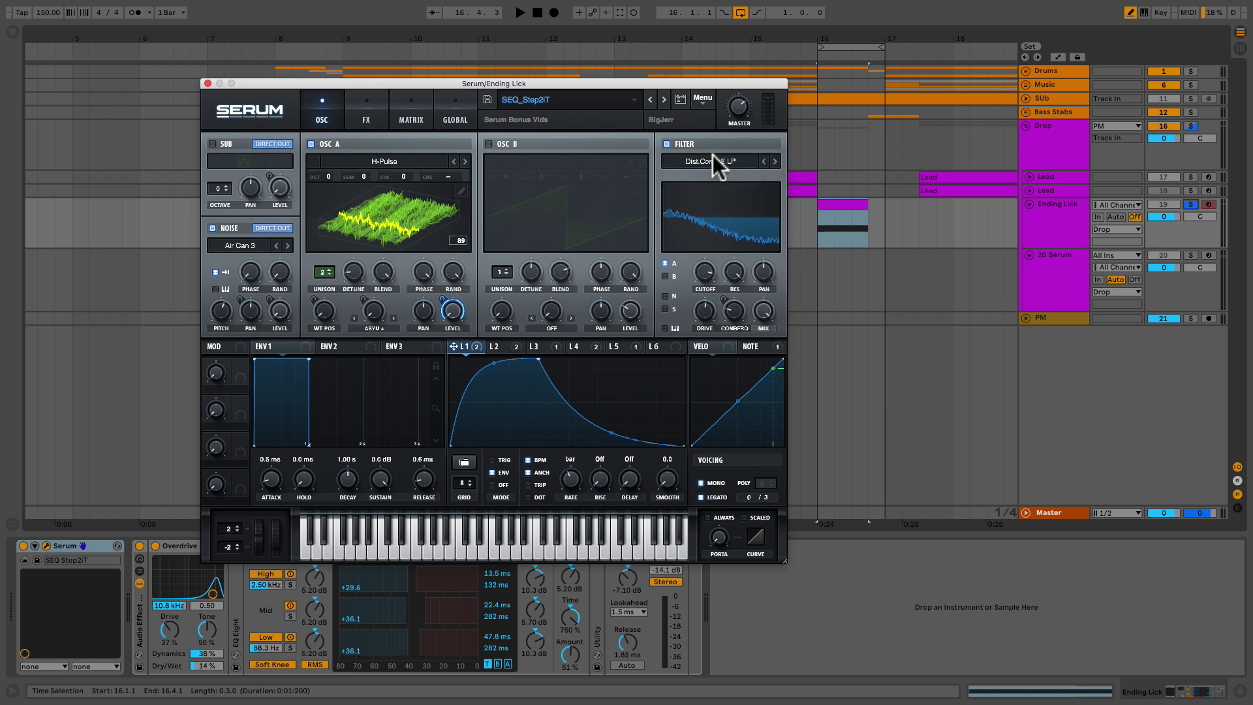
# Show Serum's stepped LFO 3 shape, play the Ending Lick, and check OSC A's random phase.
pyautogui.click(595, 350)
pyautogui.click(544, 348)
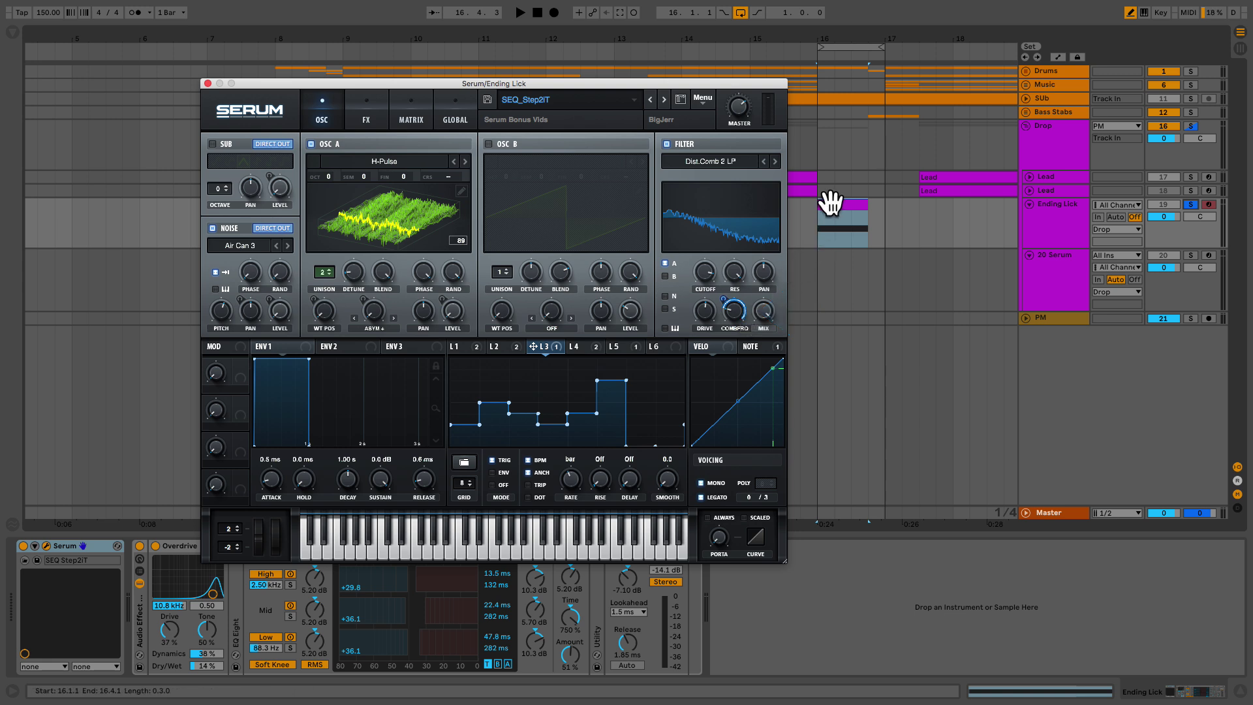
pyautogui.press('space')
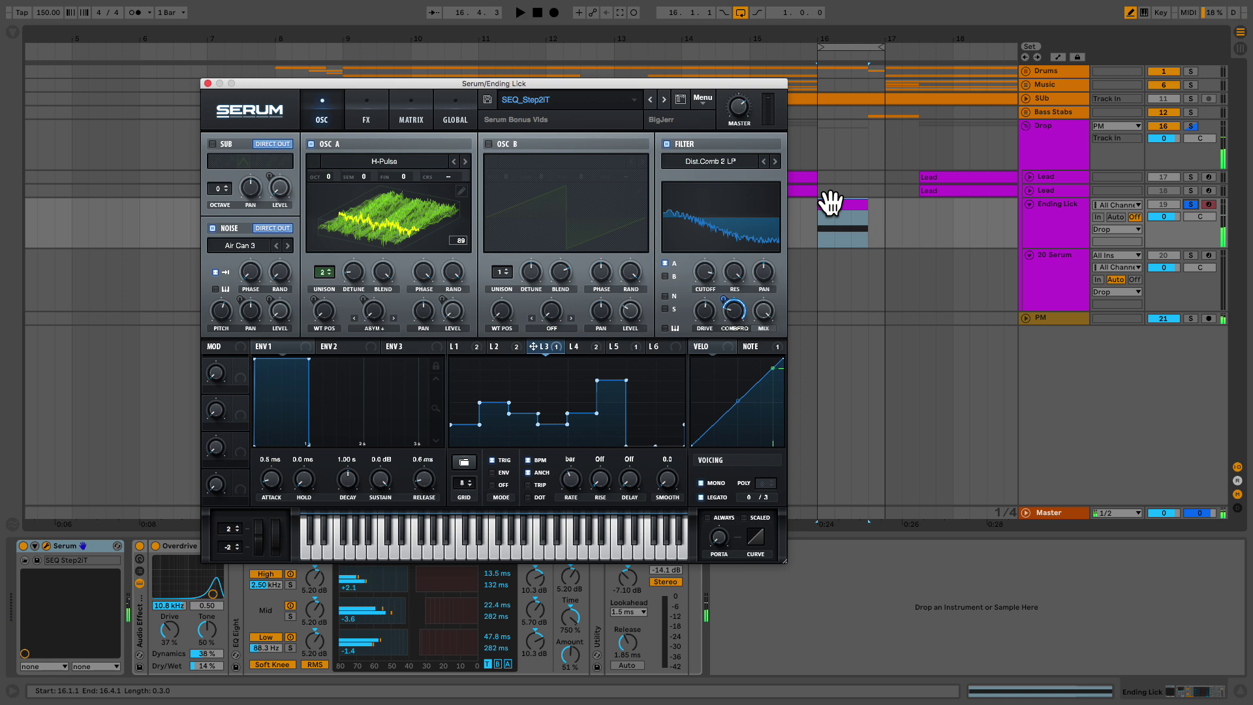
pyautogui.press('space')
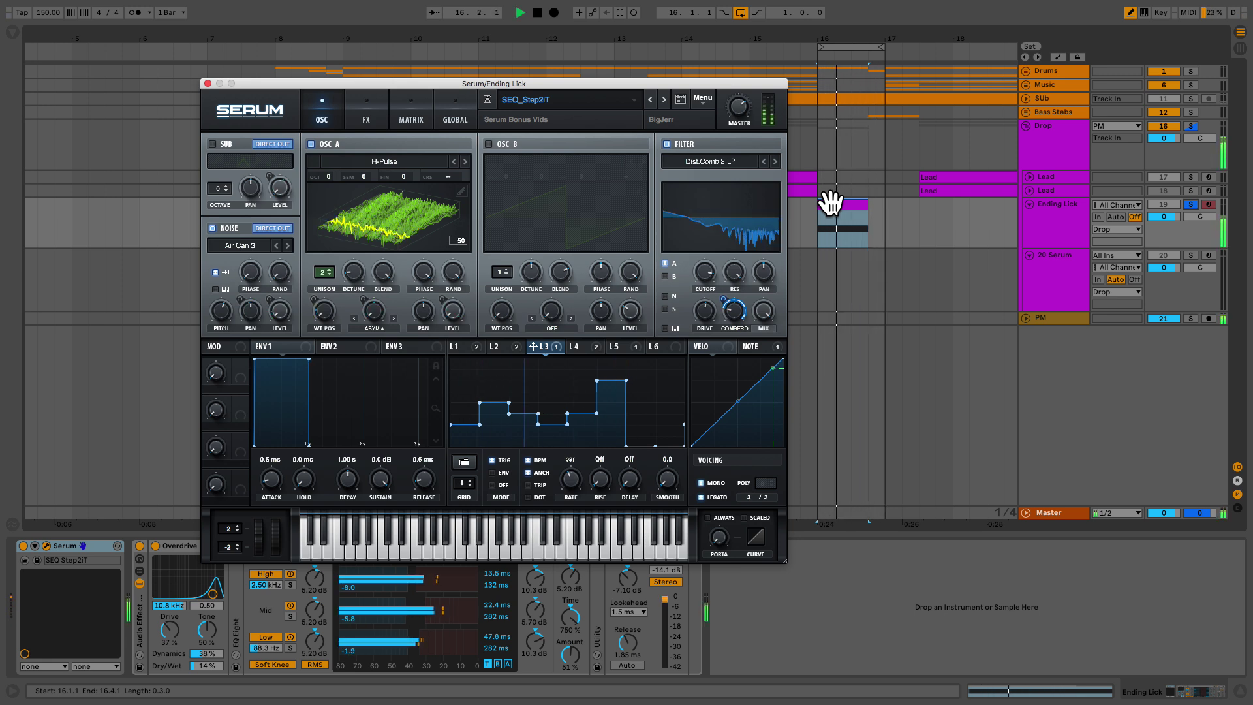
pyautogui.press('space')
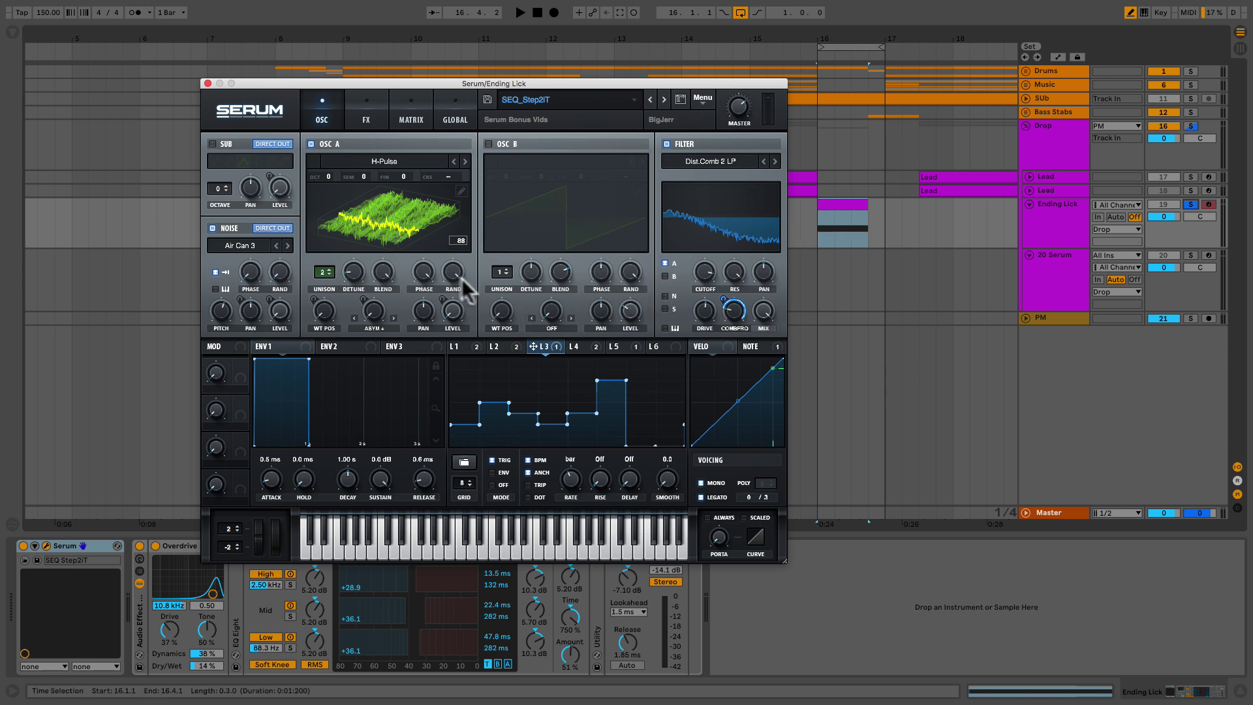
pyautogui.moveTo(463, 279); pyautogui.dragTo(446, 306)
pyautogui.moveTo(450, 235); pyautogui.dragTo(459, 280)
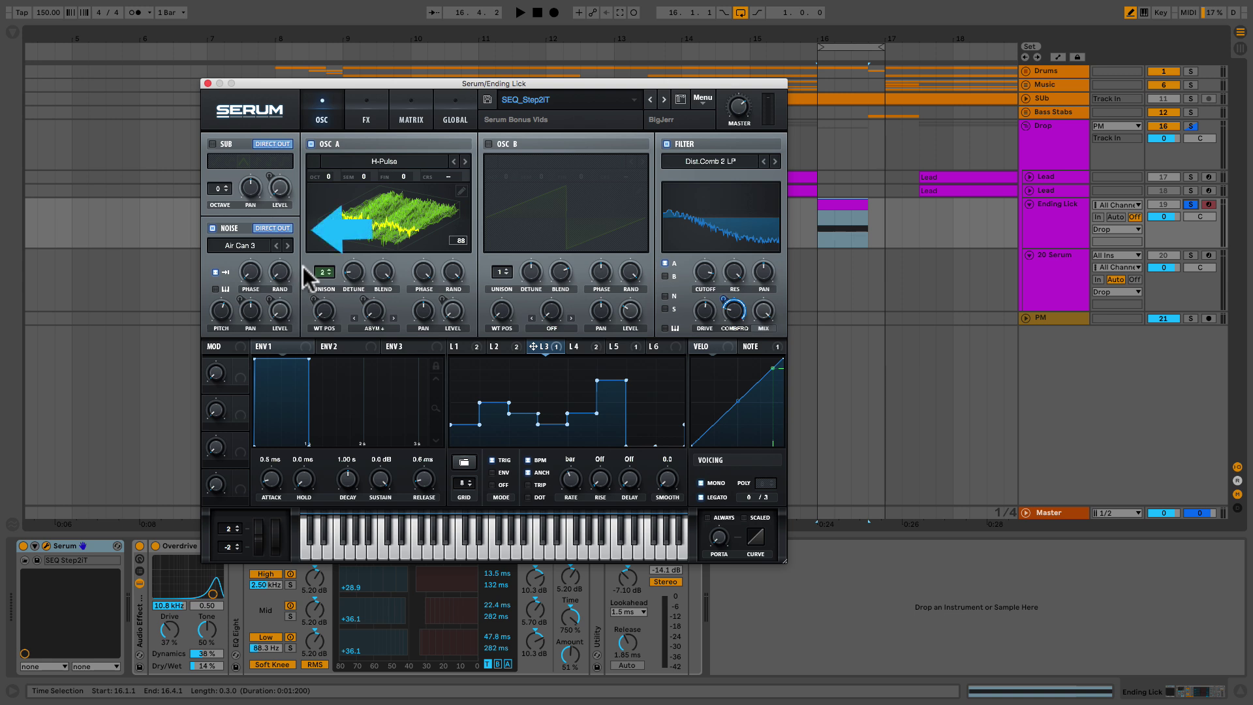
# View the LFO 4 and LFO 5 shapes, disable oscillator A, and play the Ending Lick without it.
pyautogui.click(577, 347)
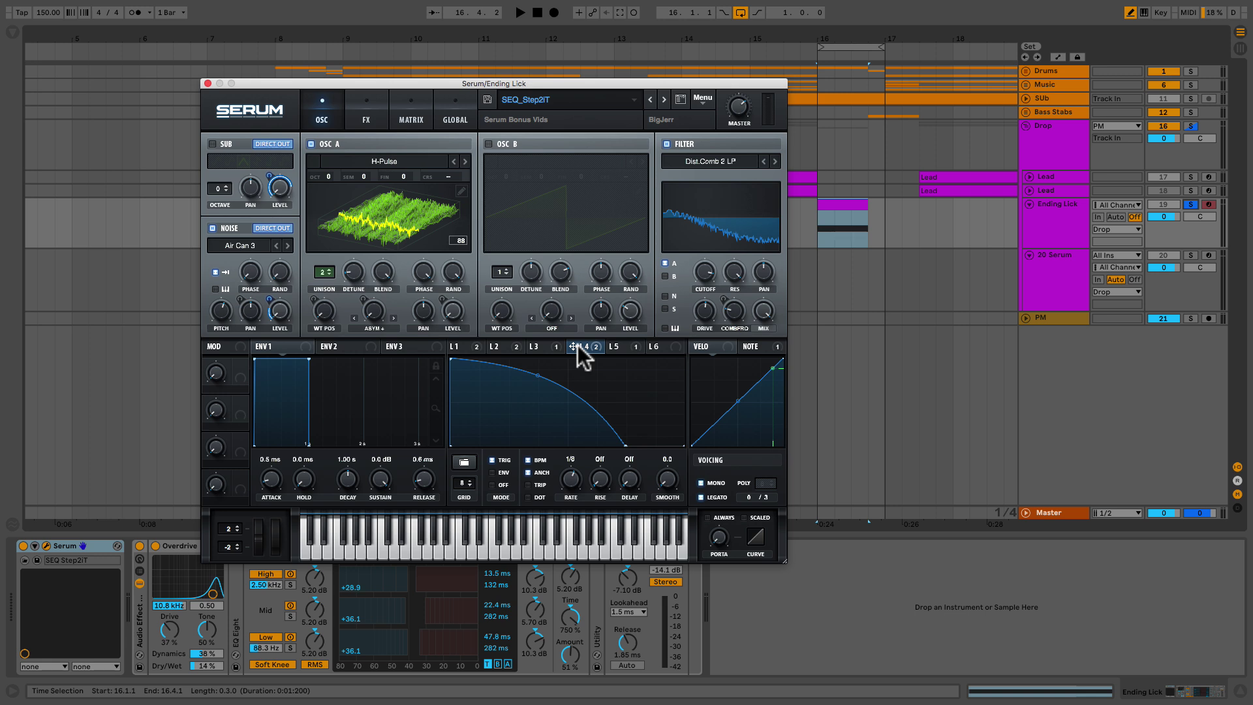
pyautogui.click(635, 352)
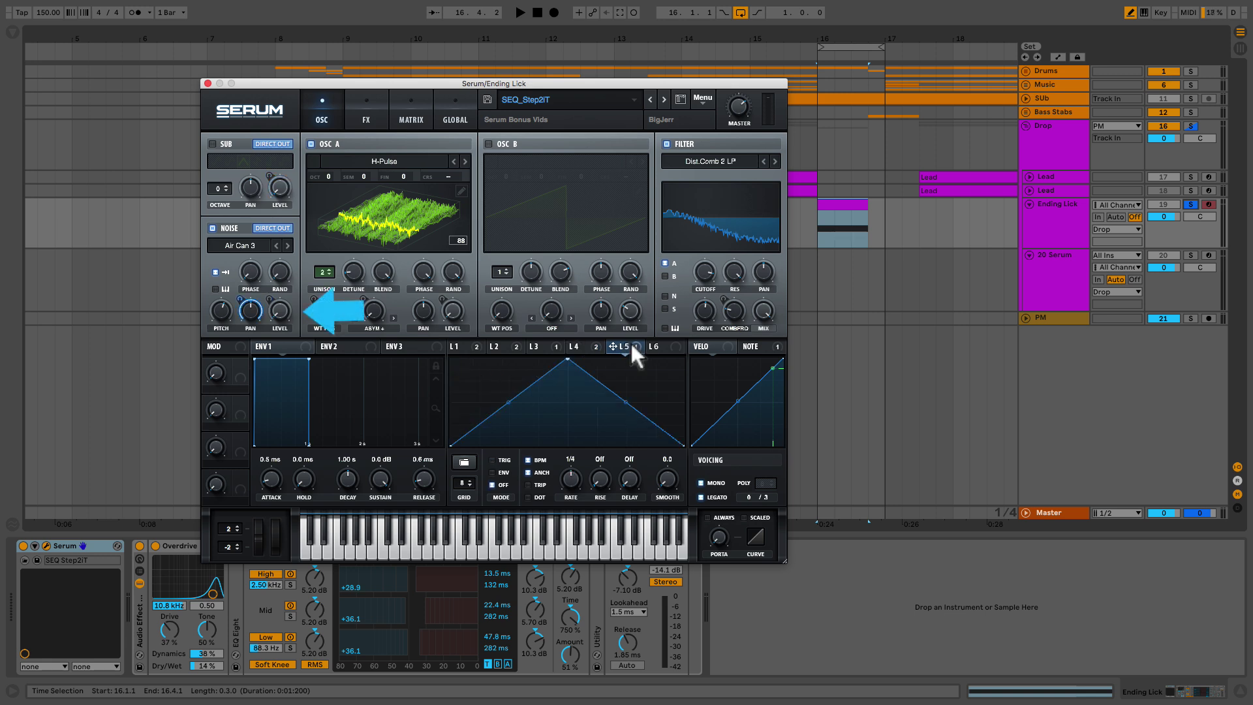
pyautogui.click(311, 143)
pyautogui.press('space')
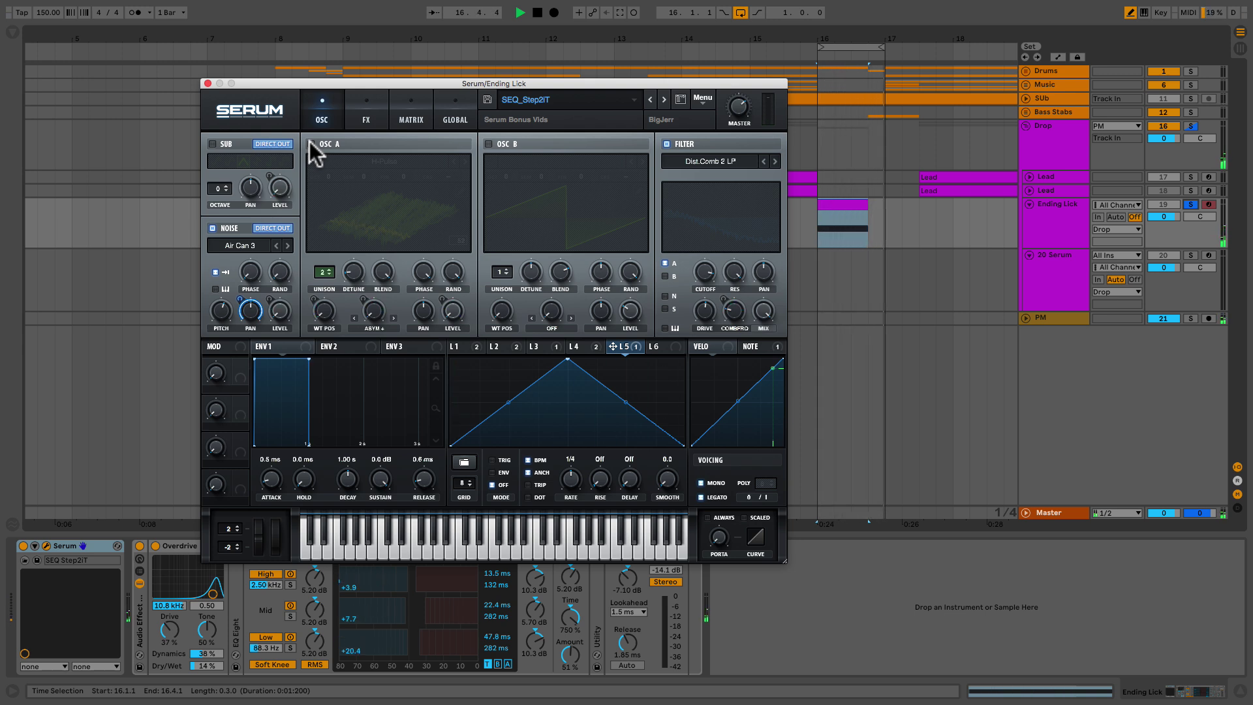
pyautogui.press('space')
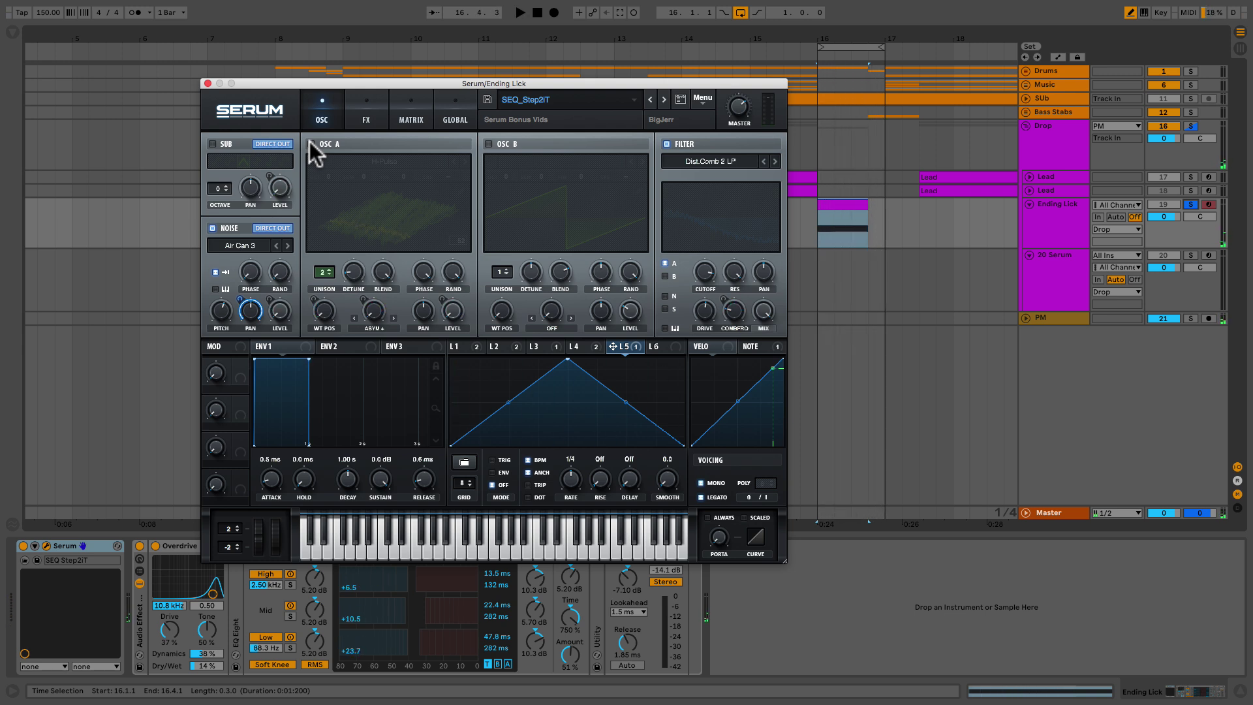
# Re-enable Serum's oscillator A and show the SEQ_Step2T effects rack (EQ, Hyper/Dimension, Filter, Reverb).
pyautogui.click(310, 143)
pyautogui.click(363, 120)
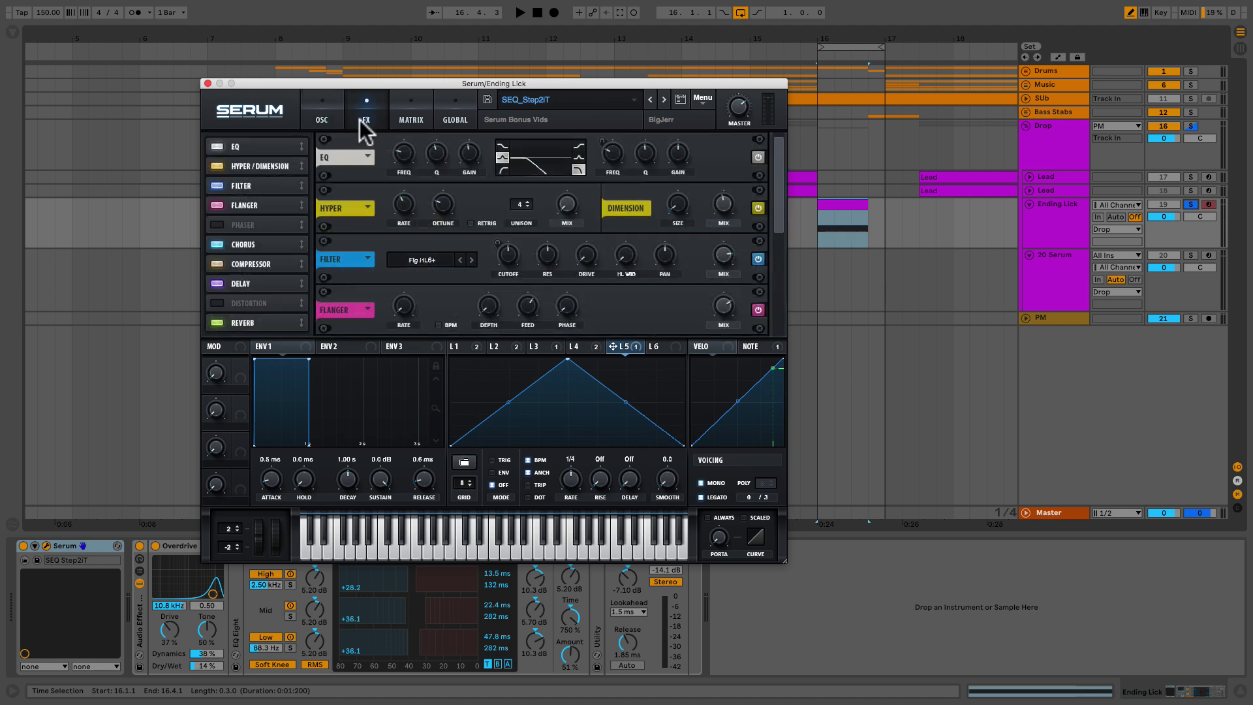